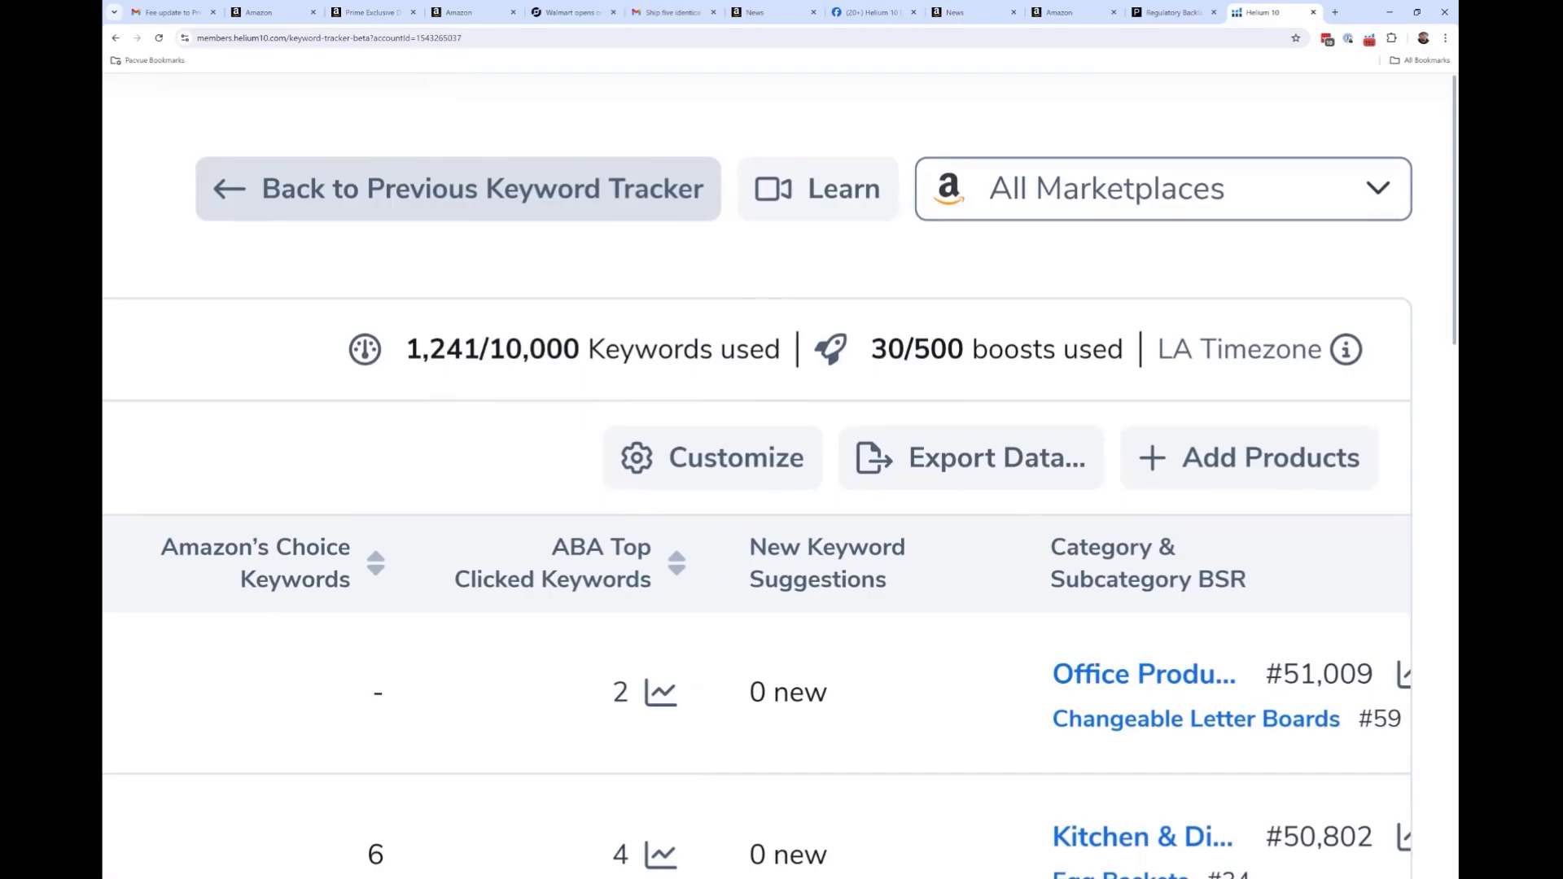
# Examine the keyword and boost usage shown above the Keyword Tracker product table.
pyautogui.scroll(2, 921, 628)
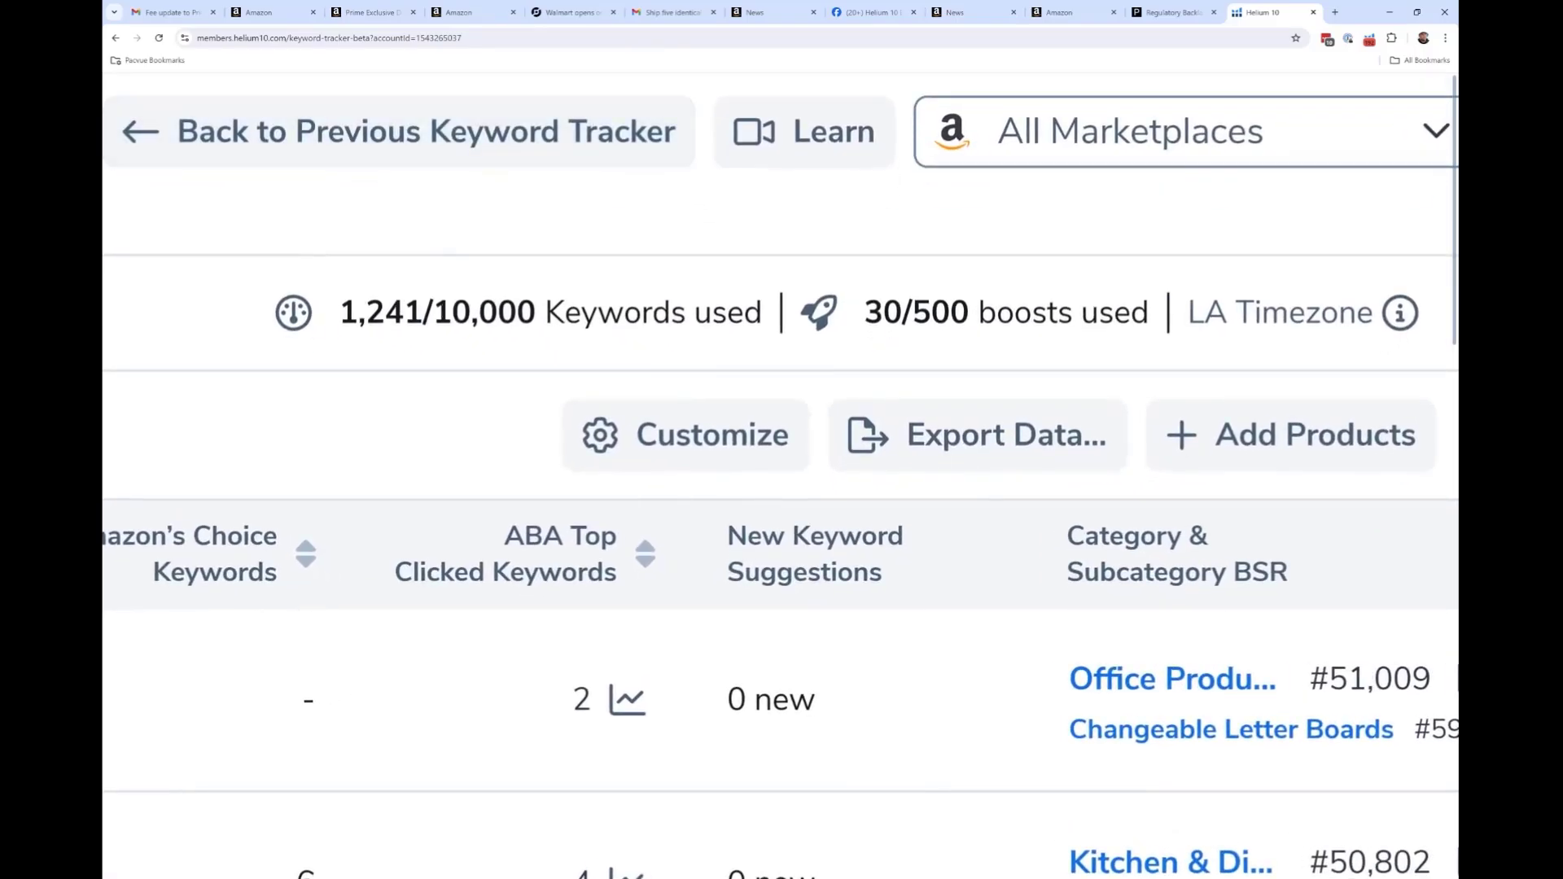
pyautogui.moveTo(864, 314); pyautogui.dragTo(970, 312)
pyautogui.click(1049, 311)
pyautogui.scroll(-5, 1302, 317)
pyautogui.scroll(3, 1302, 326)
pyautogui.scroll(-4, 1302, 326)
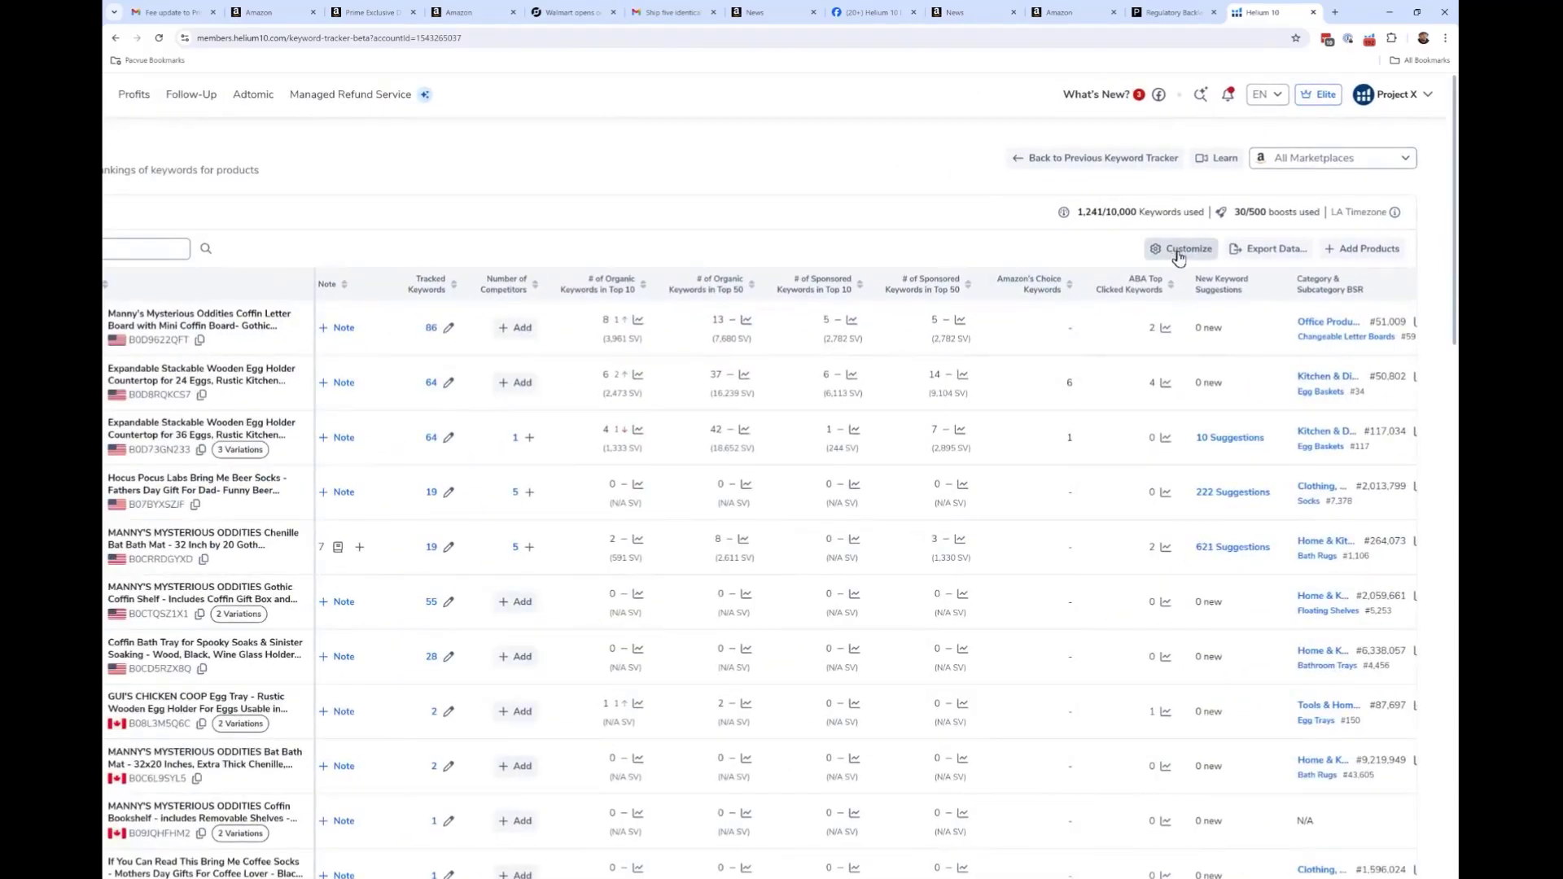
# Review the columns available in the product table's customization options, leaving the selection as it is.
pyautogui.click(1177, 252)
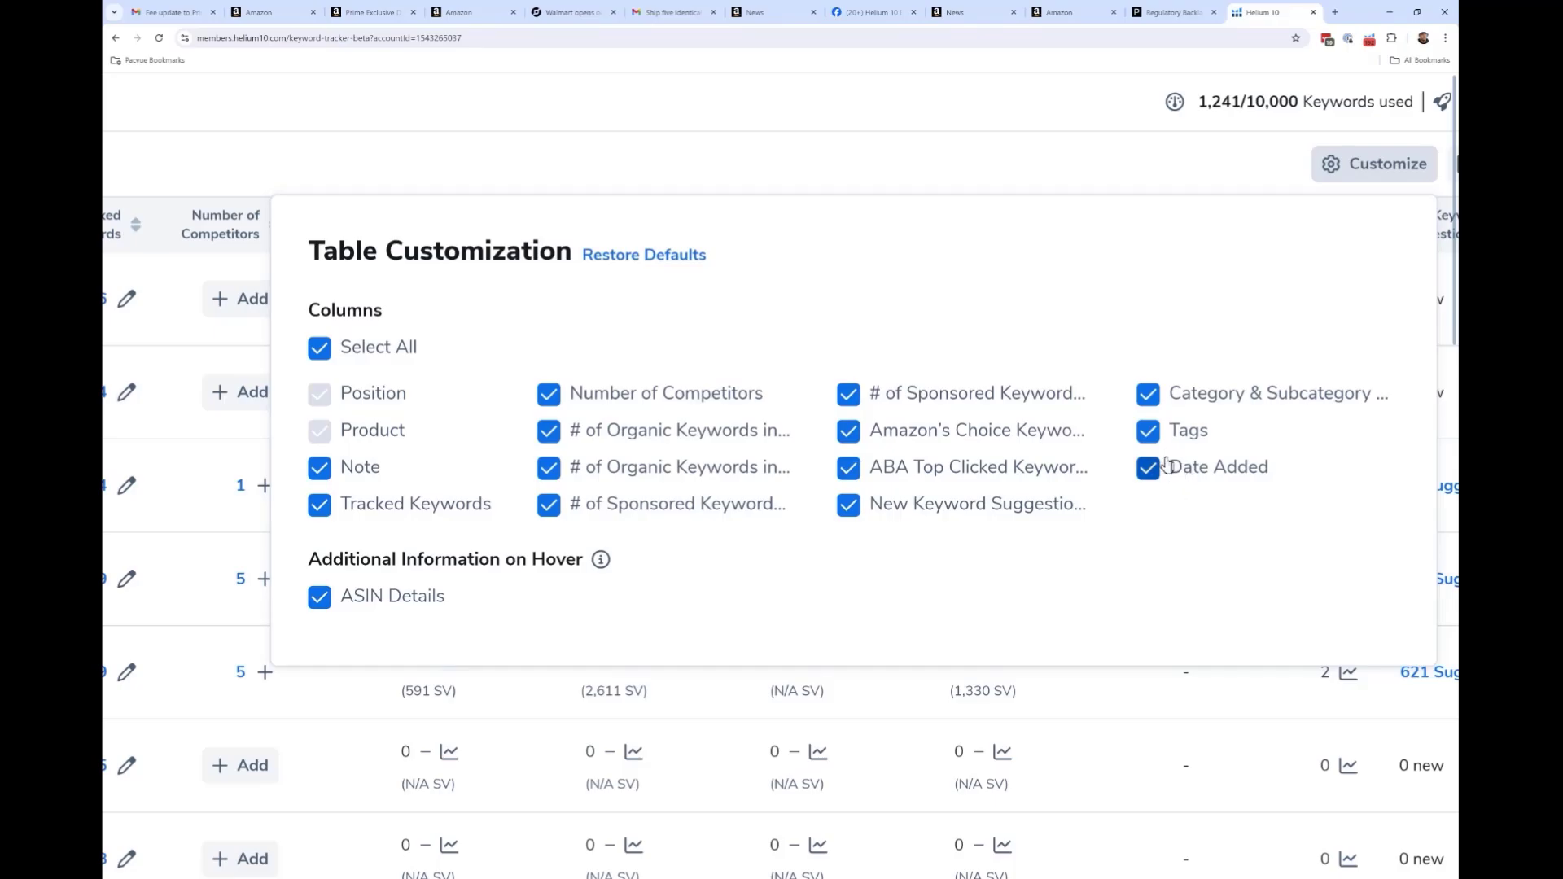
pyautogui.click(981, 163)
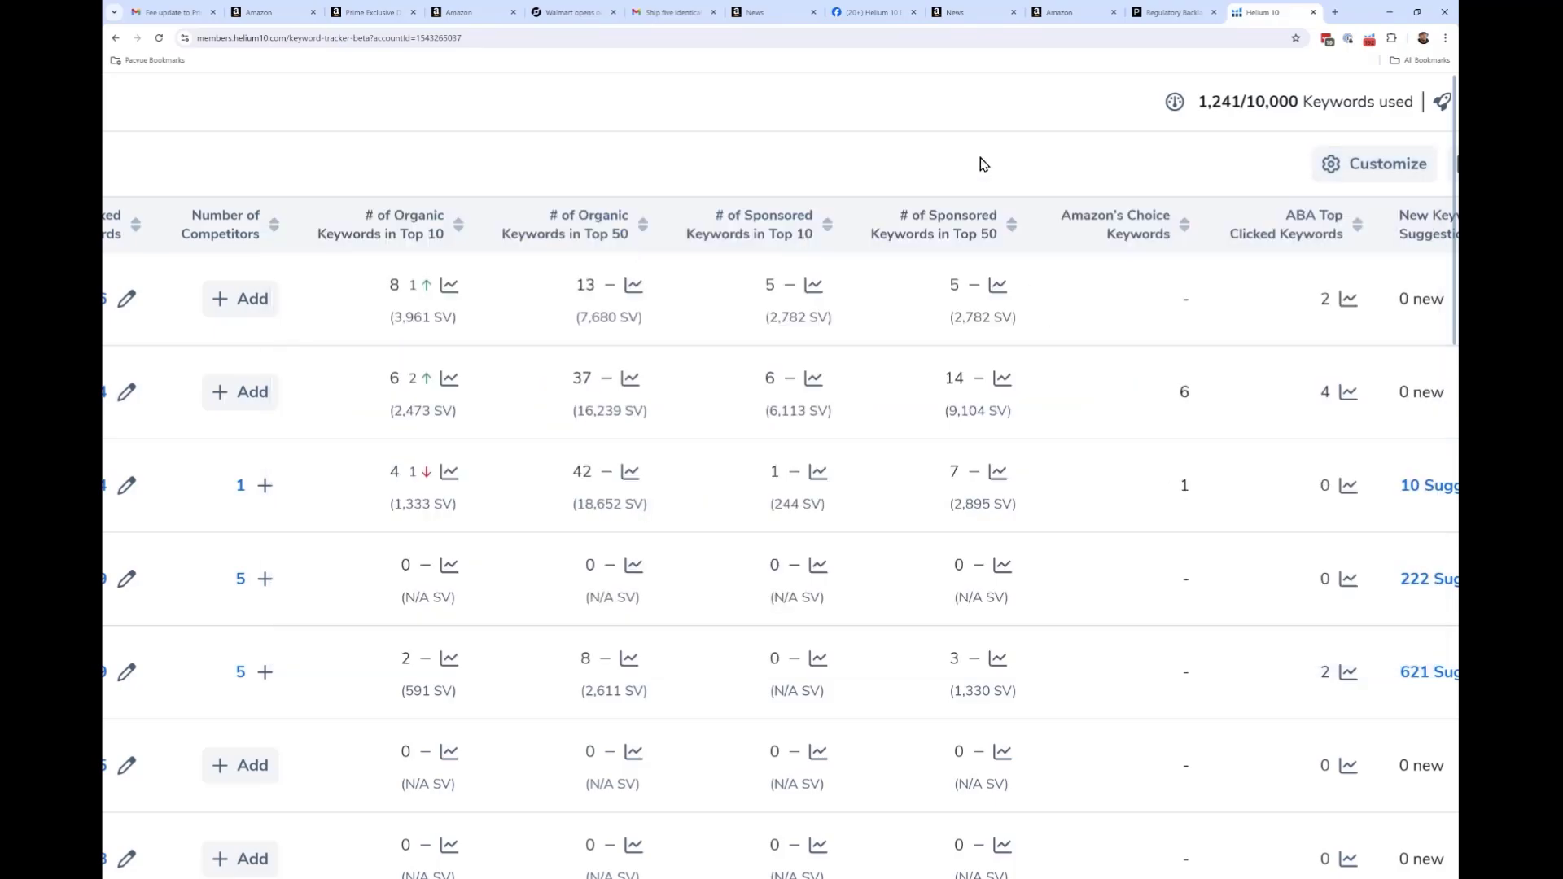
pyautogui.scroll(-5, 983, 165)
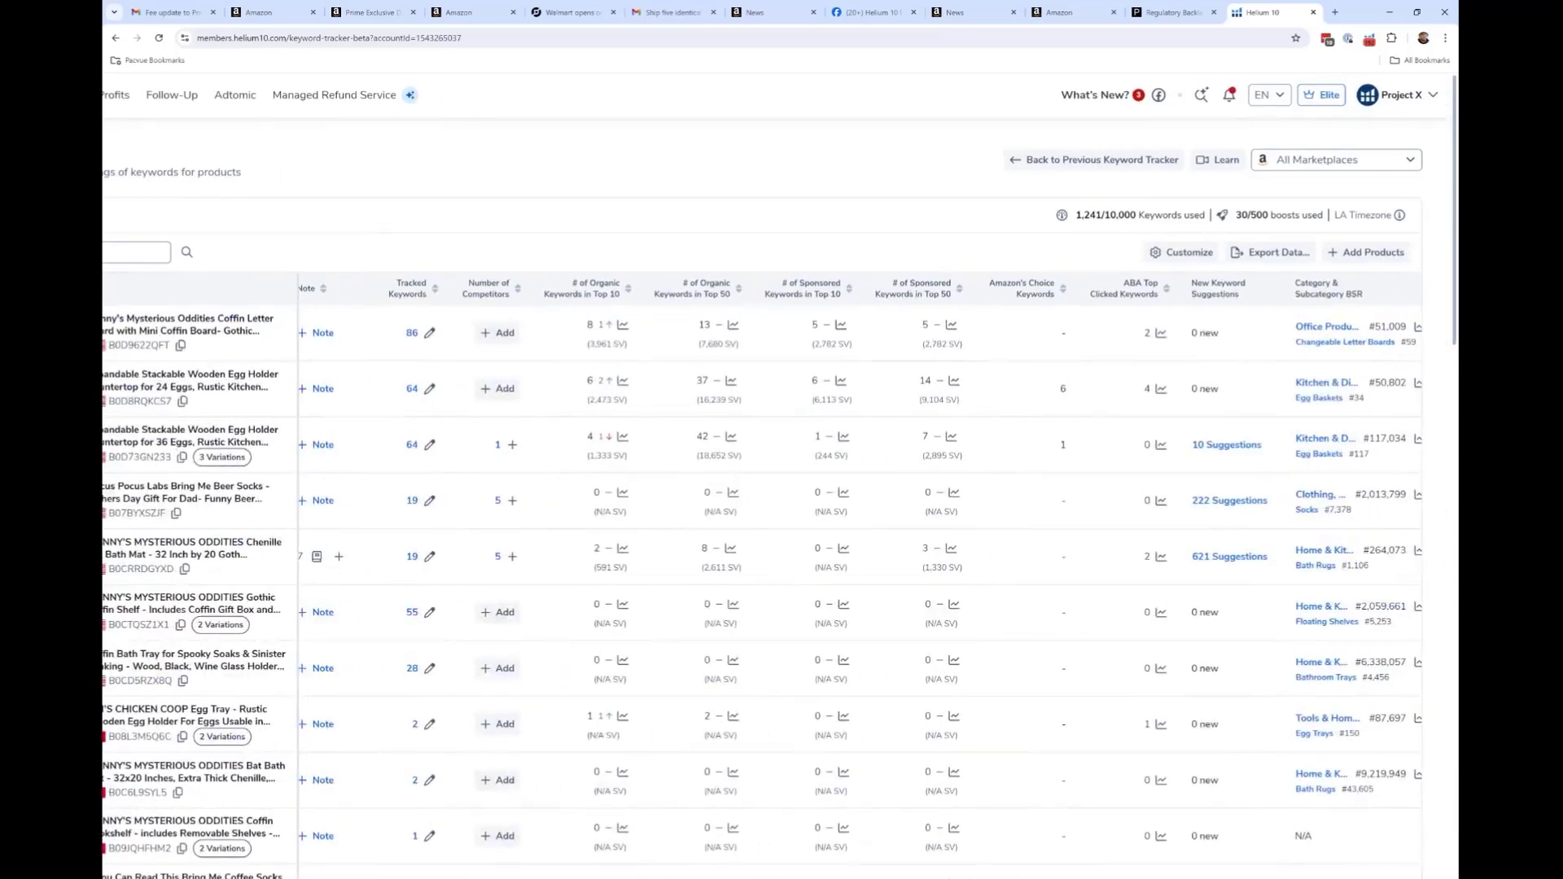
# Examine the option for adding products and the note, tracked keywords and competitors columns of the product table.
pyautogui.scroll(5, 1335, 254)
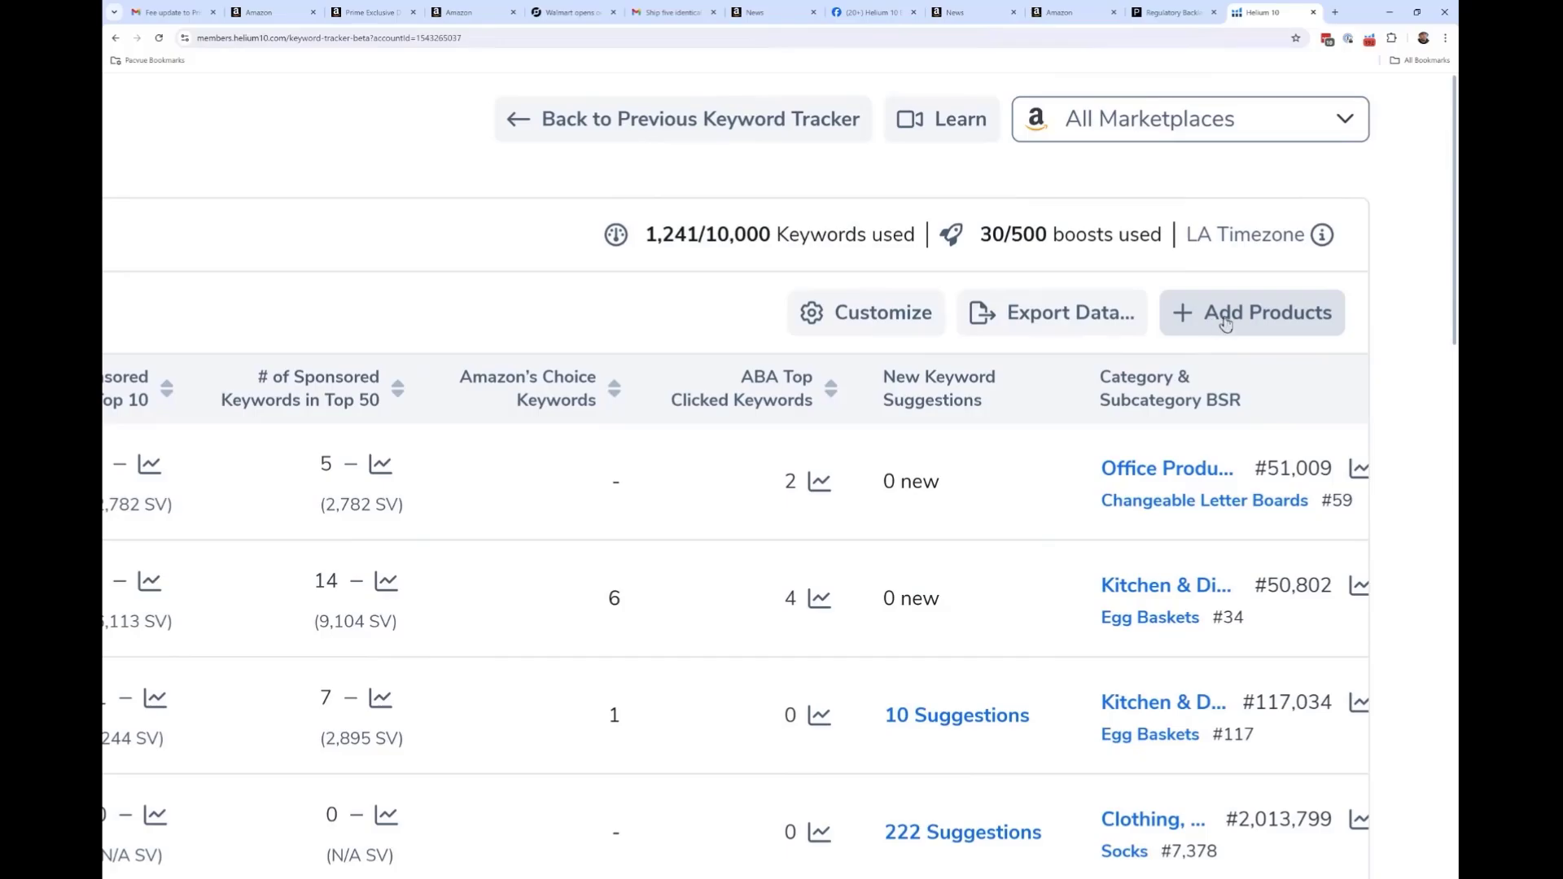
pyautogui.scroll(-5, 1227, 322)
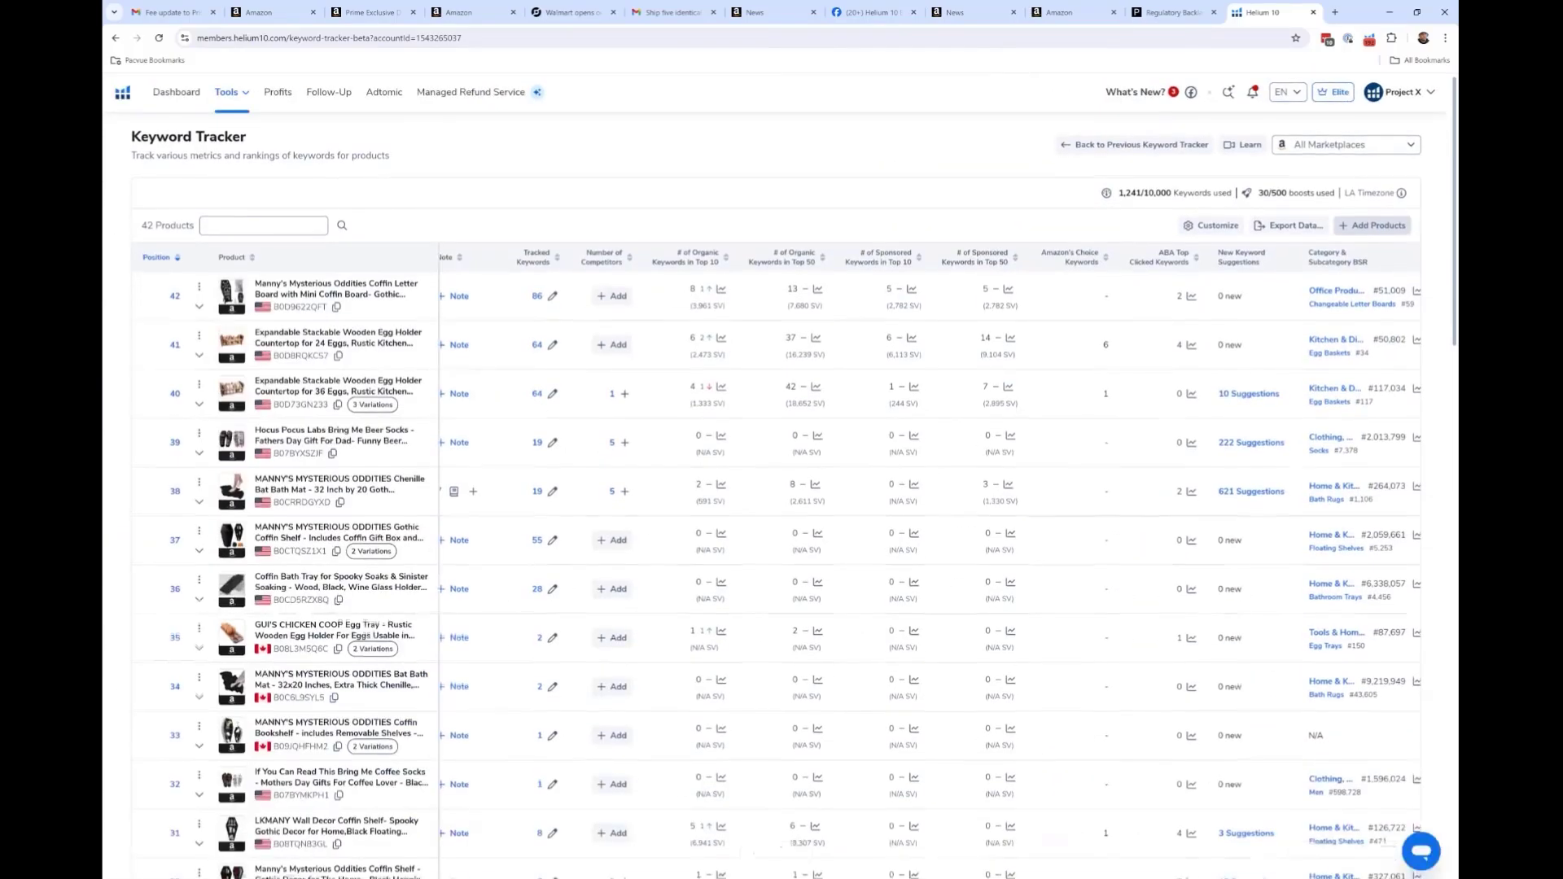
pyautogui.hscroll(-1, 929, 561)
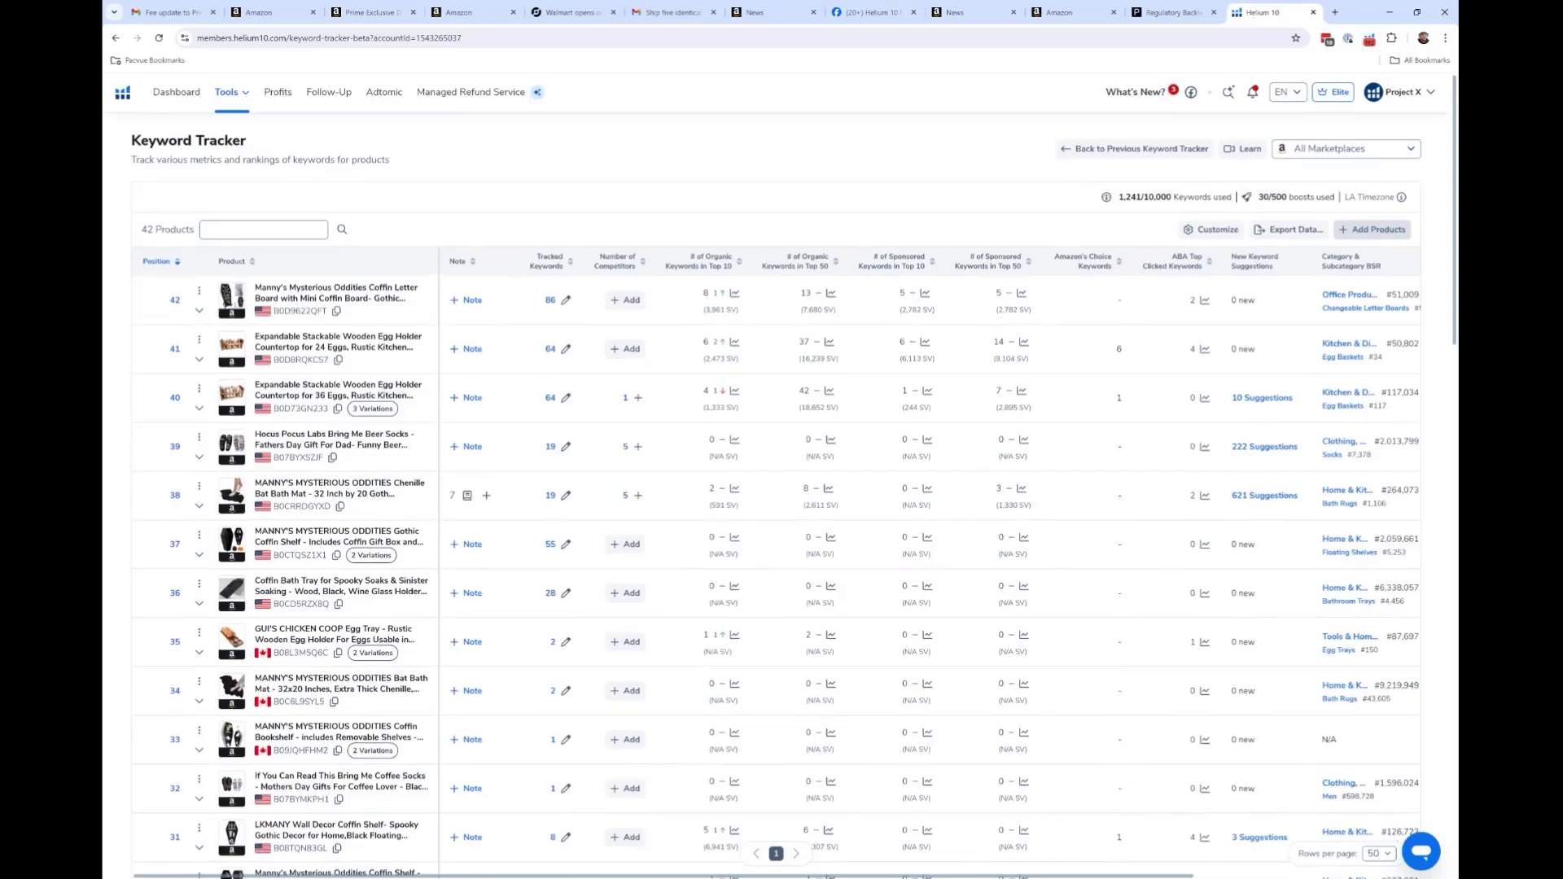
pyautogui.scroll(5, 555, 236)
pyautogui.hscroll(-4, 555, 236)
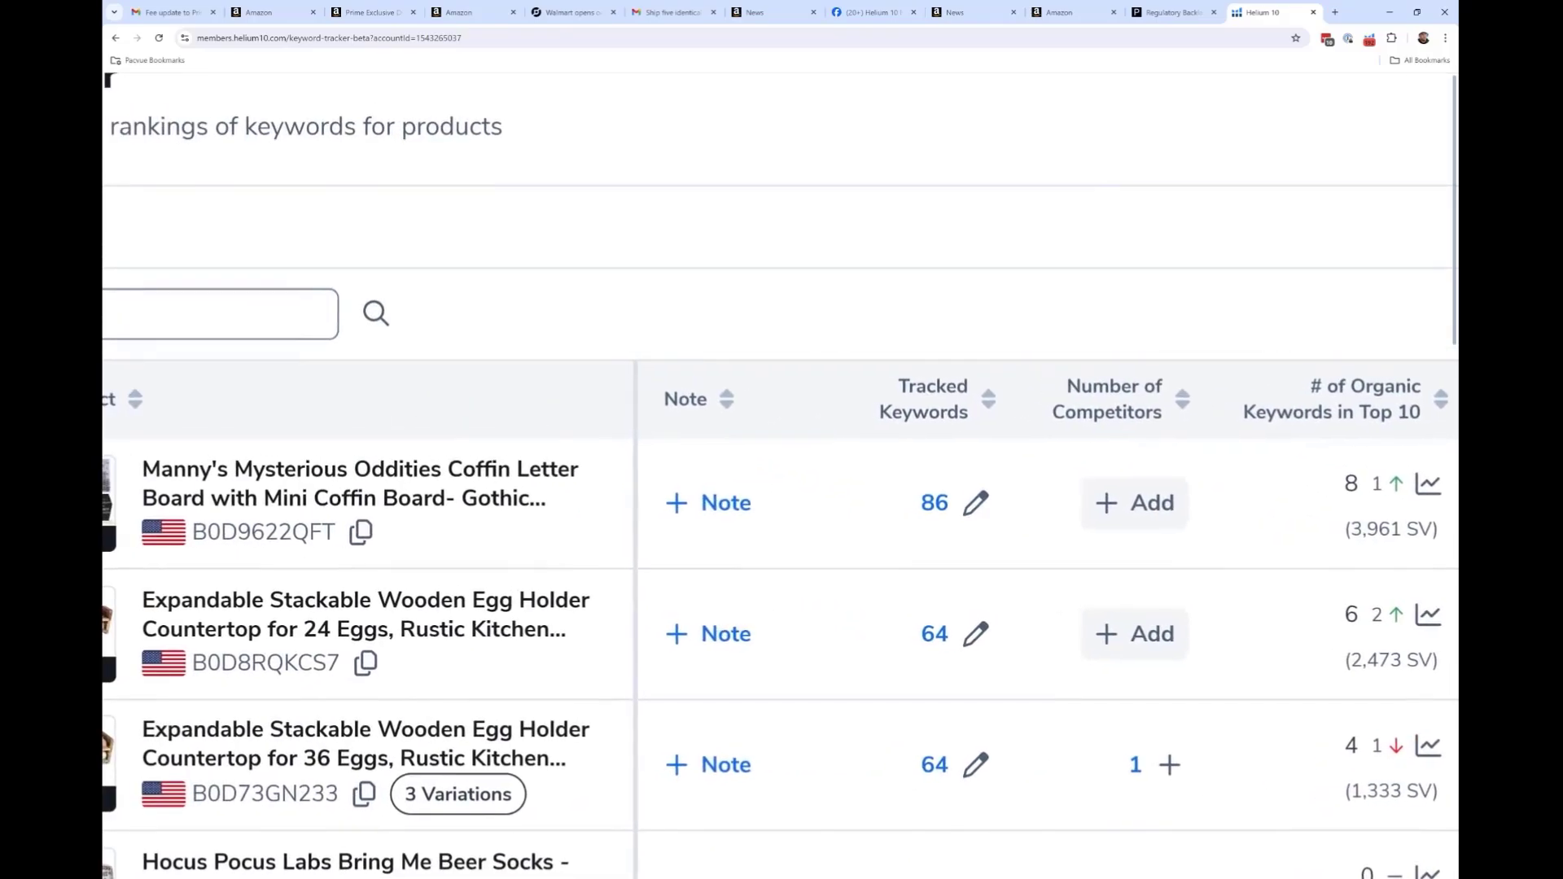
pyautogui.scroll(-3, 962, 562)
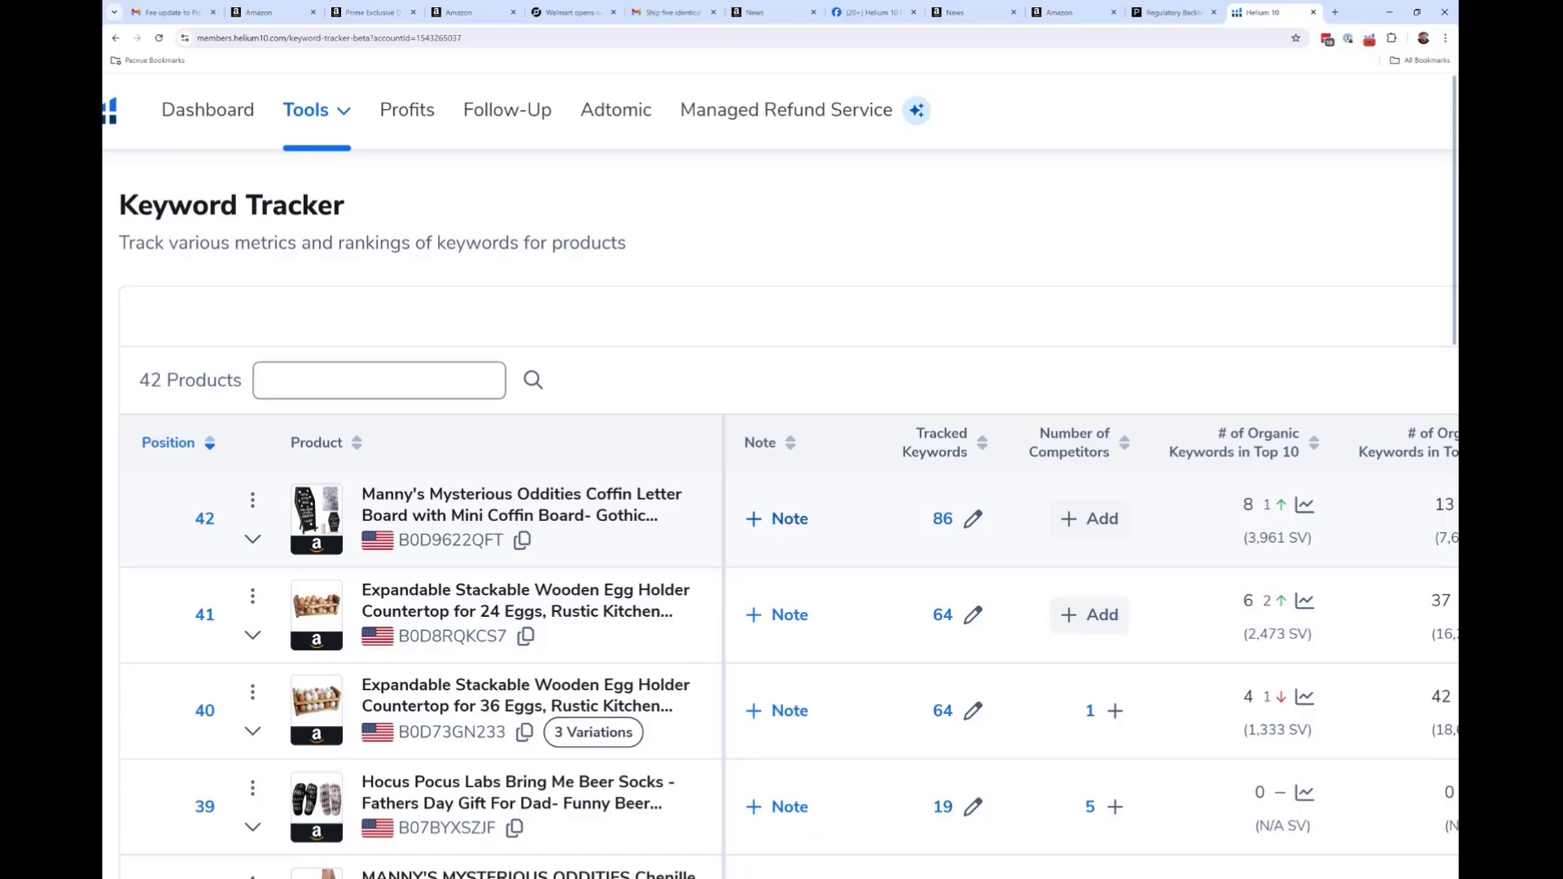
# Review the fields and type options of a new note for the coffin letter board, and discard the note.
pyautogui.click(773, 525)
pyautogui.scroll(-5, 791, 548)
pyautogui.hscroll(3, 781, 505)
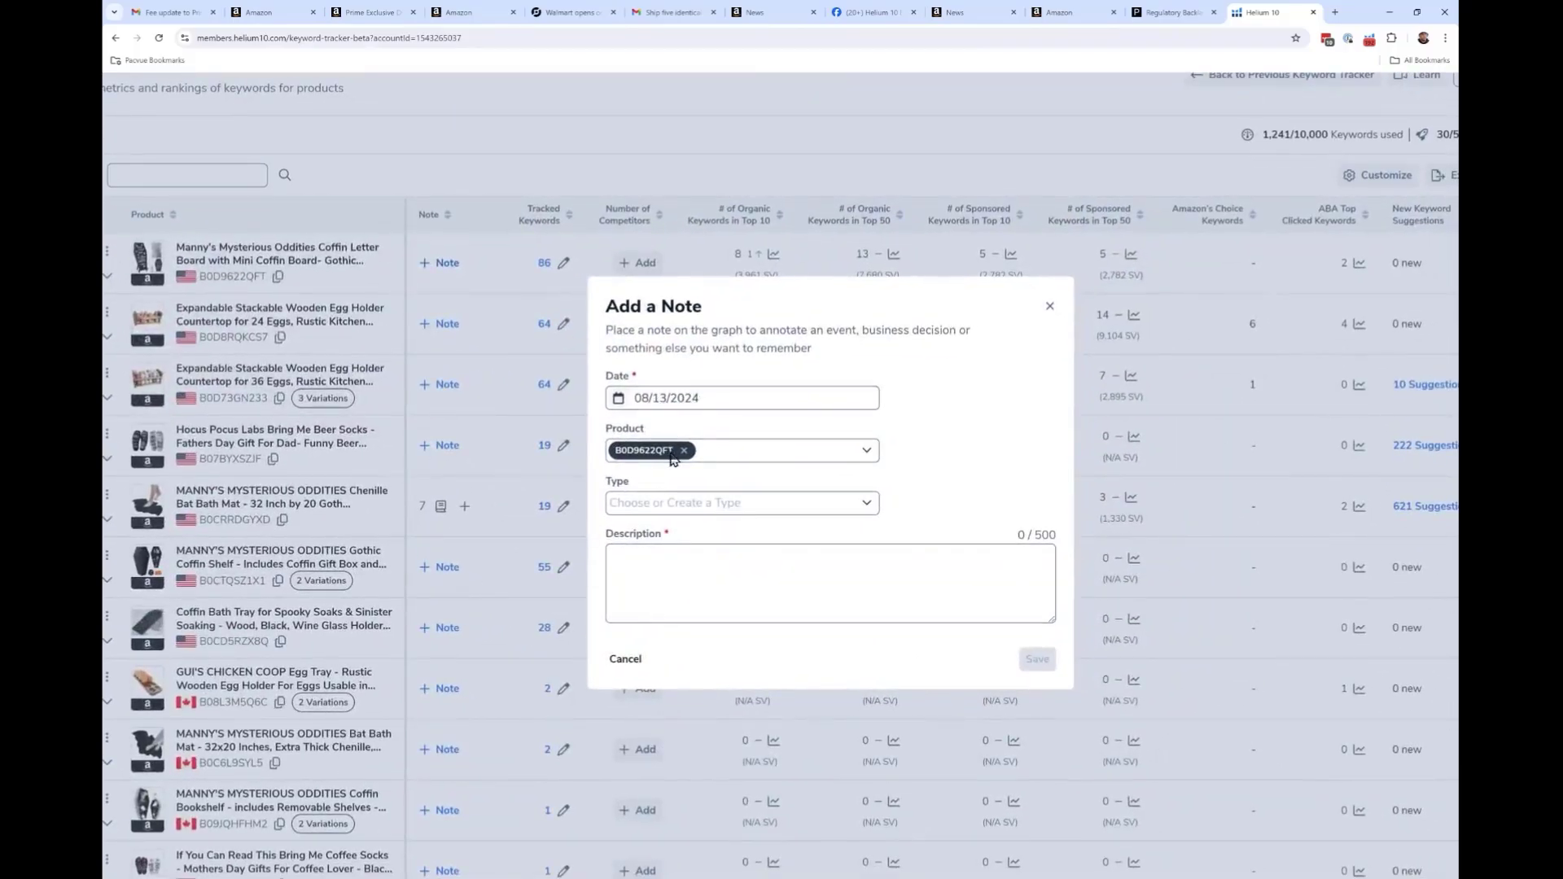
pyautogui.click(748, 513)
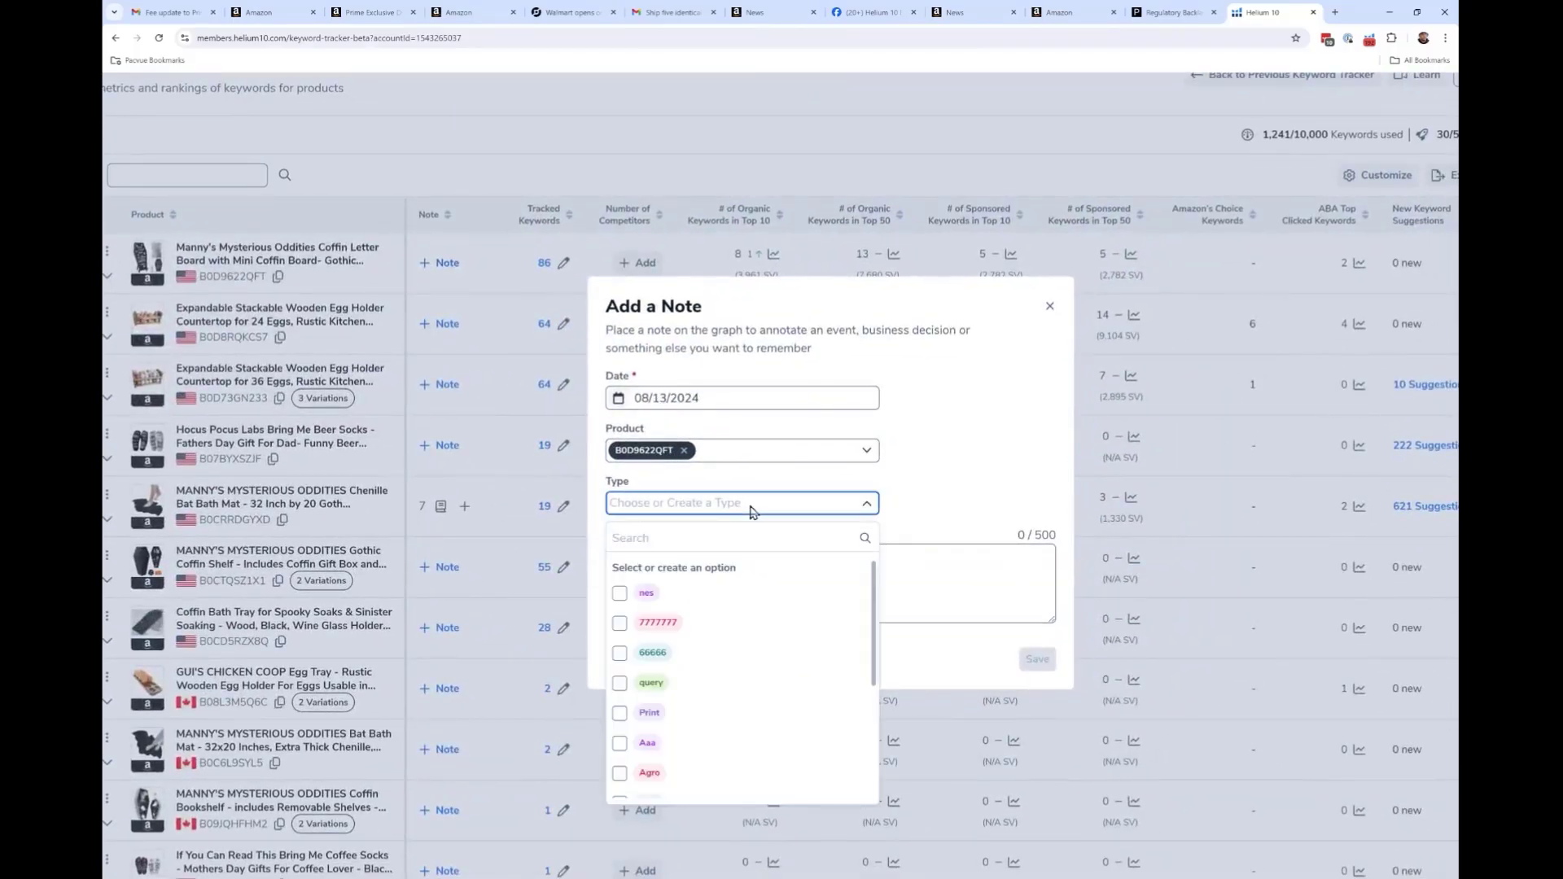
pyautogui.click(748, 512)
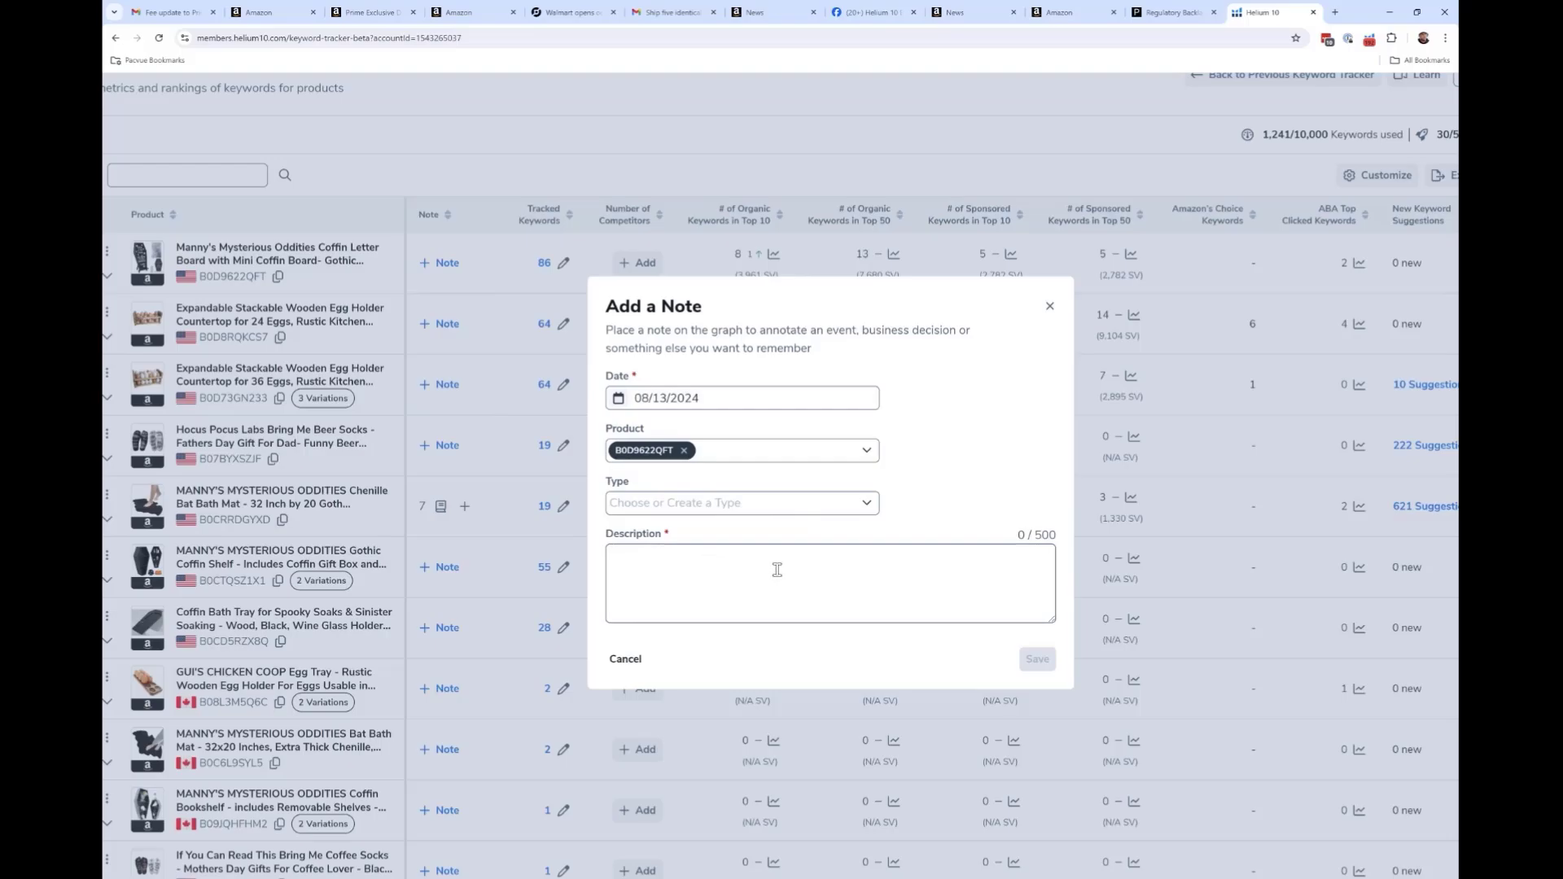
pyautogui.click(1050, 308)
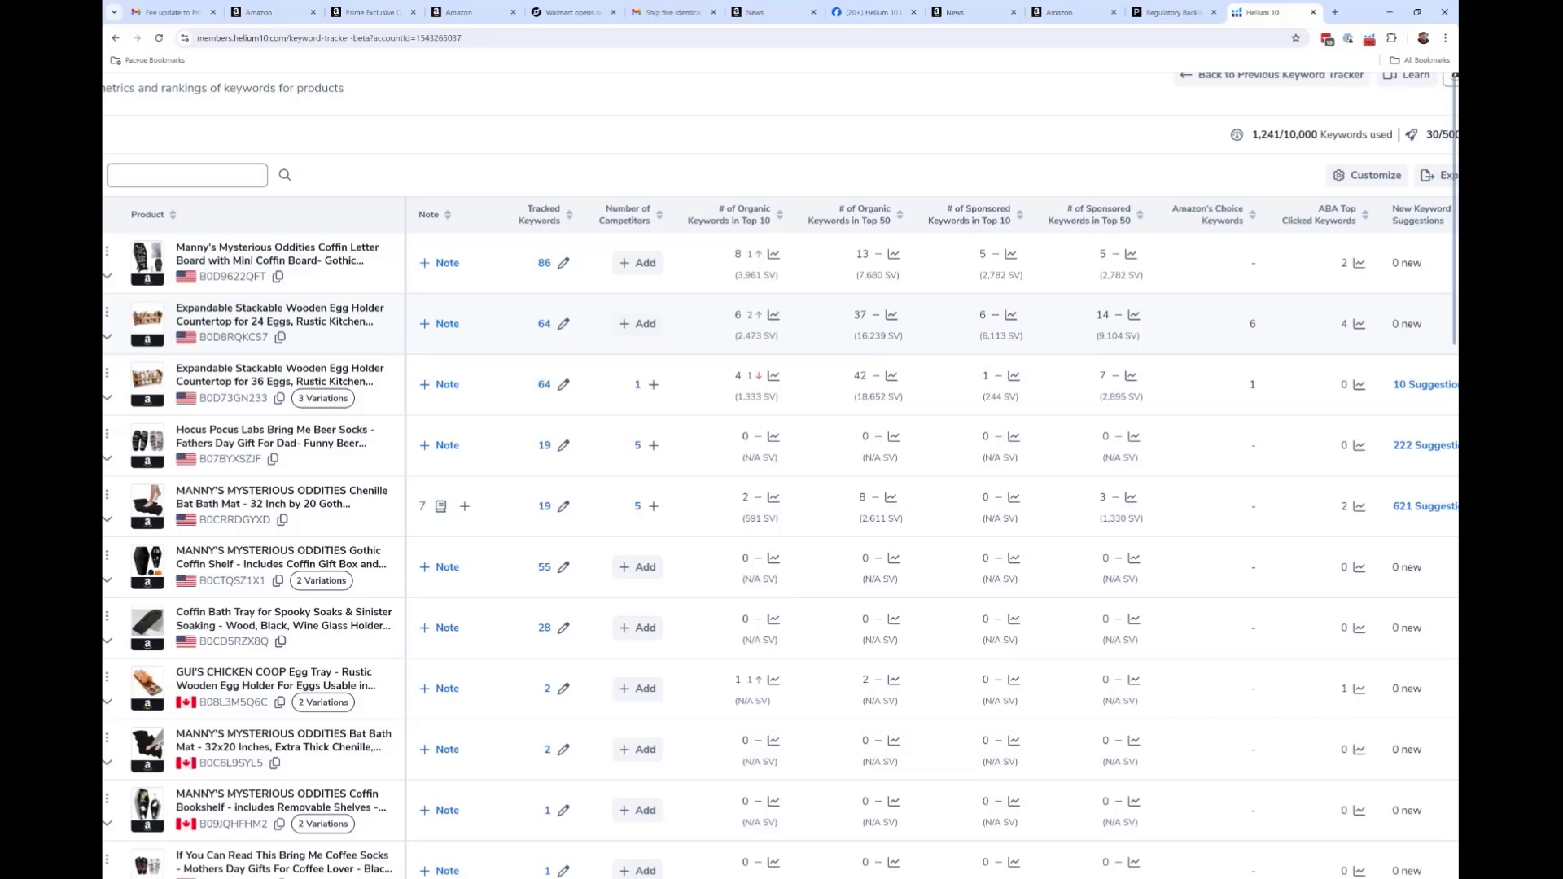
pyautogui.scroll(5, 410, 302)
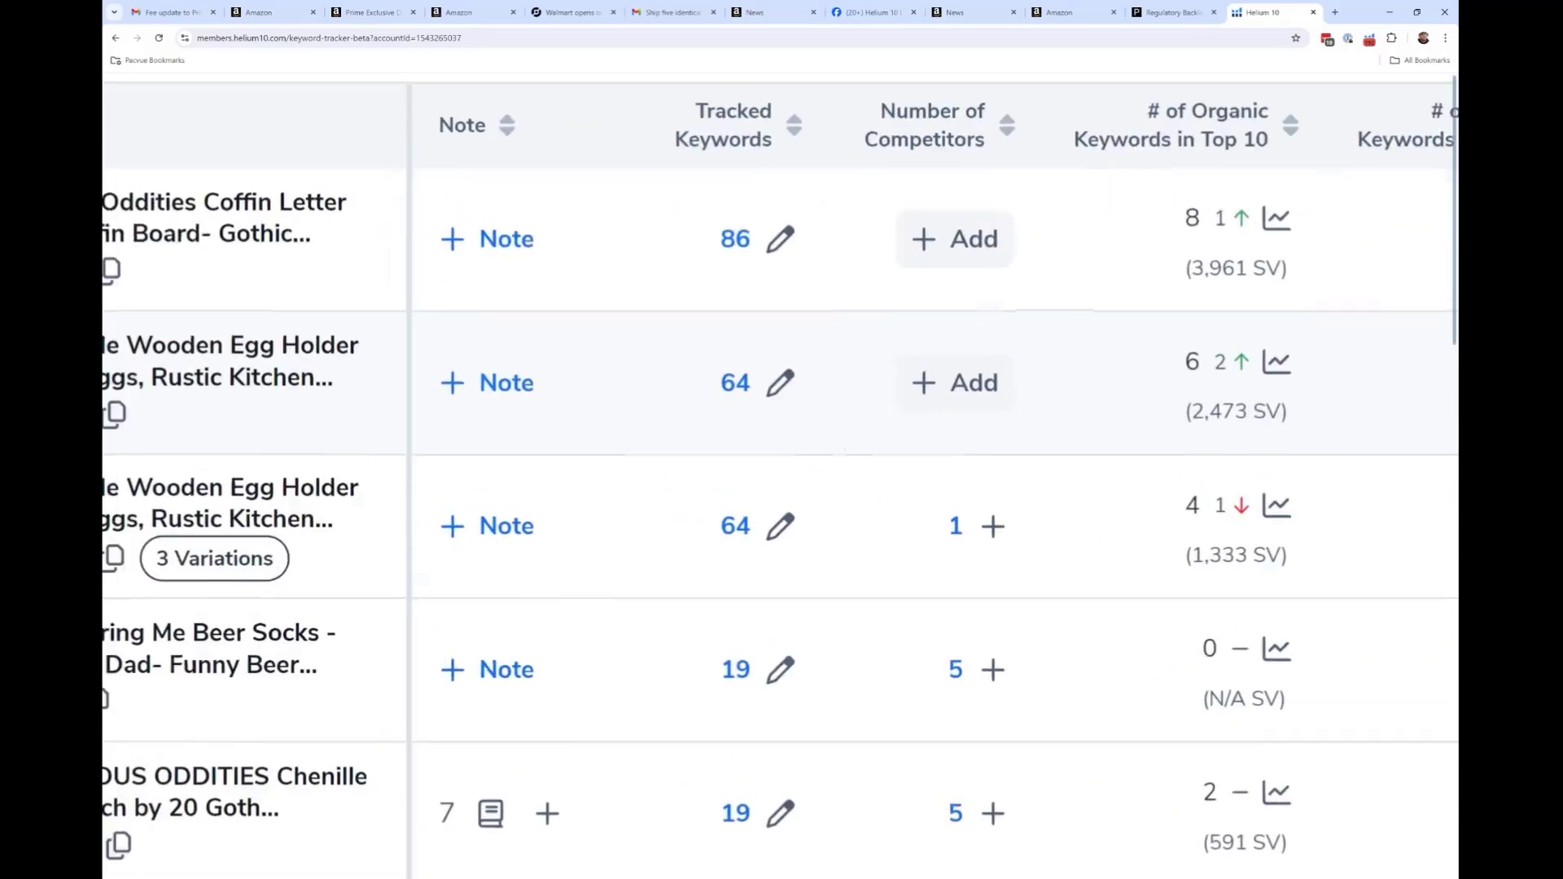
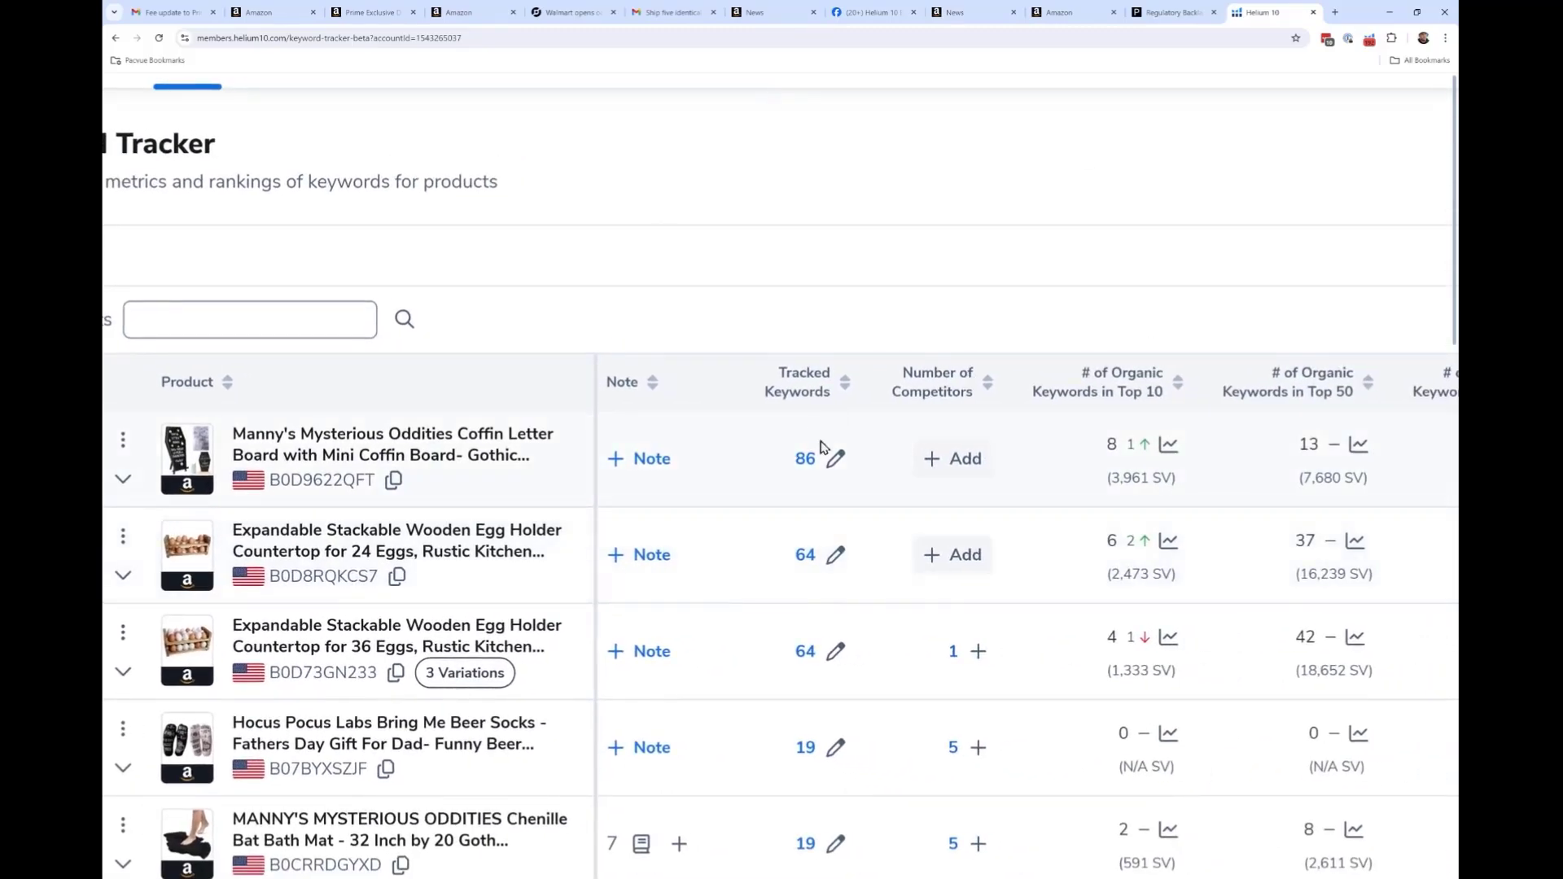
# Examine the product table's columns counting organic and sponsored keywords in the top 10 and top 50.
pyautogui.hscroll(3, 843, 471)
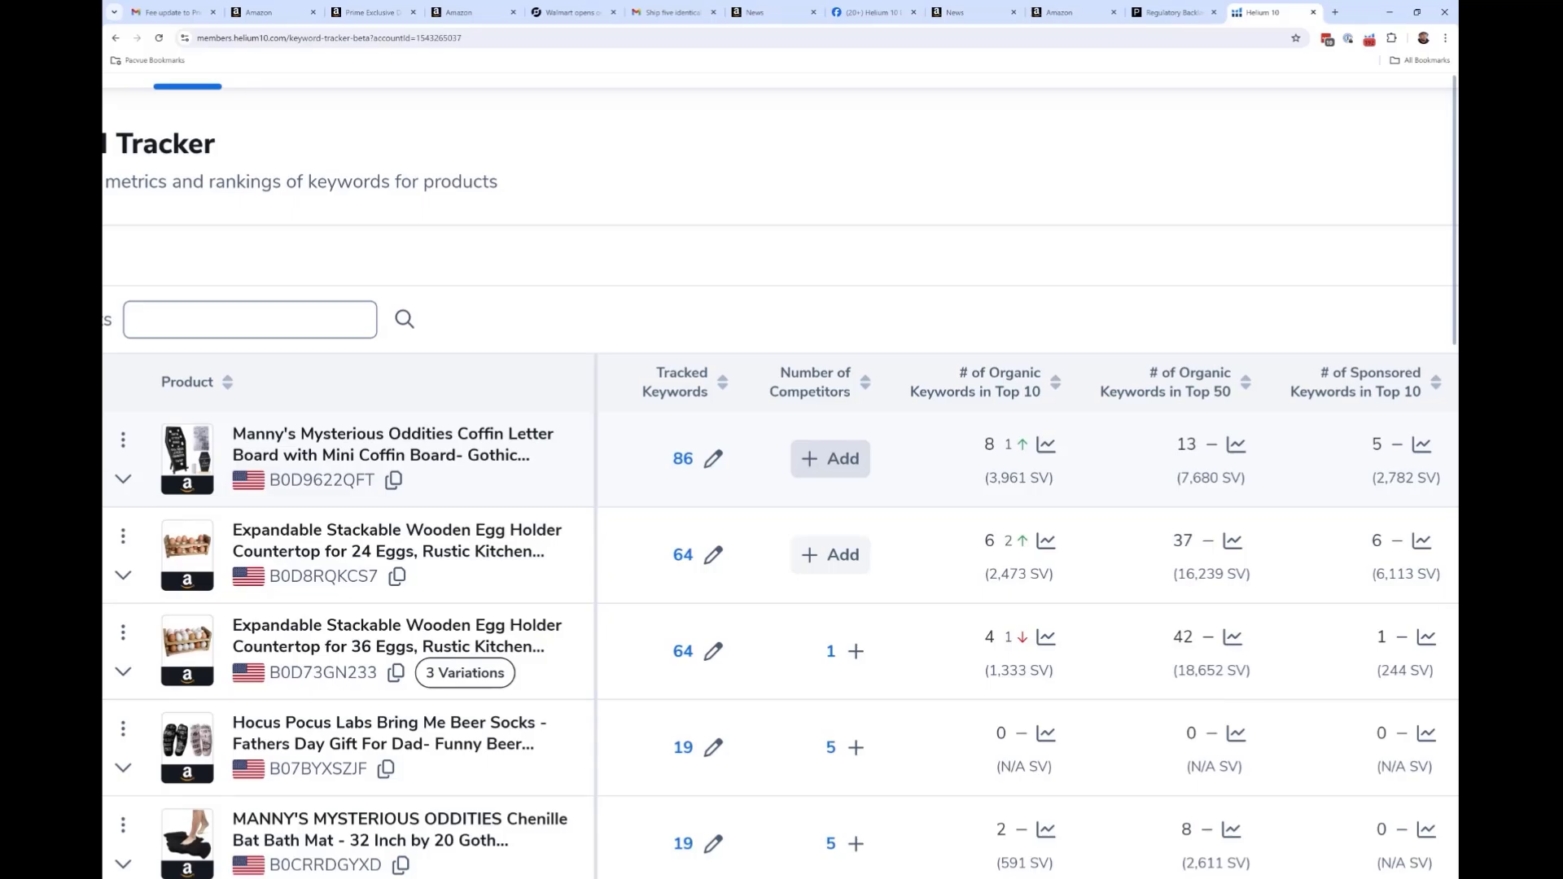
pyautogui.hscroll(6, 780, 476)
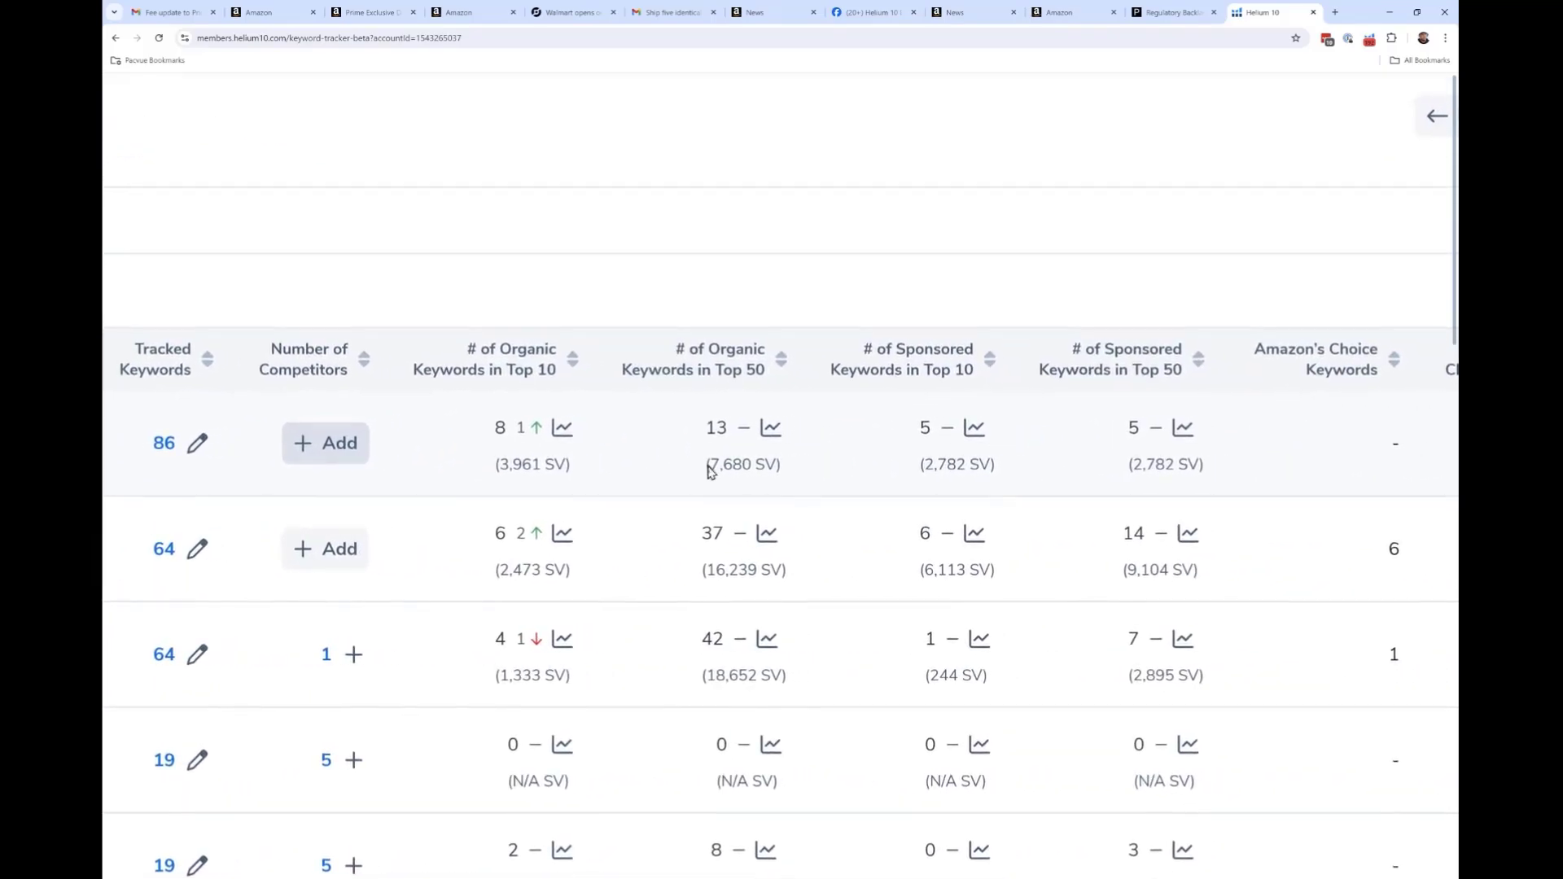
pyautogui.moveTo(521, 356)
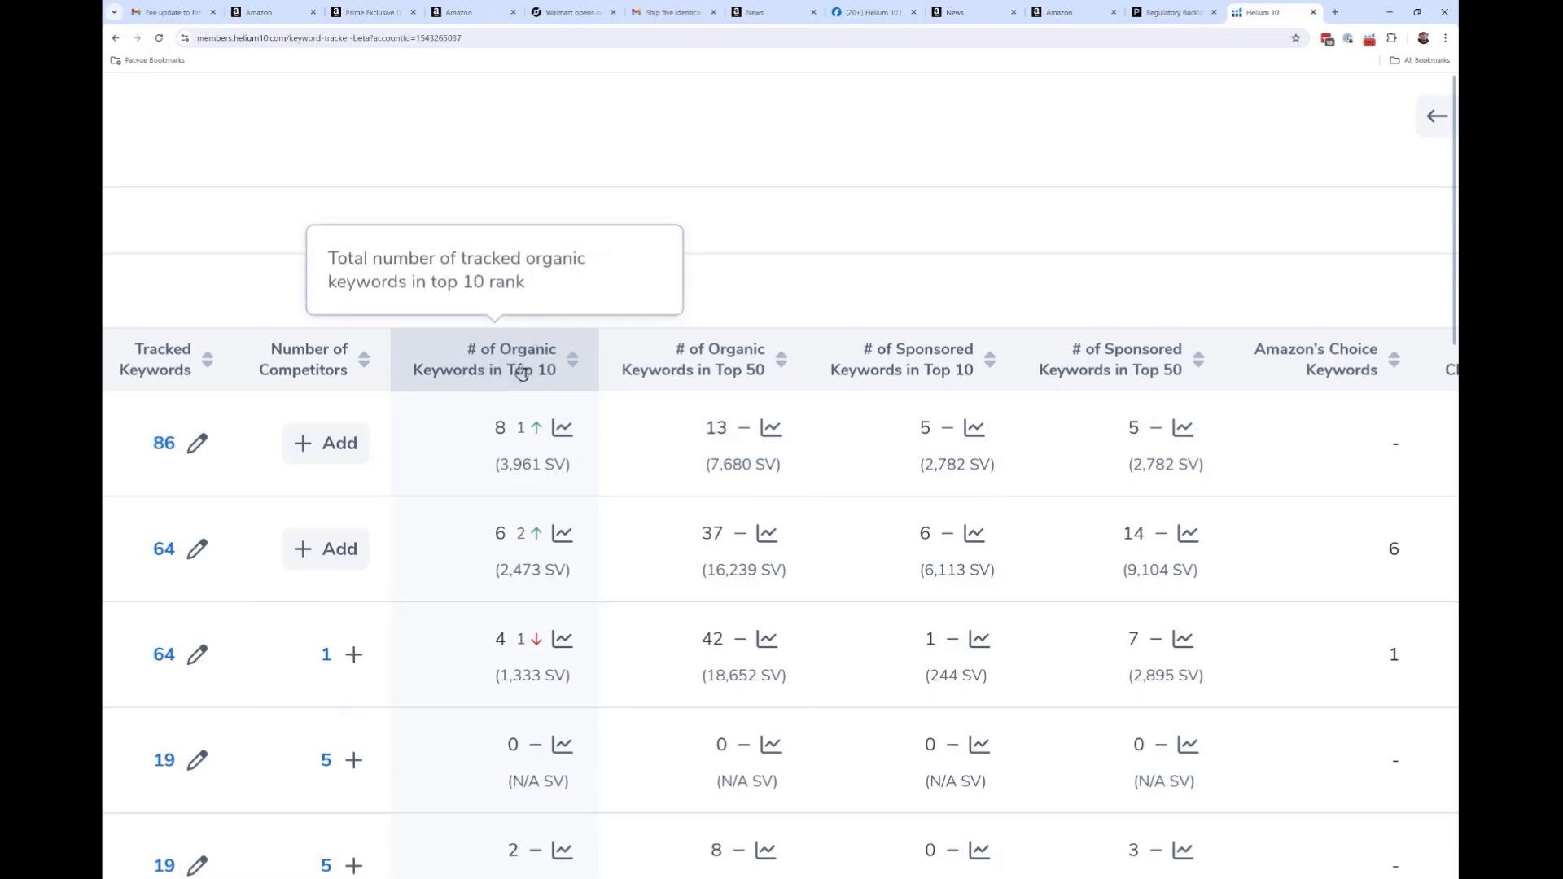
pyautogui.moveTo(519, 463)
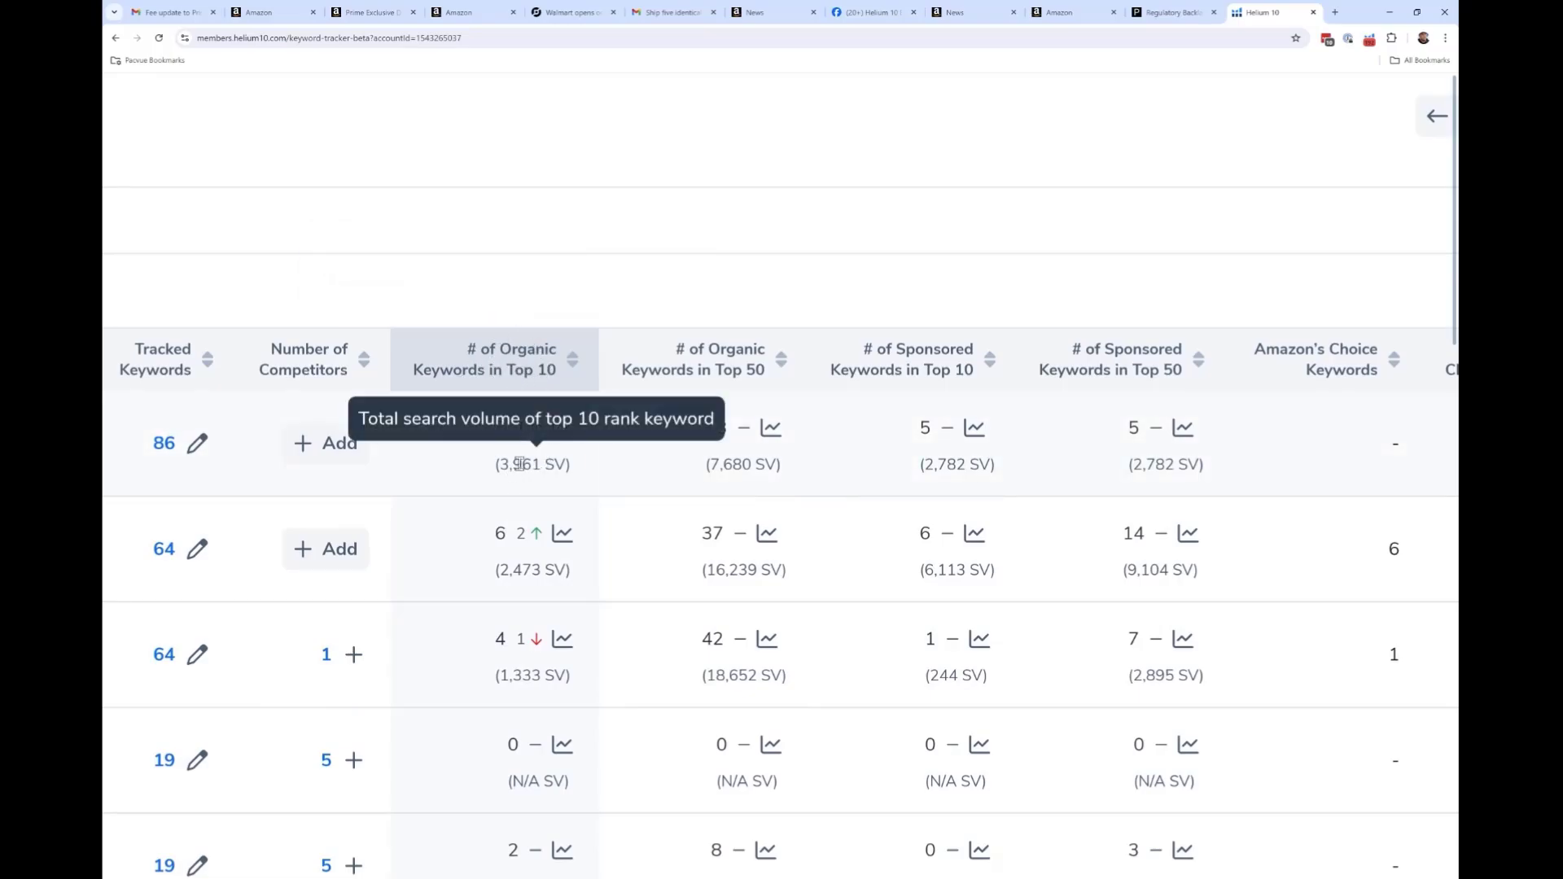
pyautogui.moveTo(722, 383)
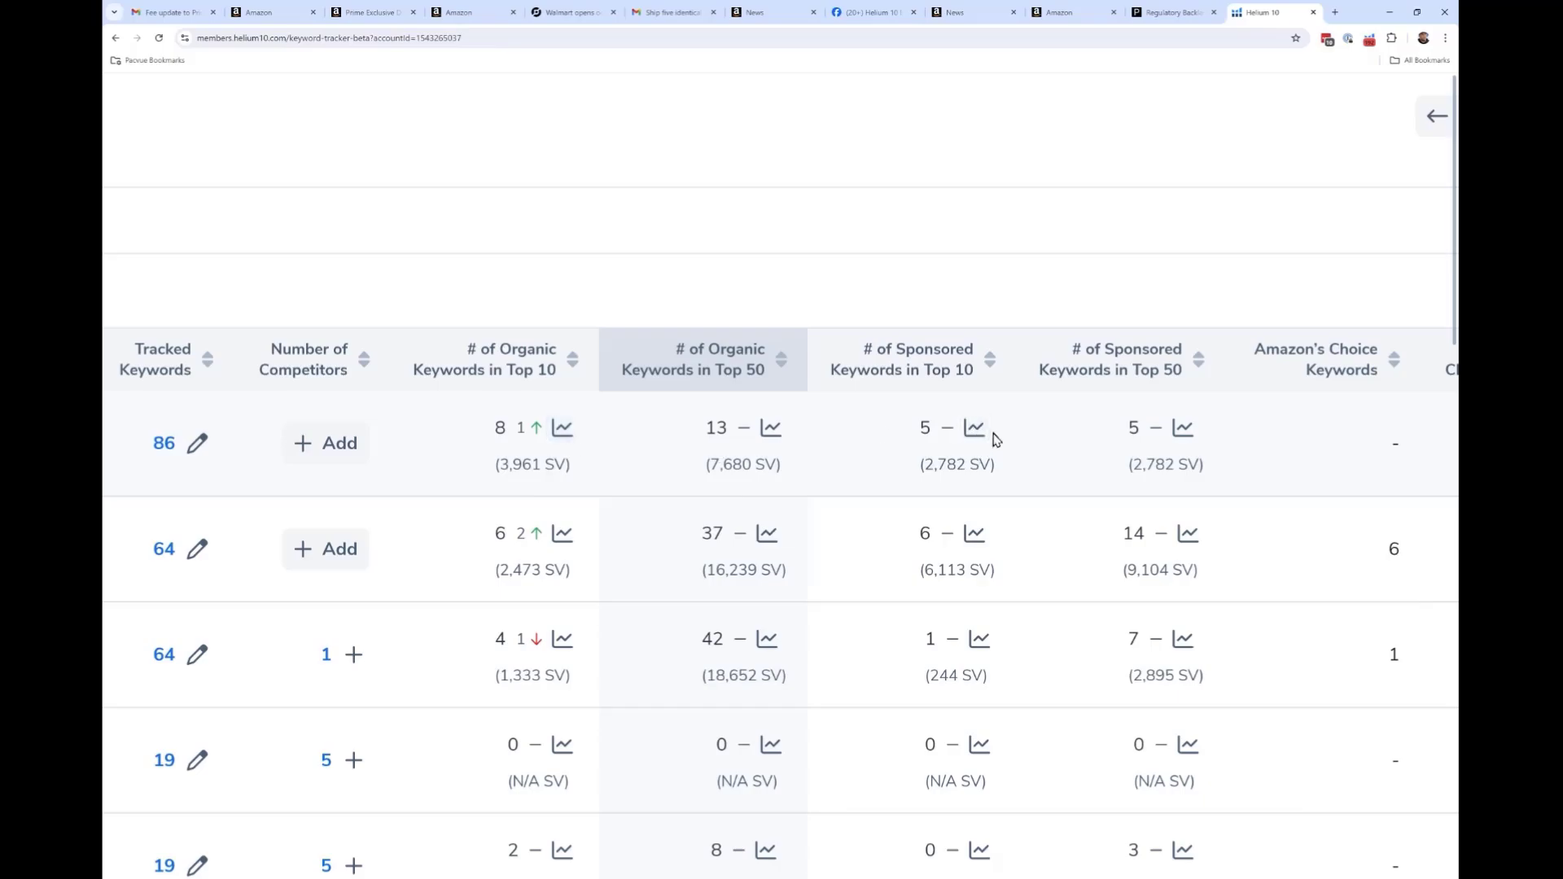
pyautogui.hscroll(5, 987, 446)
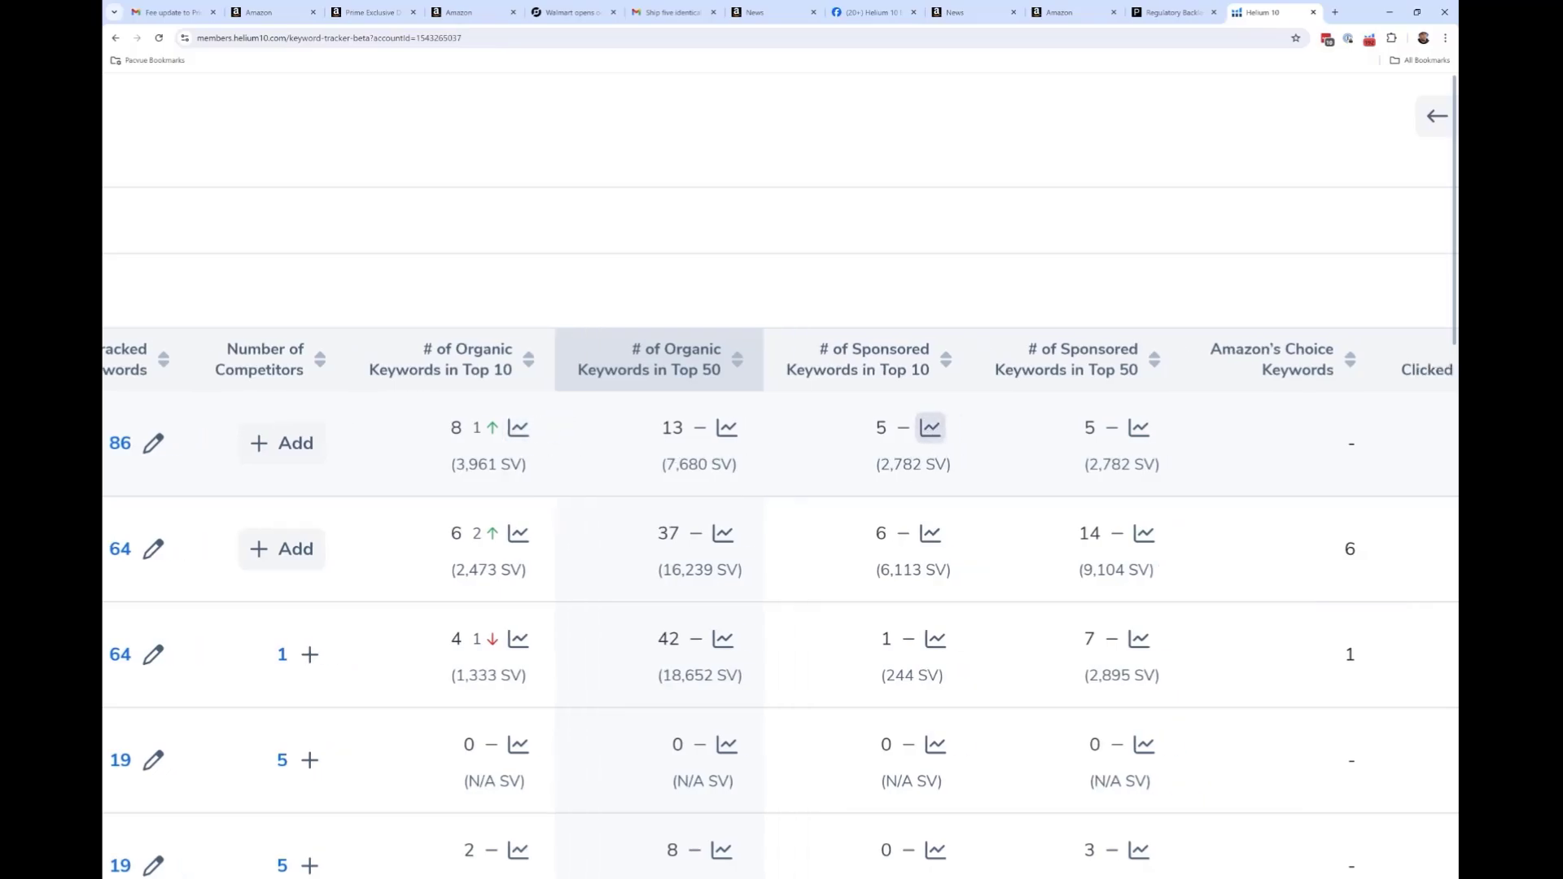
pyautogui.scroll(4, 1138, 611)
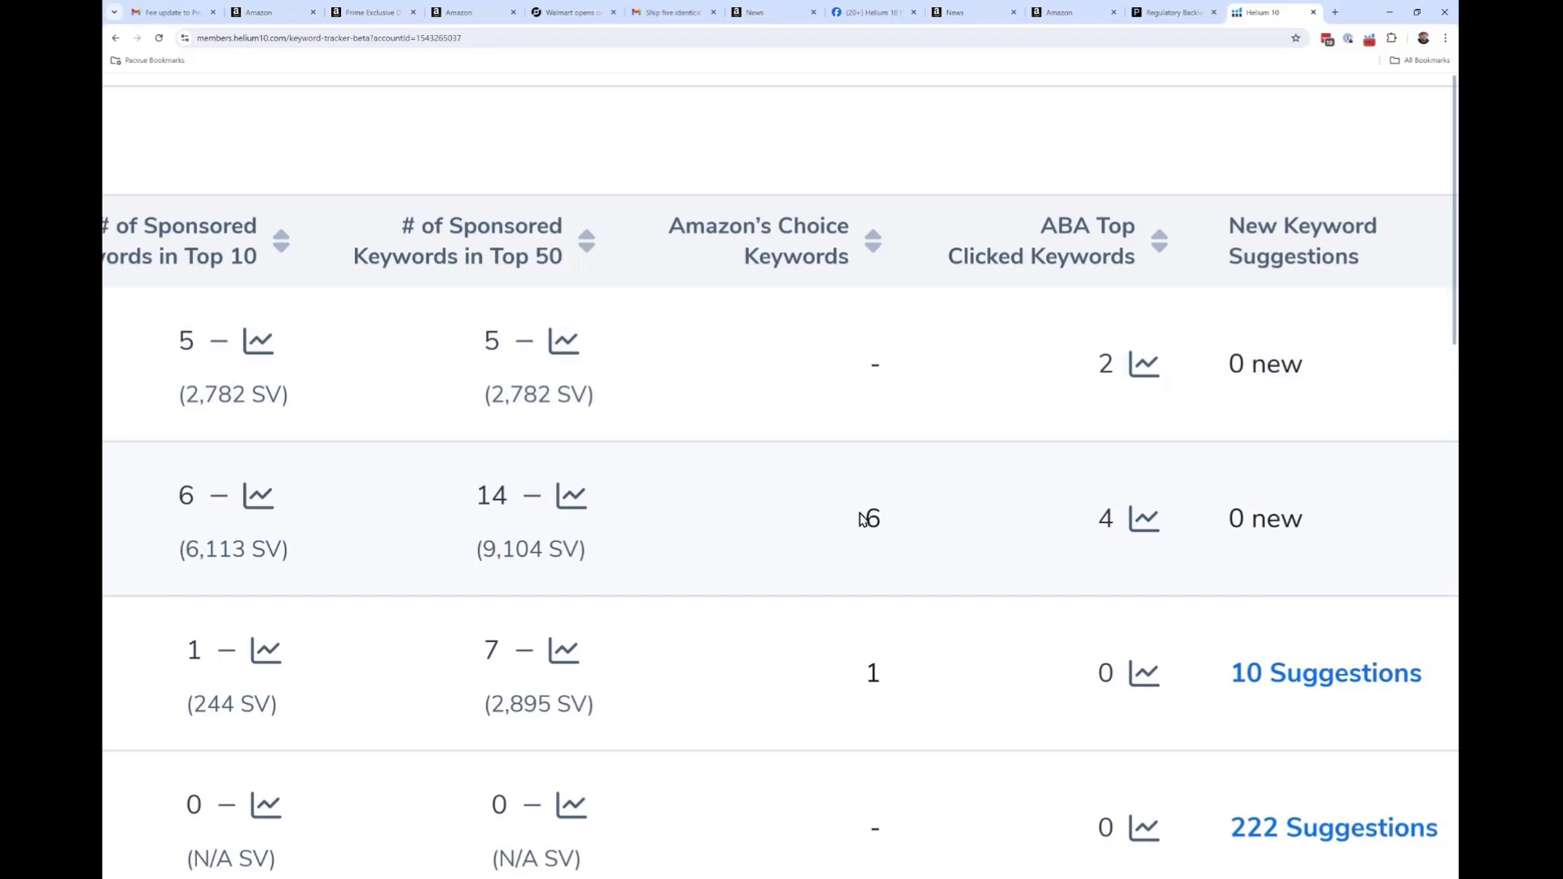
# Examine the Amazon's Choice Keywords and ABA Top Clicked Keywords columns of the product table.
pyautogui.hscroll(3, 863, 521)
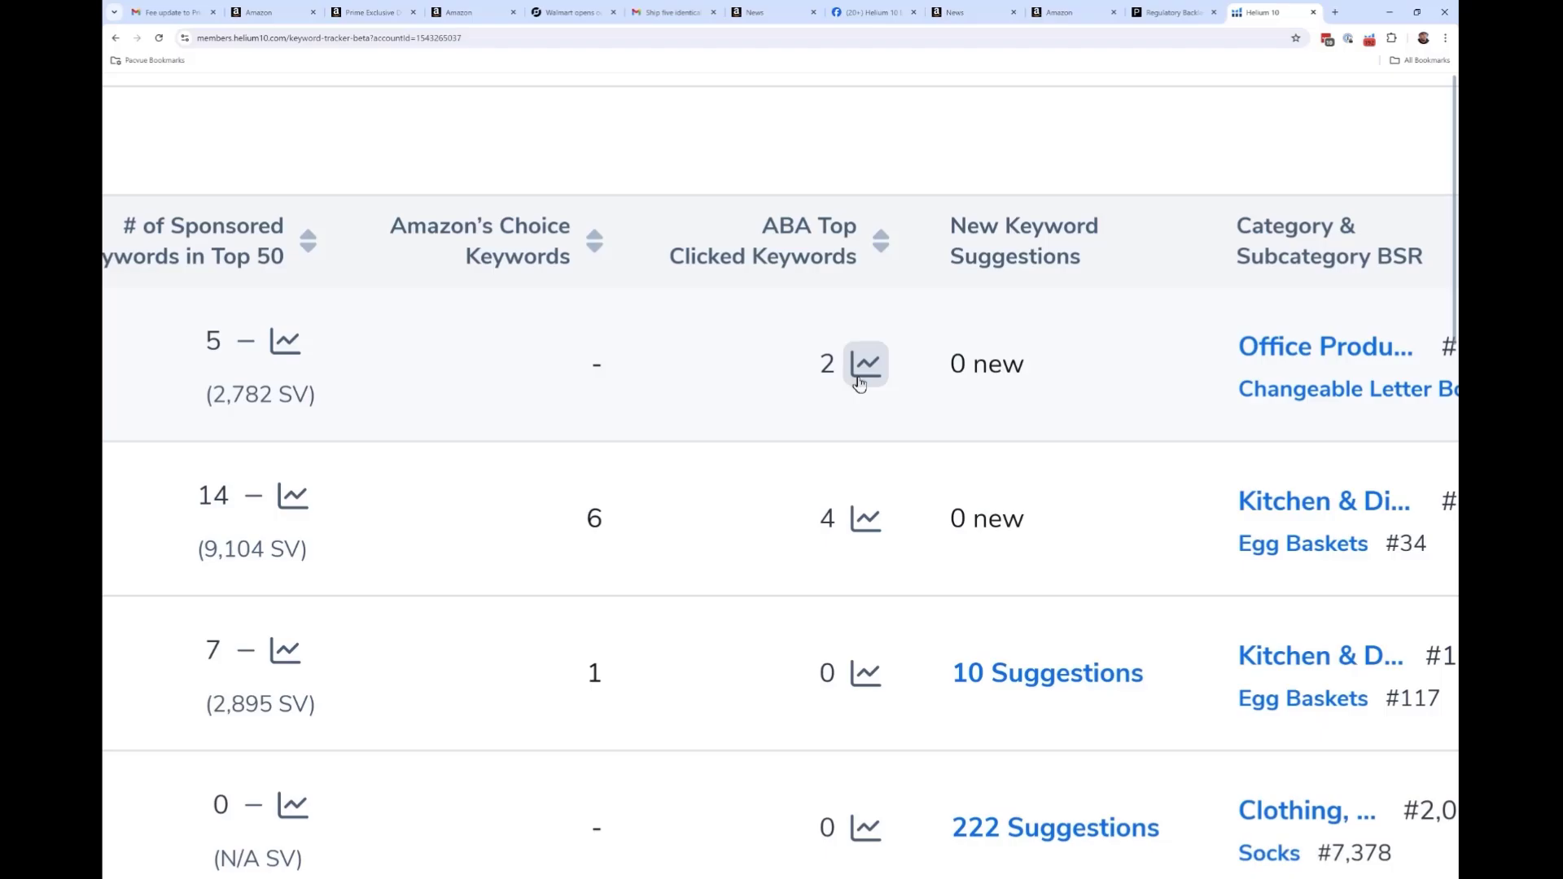
pyautogui.hotkey('ctrl', '-')
pyautogui.hotkey('ctrl', '-')
pyautogui.hotkey('ctrl', '-')
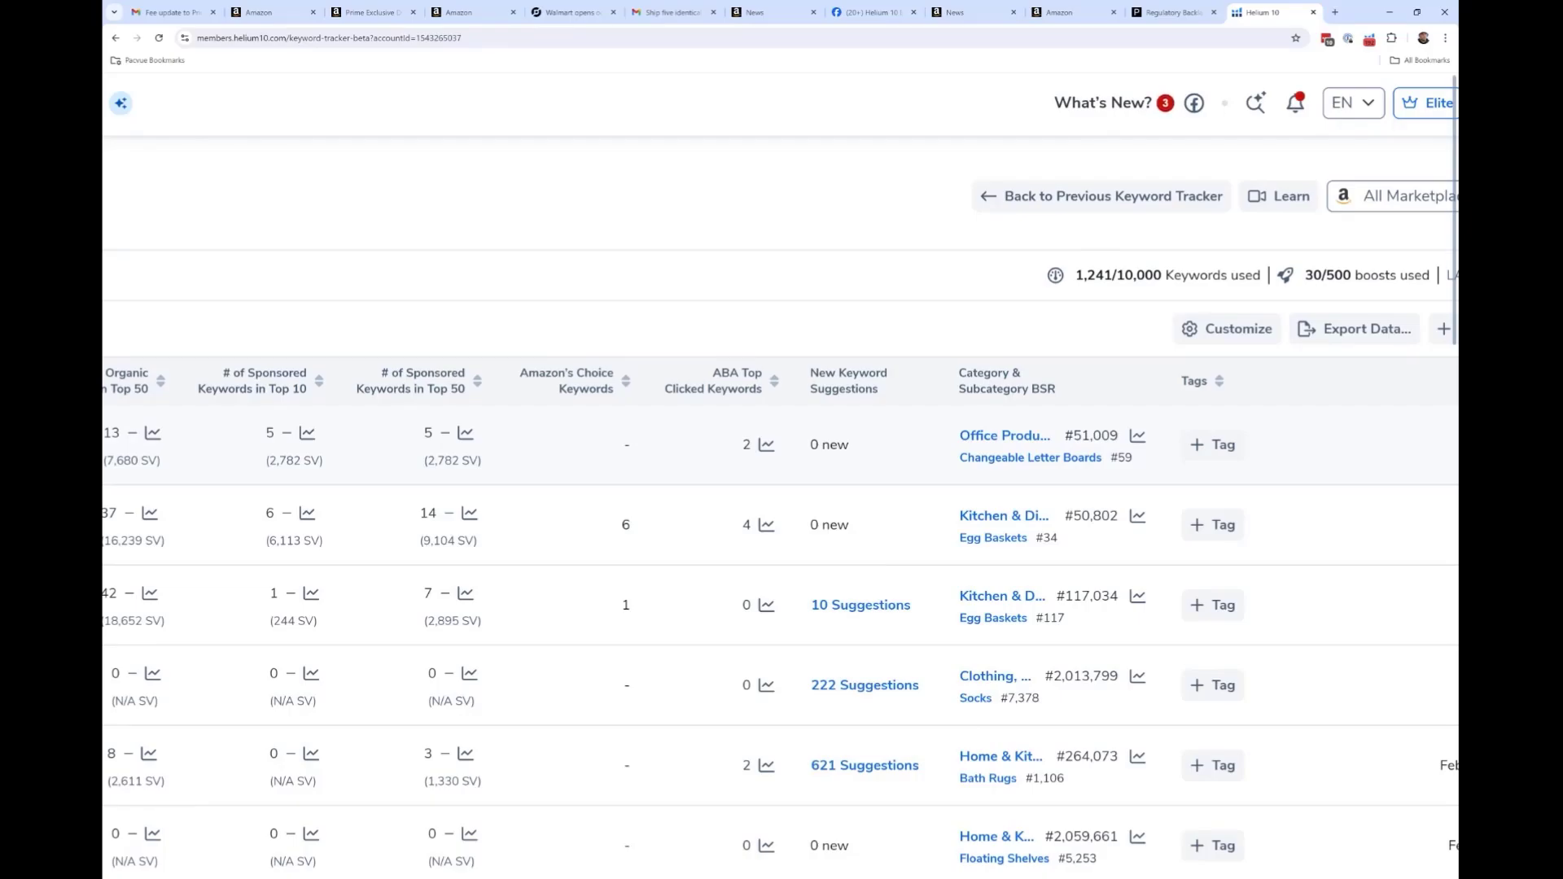
pyautogui.hotkey('ctrl', '-')
pyautogui.hotkey('ctrl', '-')
pyautogui.hotkey('ctrl', '-')
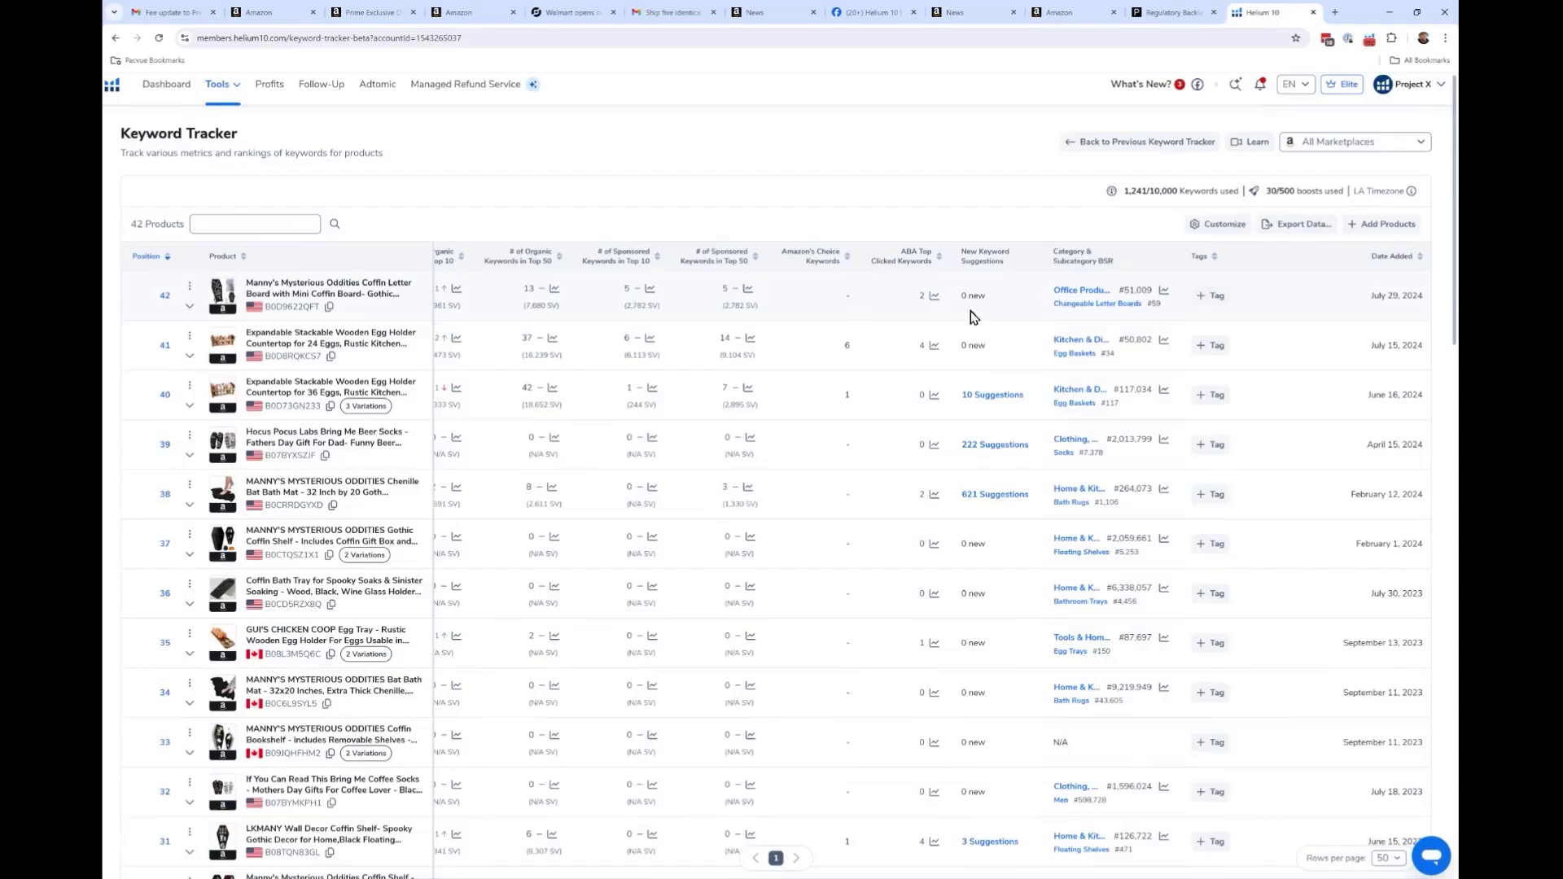
# Examine the New Keyword Suggestions and Category & Subcategory BSR columns of the product table.
pyautogui.scroll(5, 974, 318)
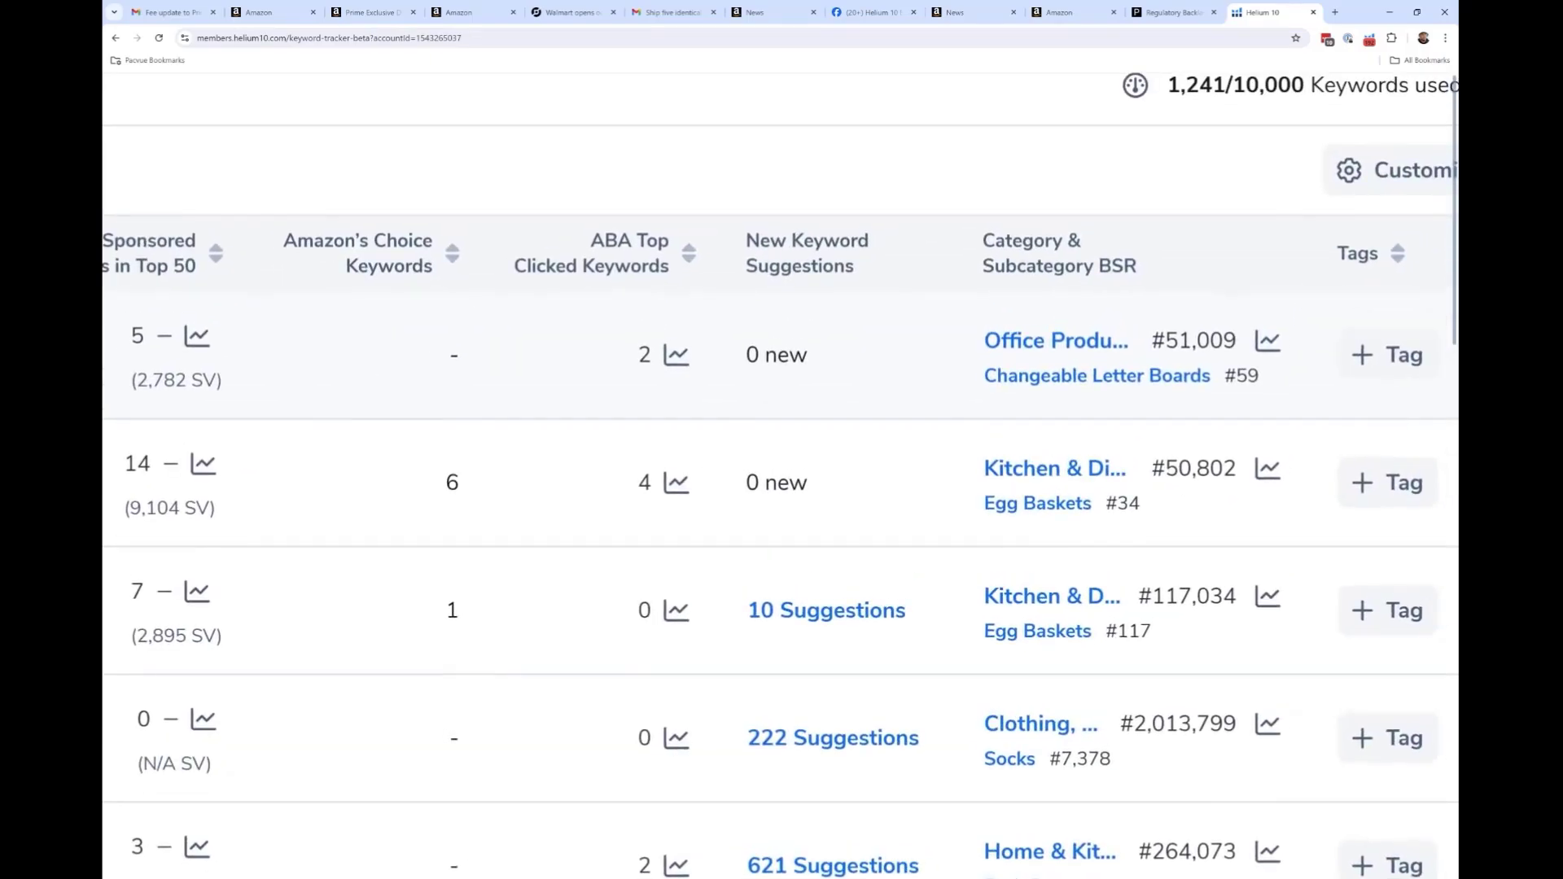
pyautogui.scroll(-3, 782, 505)
pyautogui.hscroll(2, 782, 505)
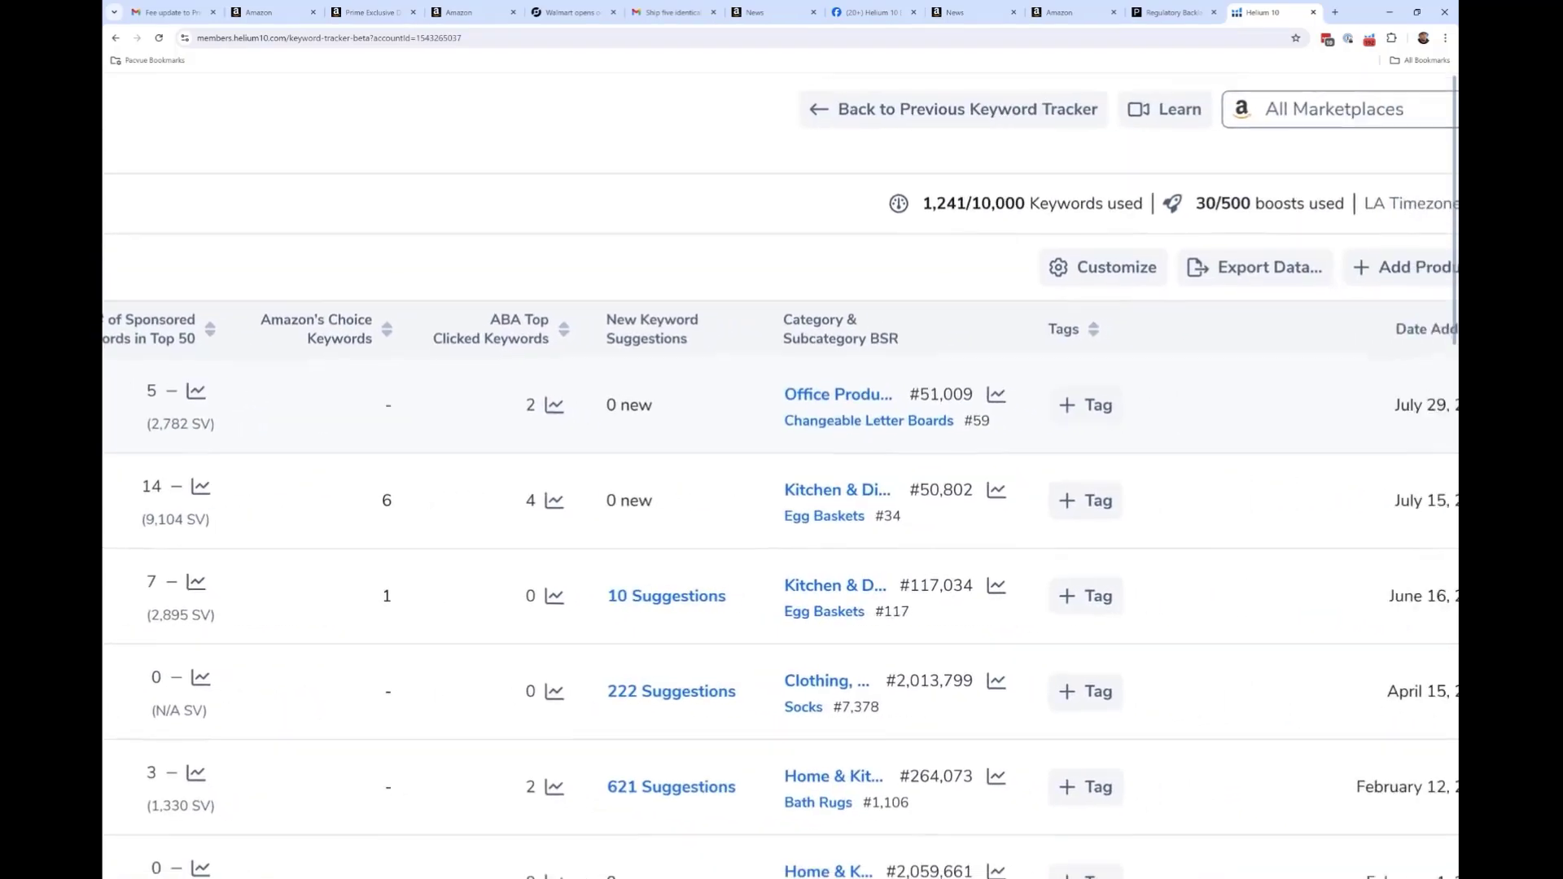
pyautogui.hscroll(1, 781, 476)
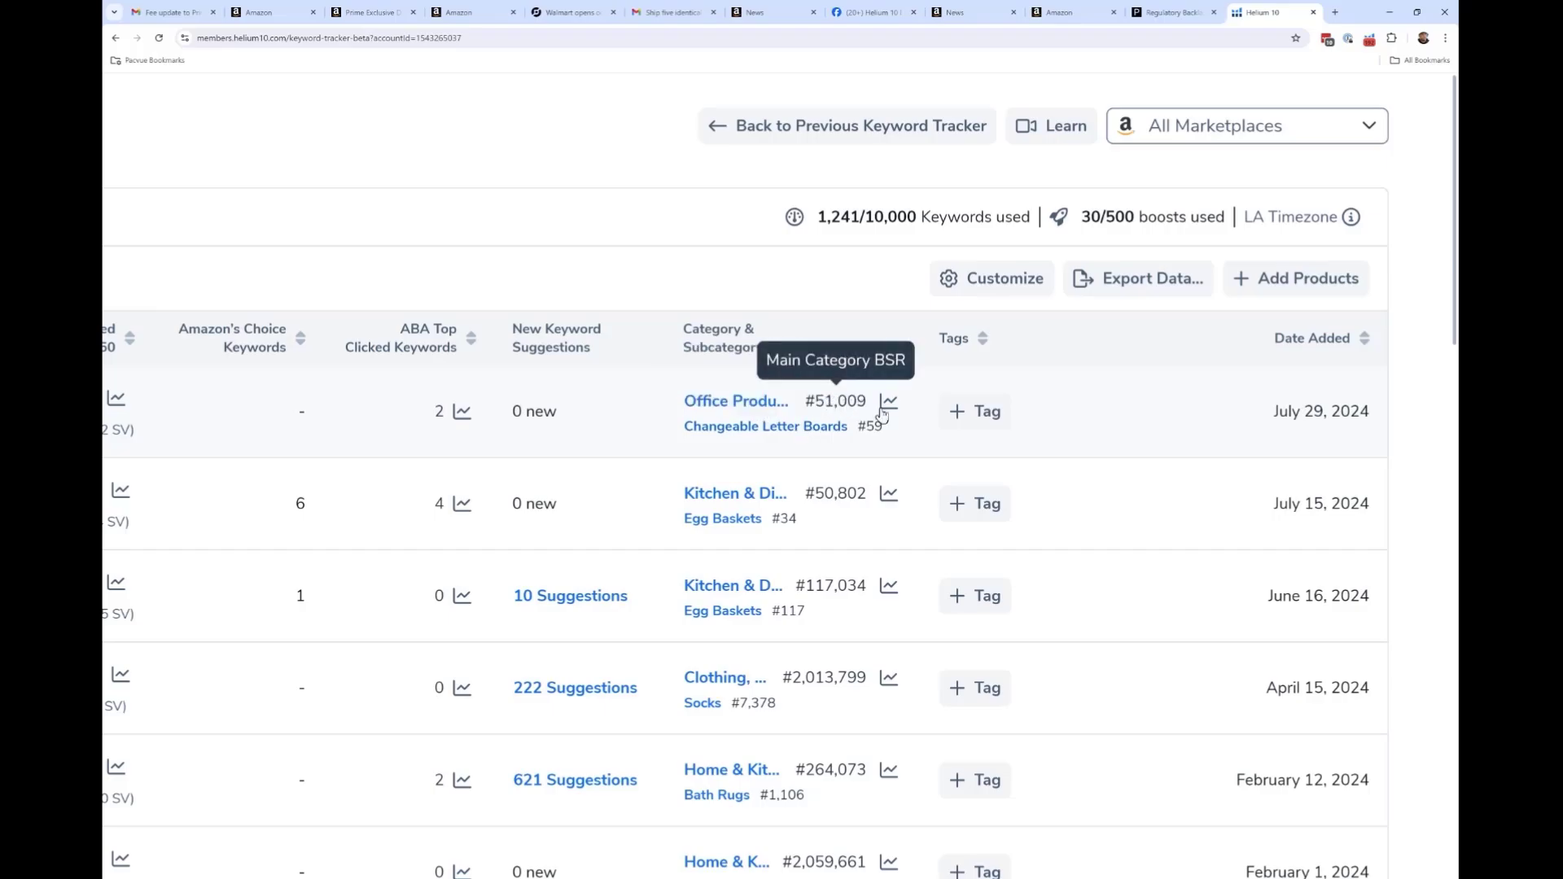
pyautogui.scroll(-5, 882, 415)
pyautogui.hscroll(-3, 883, 414)
pyautogui.hscroll(3, 882, 414)
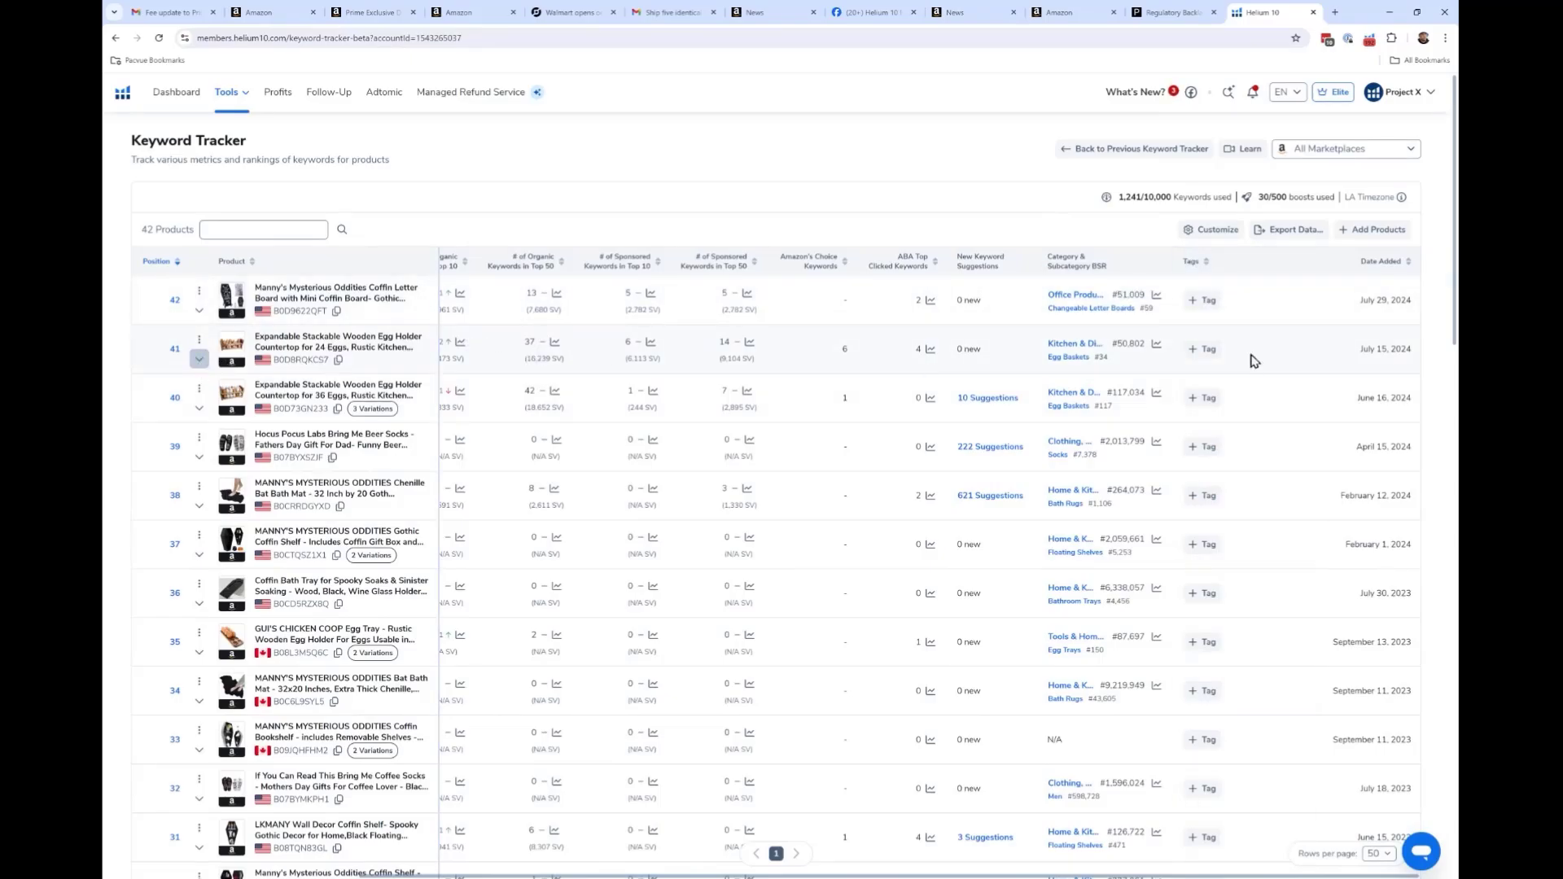
# Examine the Tags and Date Added columns of the product table.
pyautogui.hotkey('ctrl', '+')
pyautogui.hotkey('ctrl', '+')
pyautogui.hotkey('ctrl', '+')
pyautogui.hotkey('ctrl', '+')
pyautogui.hotkey('ctrl', '+')
pyautogui.hotkey('ctrl', '+')
pyautogui.hotkey('ctrl', '+')
pyautogui.scroll(1, 1101, 265)
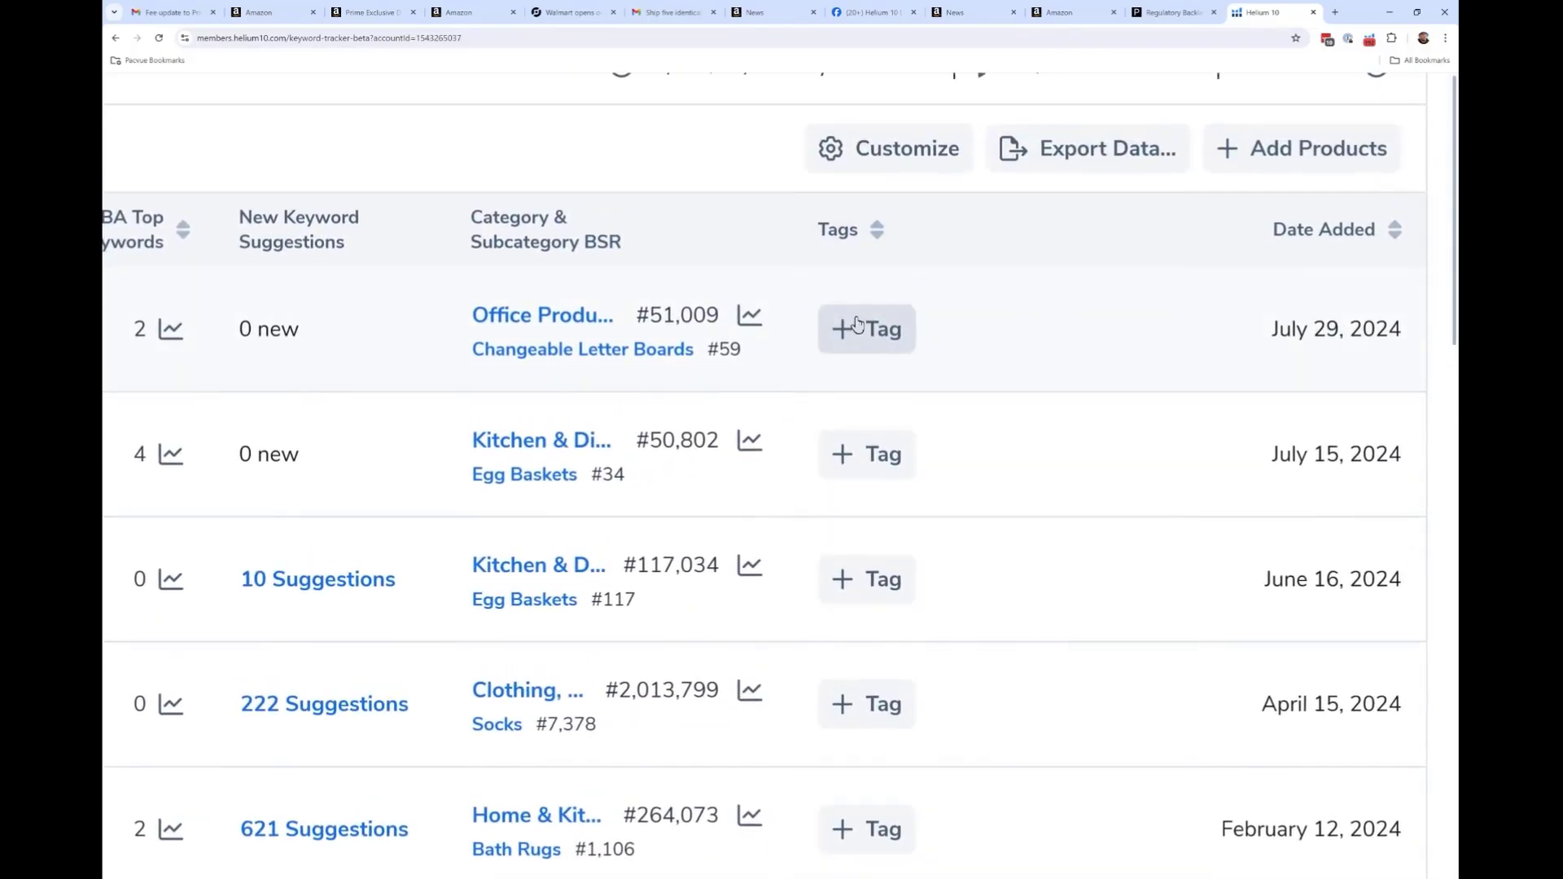
pyautogui.hotkey('ctrl', '-')
pyautogui.hotkey('ctrl', '-')
pyautogui.hotkey('ctrl', '-')
pyautogui.hotkey('ctrl', '-')
pyautogui.hotkey('ctrl', '-')
pyautogui.hotkey('ctrl', '-')
pyautogui.hotkey('ctrl', '-')
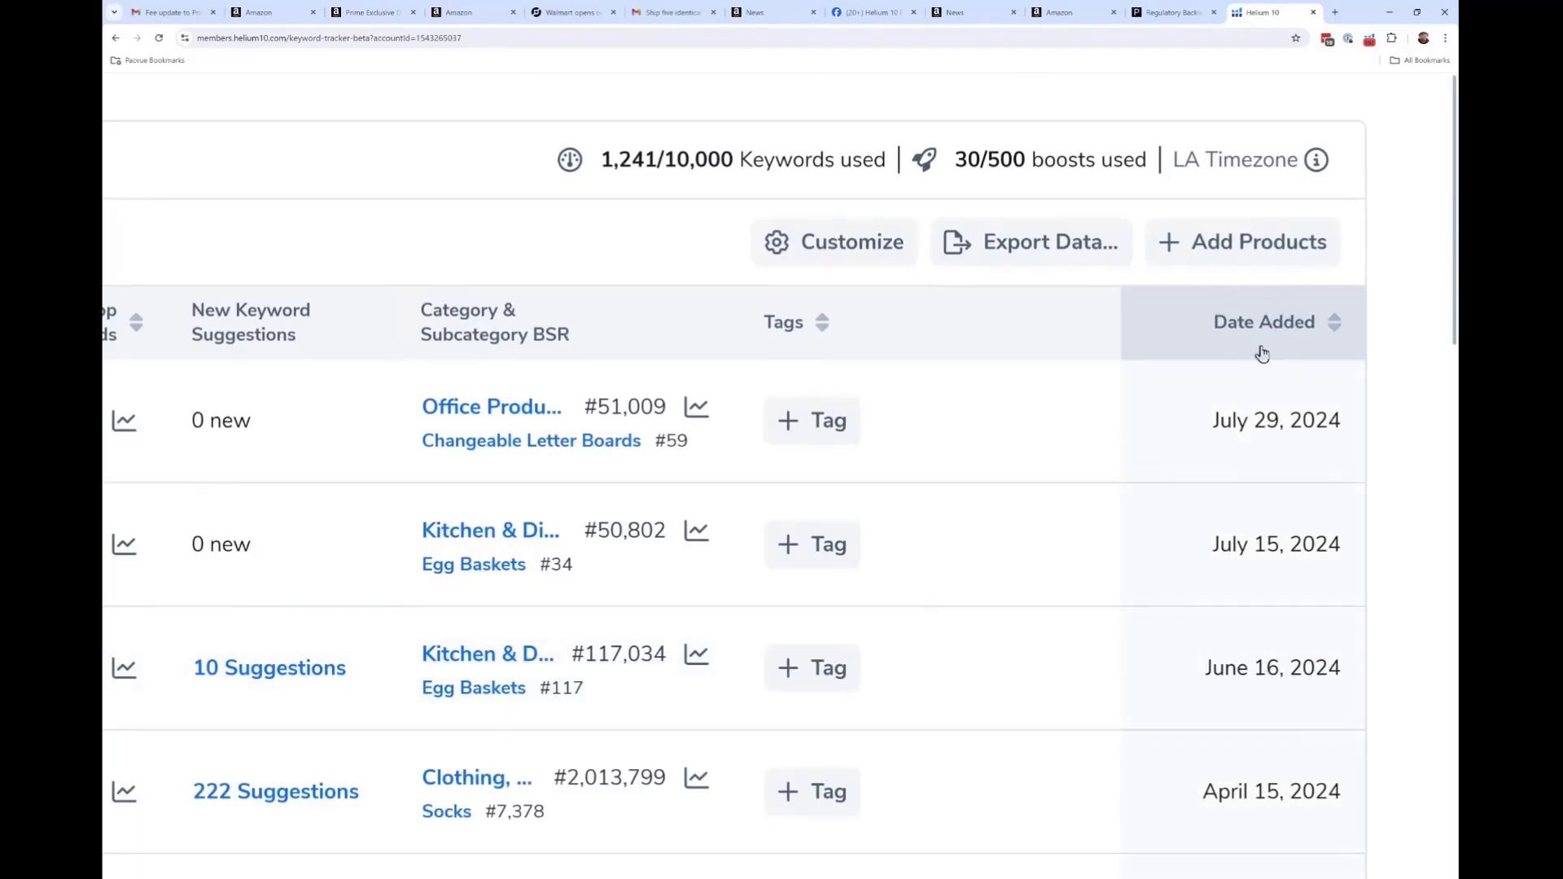
pyautogui.scroll(-5, 1238, 386)
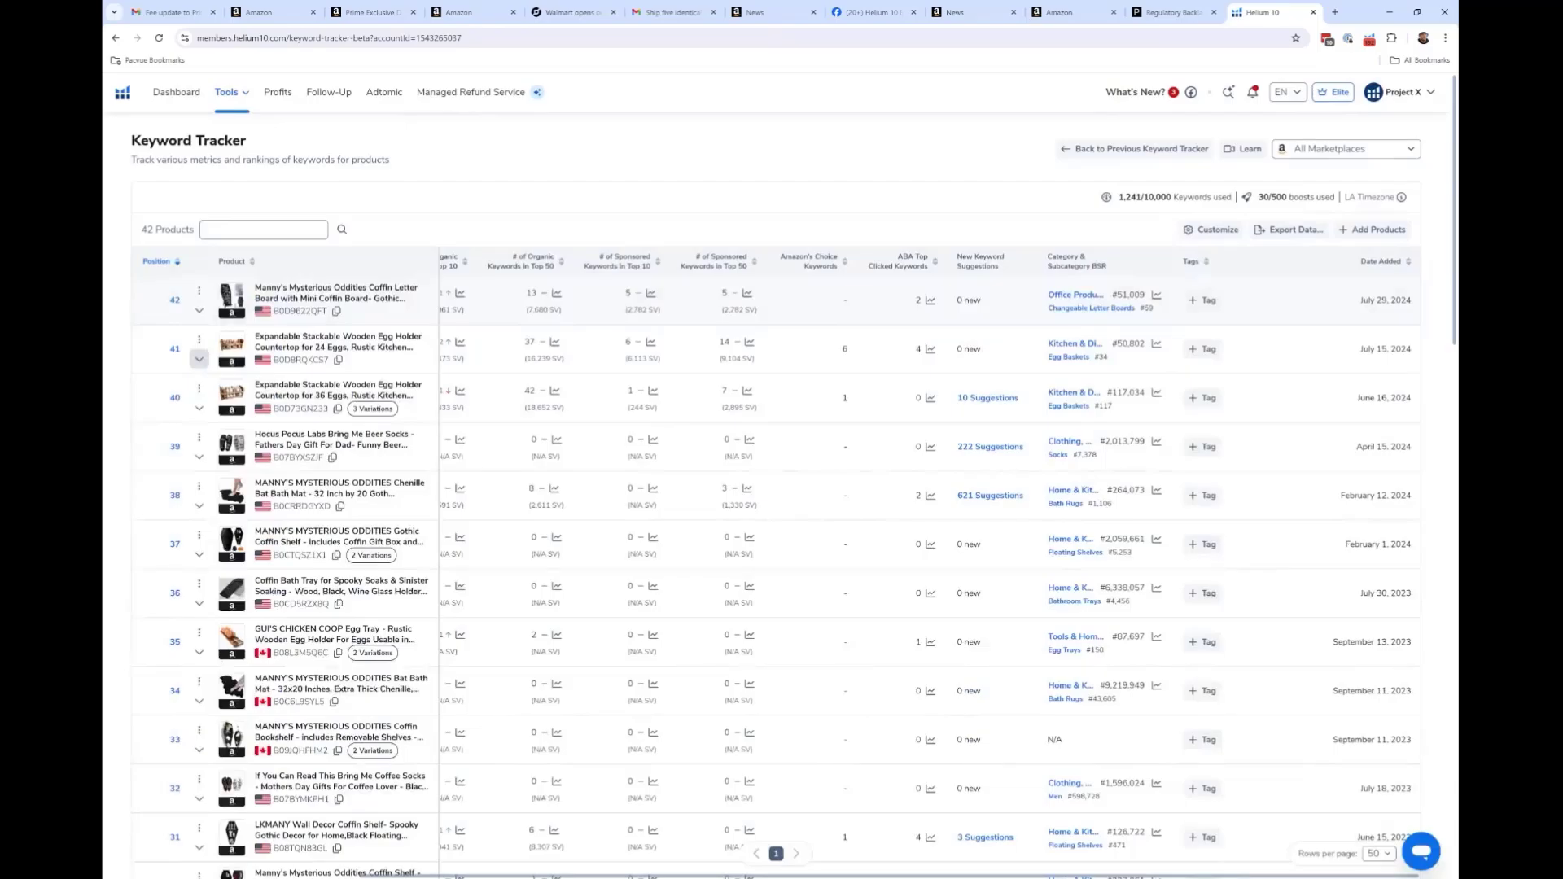
# Review the actions available for the coffin letter board product without running any of them.
pyautogui.click(199, 290)
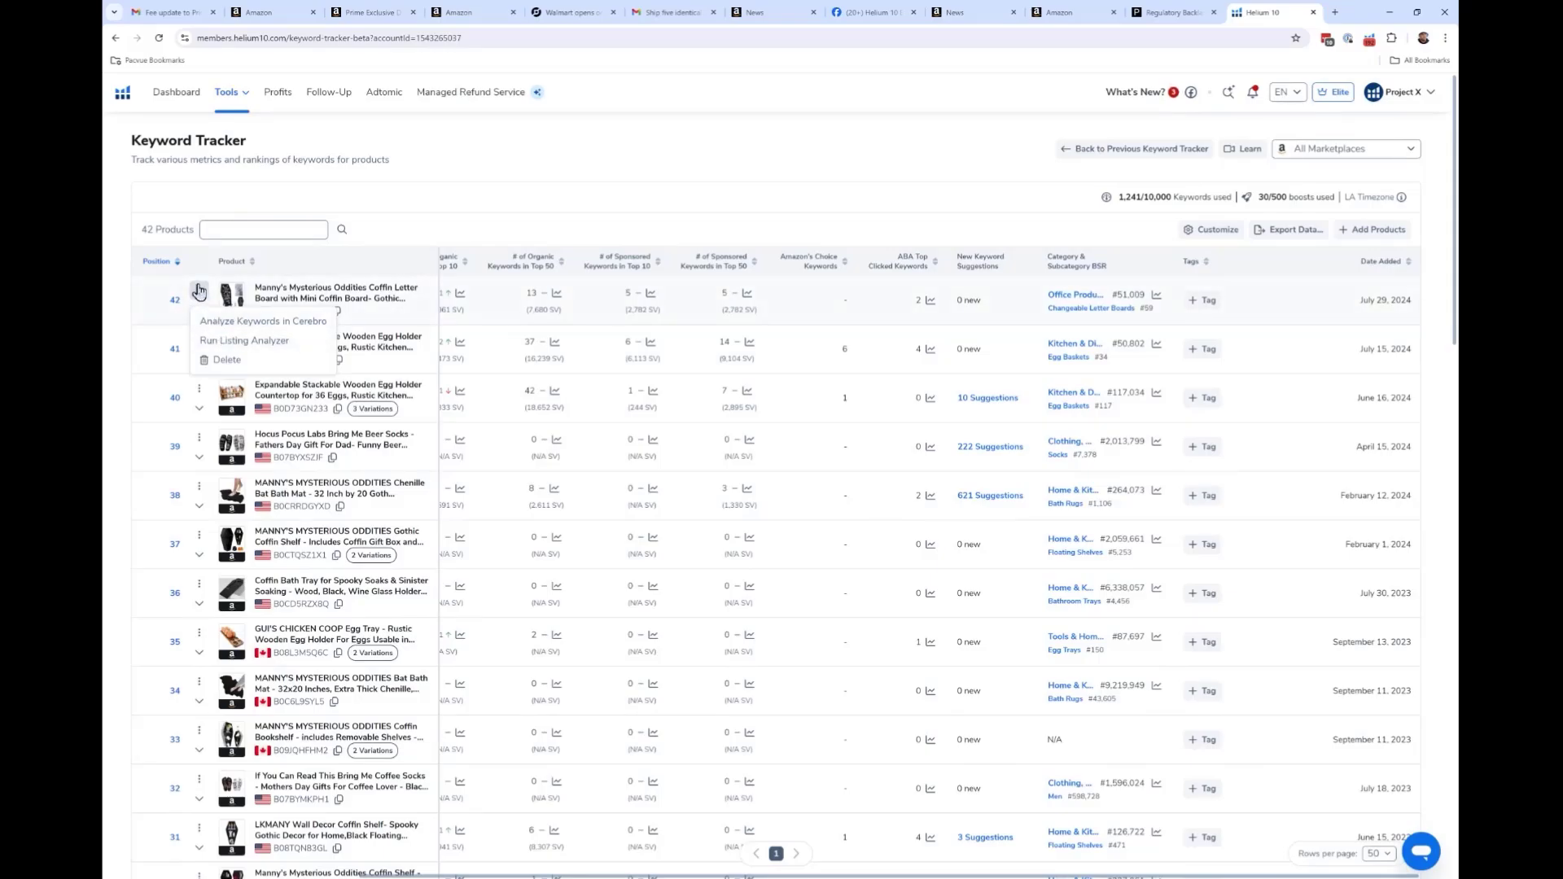
pyautogui.scroll(3, 200, 323)
pyautogui.scroll(3, 288, 479)
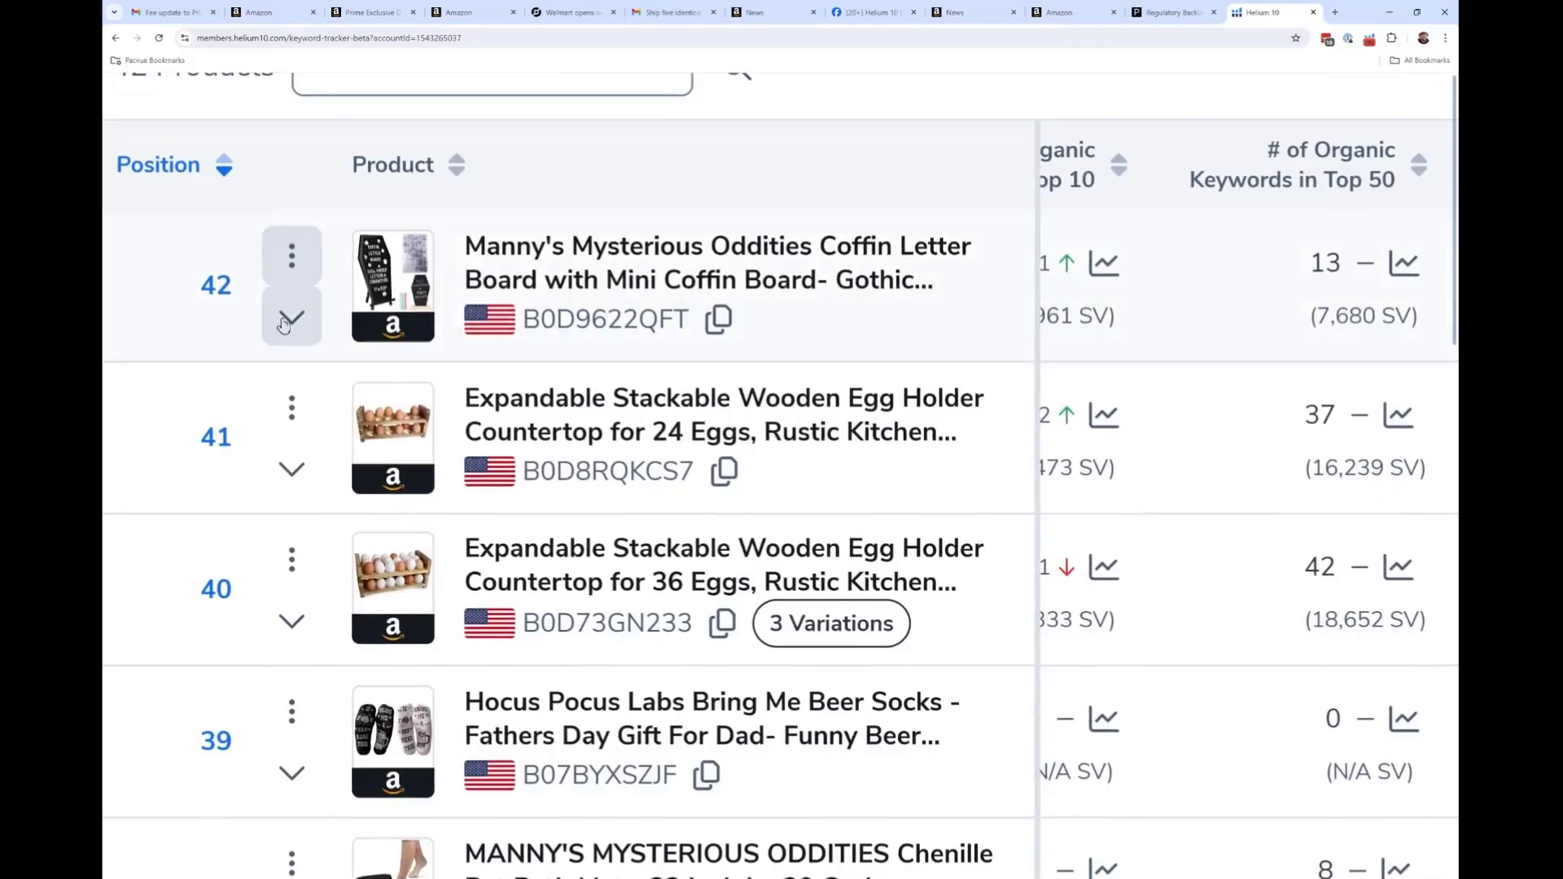
pyautogui.click(291, 255)
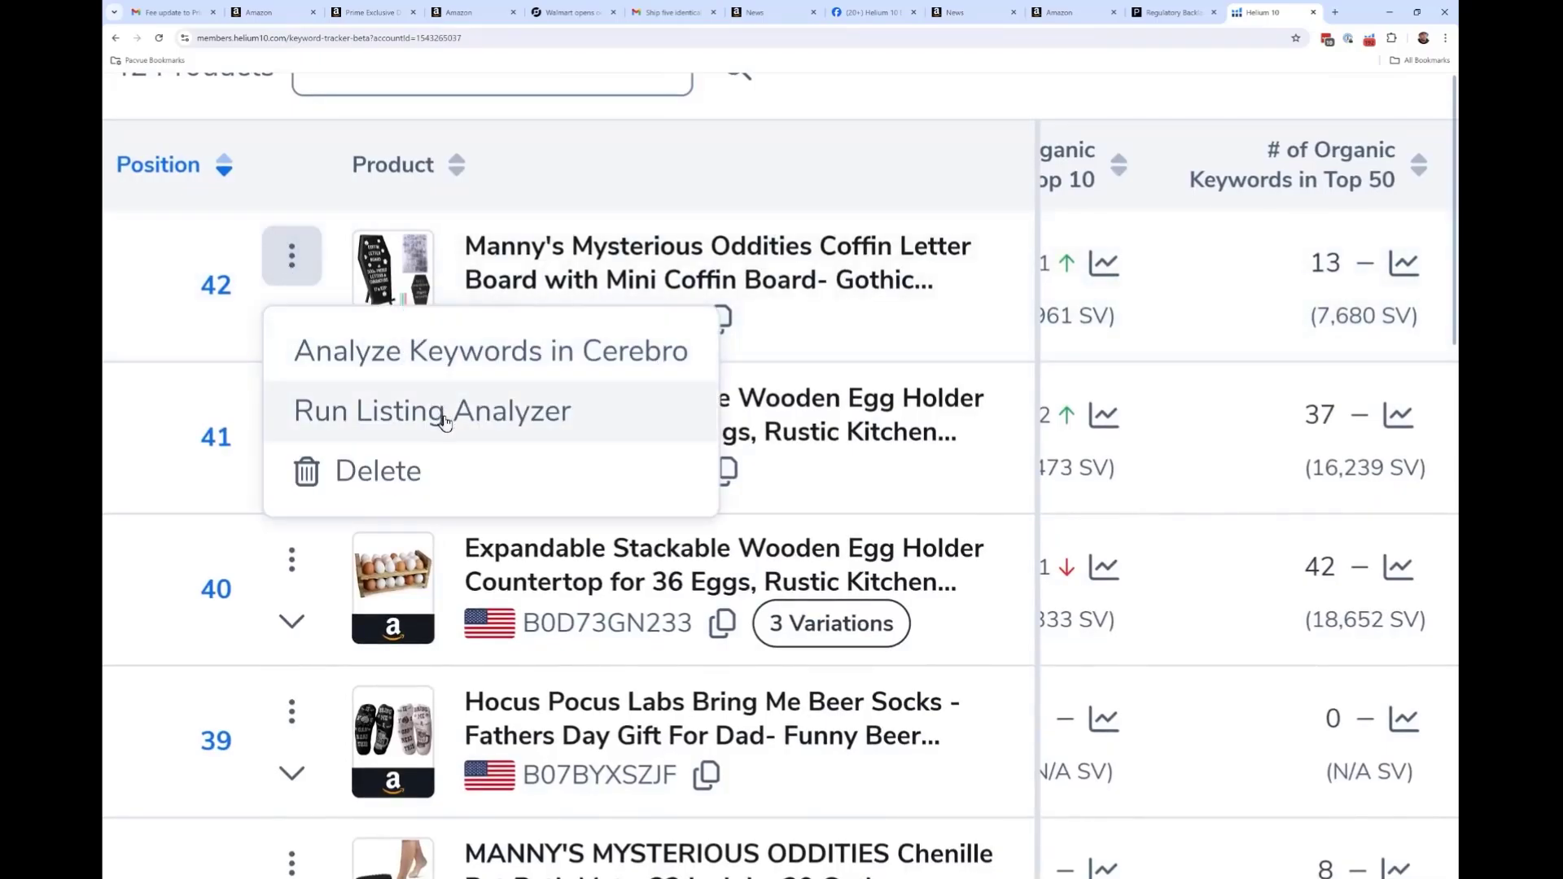
pyautogui.click(189, 341)
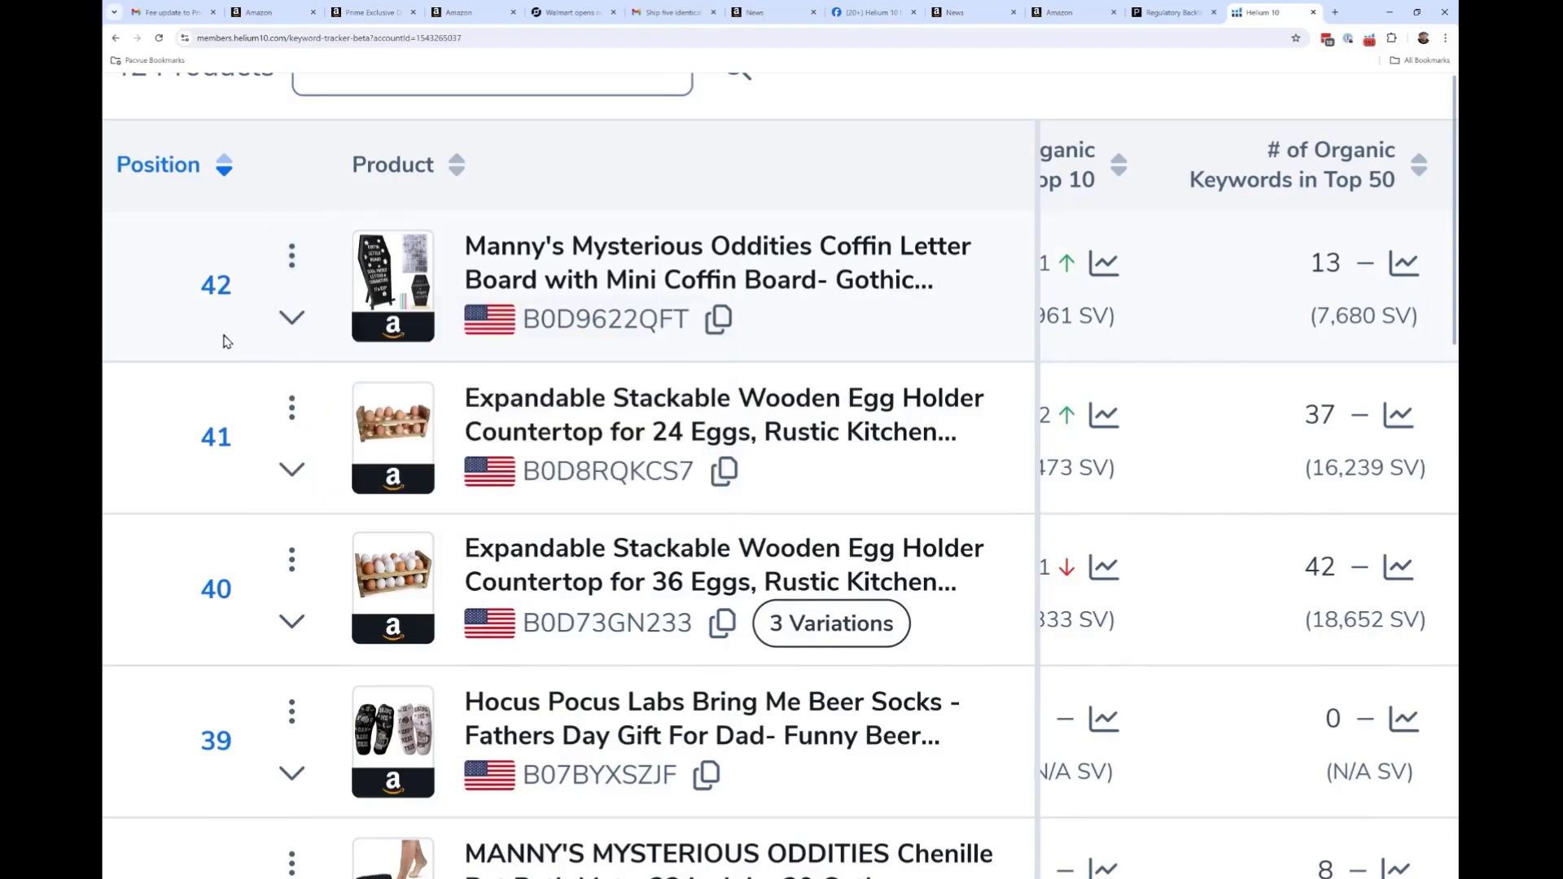
# Expand the coffin letter board product to show its tracked keywords.
pyautogui.click(292, 314)
pyautogui.scroll(-5, 382, 424)
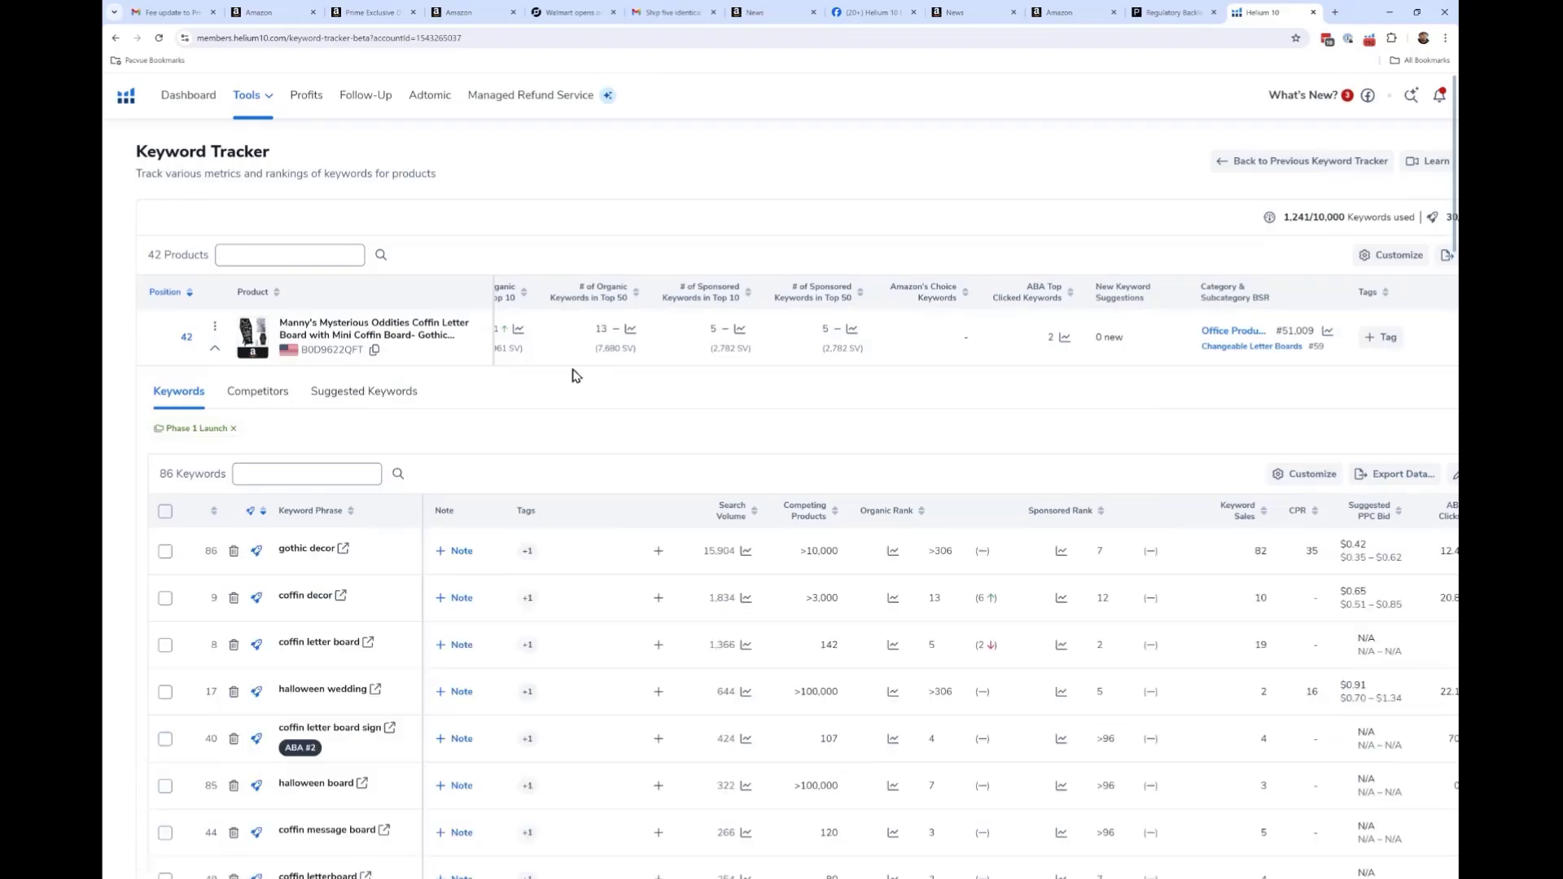
pyautogui.scroll(-2, 568, 390)
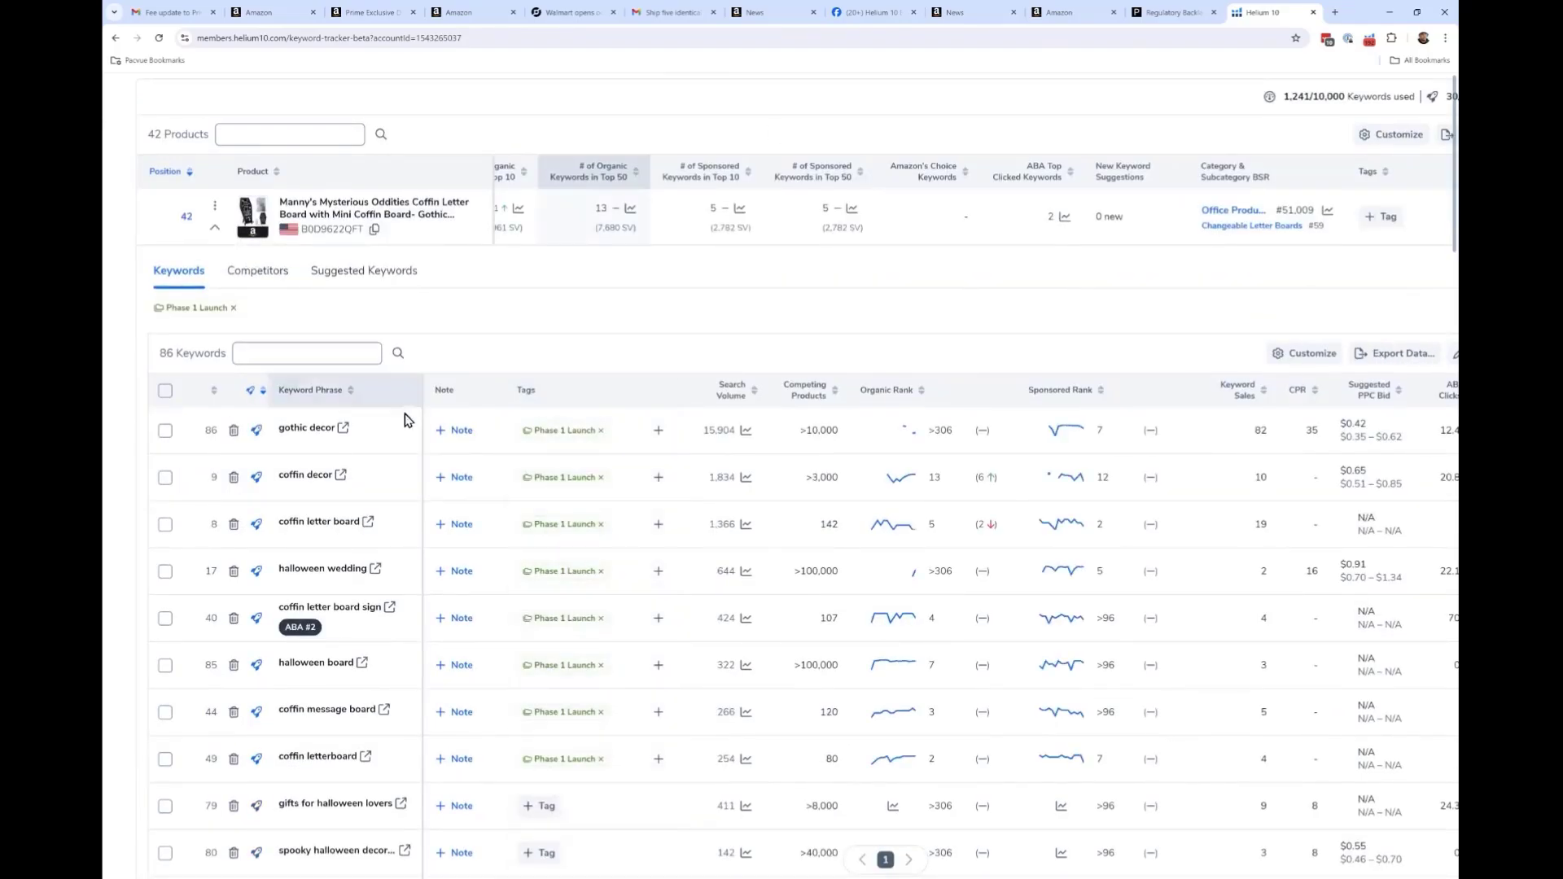
# Check the boost status and remaining boost time of the coffin letter board's keywords, starting with "gothic decor".
pyautogui.keyDown('ctrl'); pyautogui.scroll(6, 474, 492); pyautogui.keyUp('ctrl')
pyautogui.moveTo(324, 261)
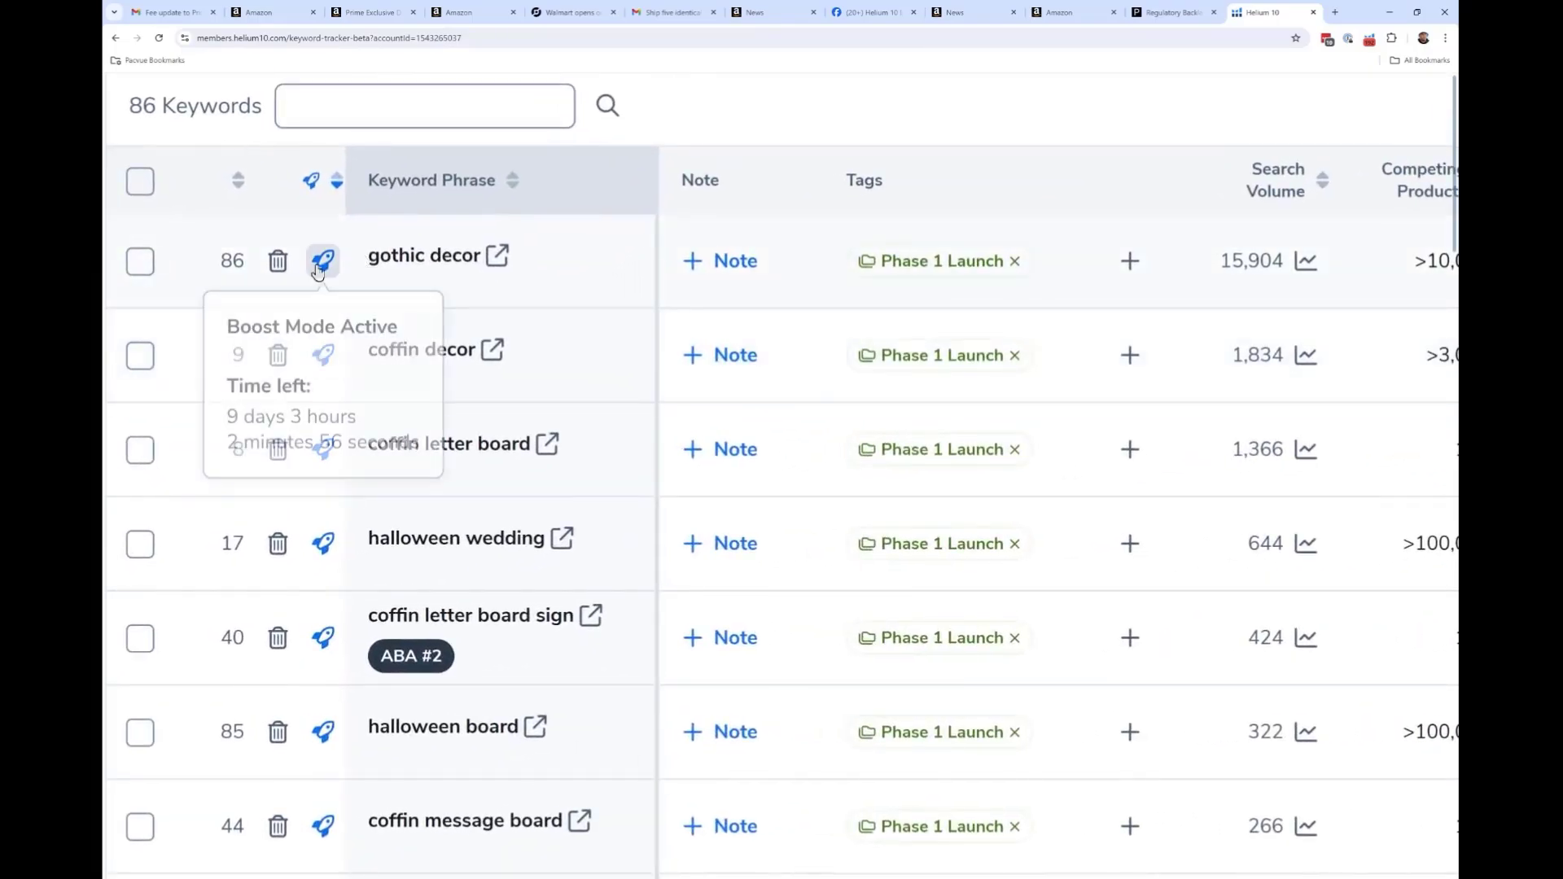
pyautogui.scroll(-2, 545, 339)
pyautogui.moveTo(324, 458)
pyautogui.scroll(-3, 327, 473)
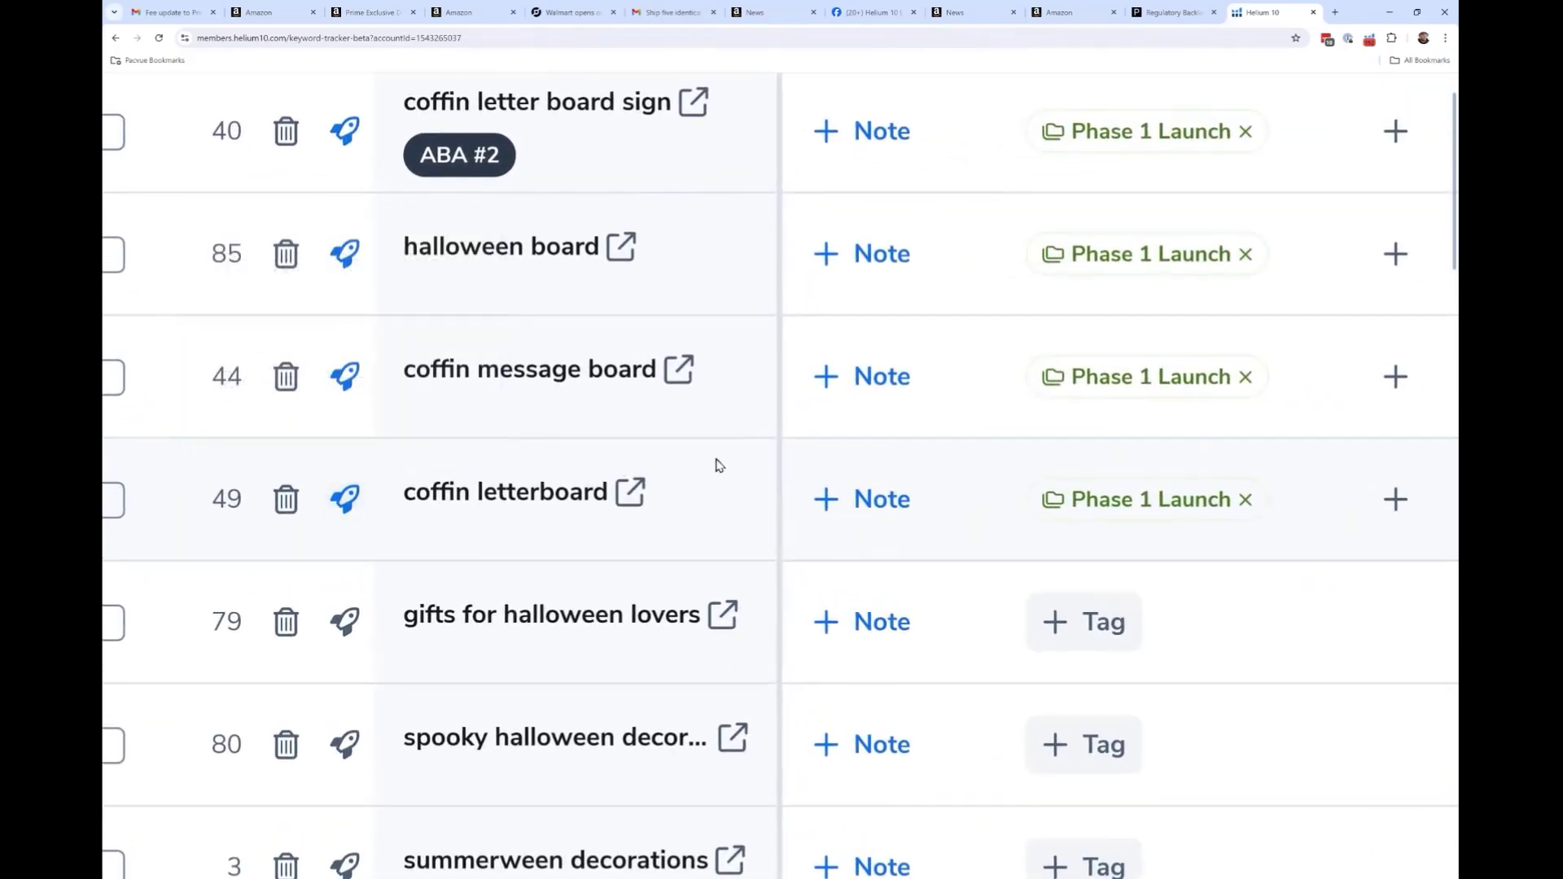
pyautogui.scroll(3, 670, 457)
pyautogui.hotkey('ctrl', '-')
pyautogui.scroll(1, 781, 476)
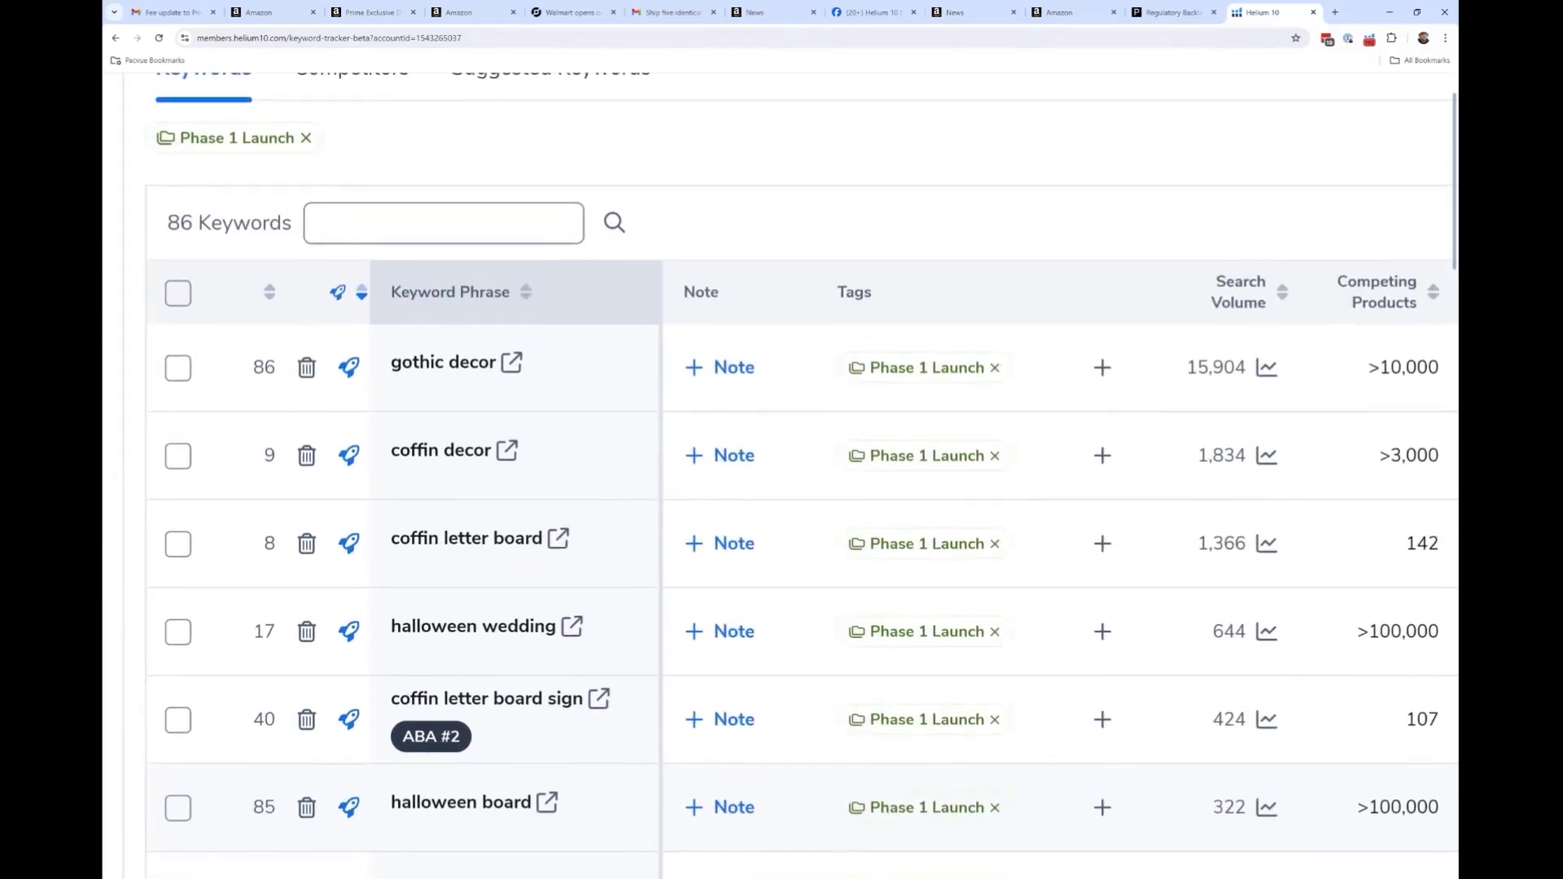
# Examine the position numbers listed beside the coffin letter board's keywords, including the one for "coffin decor".
pyautogui.scroll(2, 249, 469)
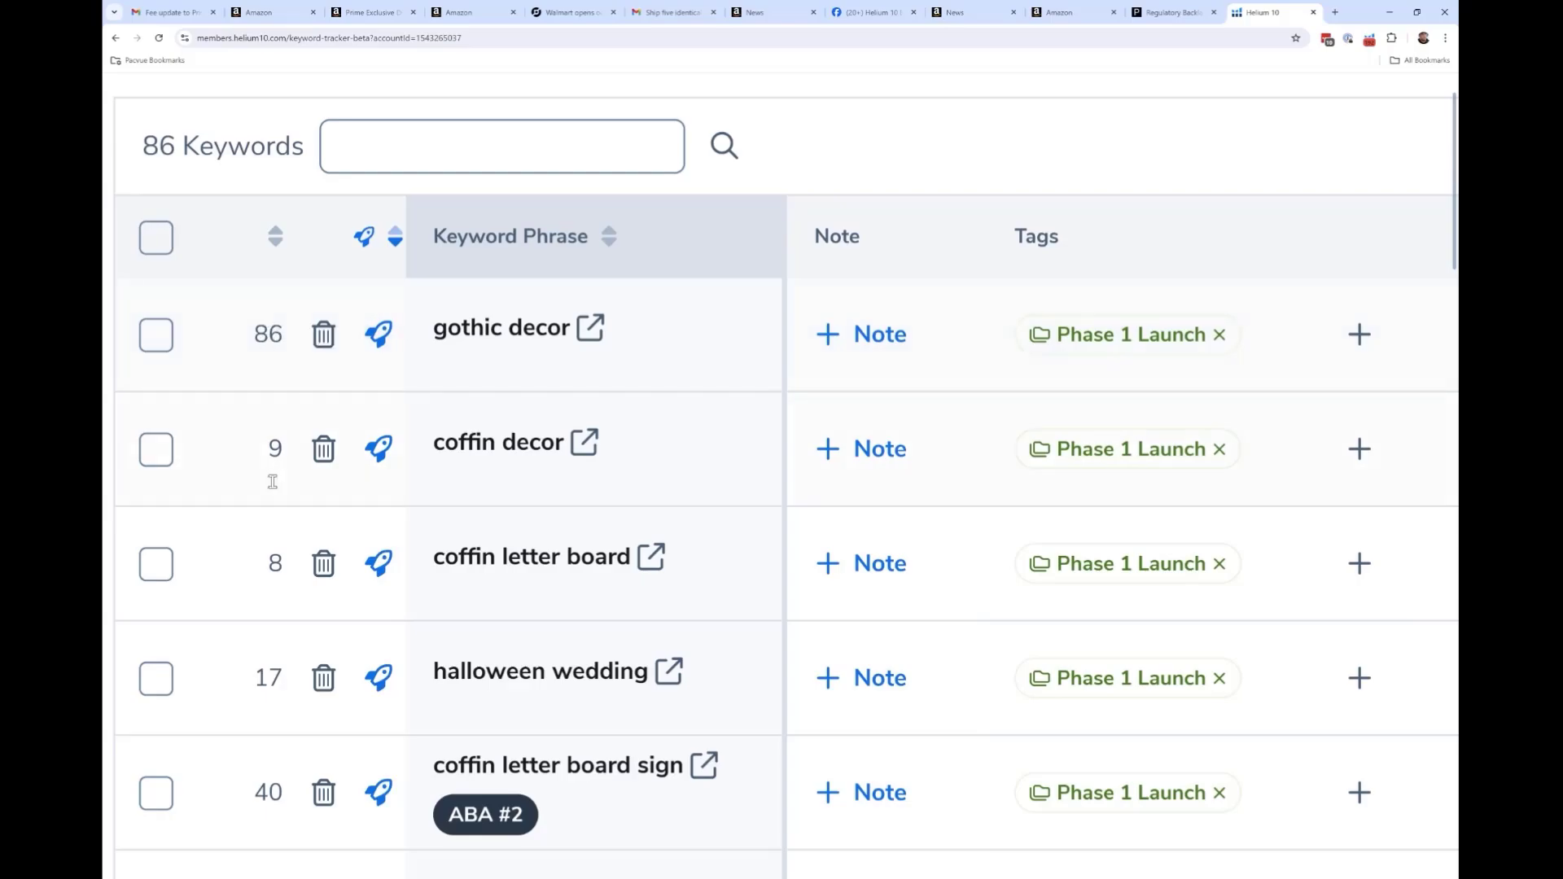
pyautogui.doubleClick(275, 447)
pyautogui.scroll(-5, 642, 485)
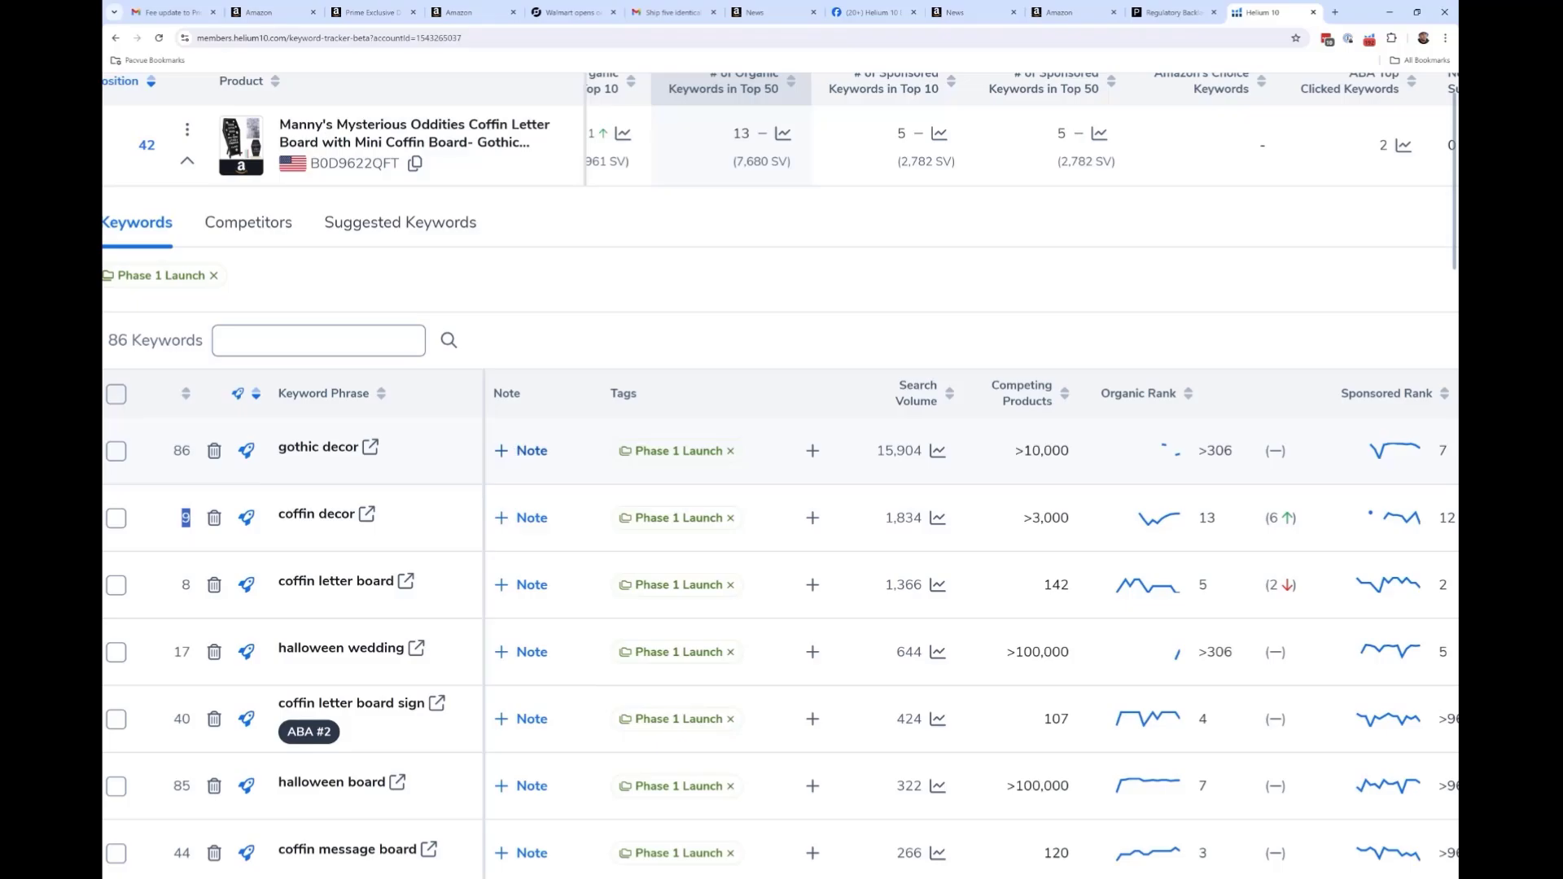
# Examine the Tags column of the keyword table, comparing keywords tagged Phase 1 Launch with untagged ones.
pyautogui.scroll(5, 163, 538)
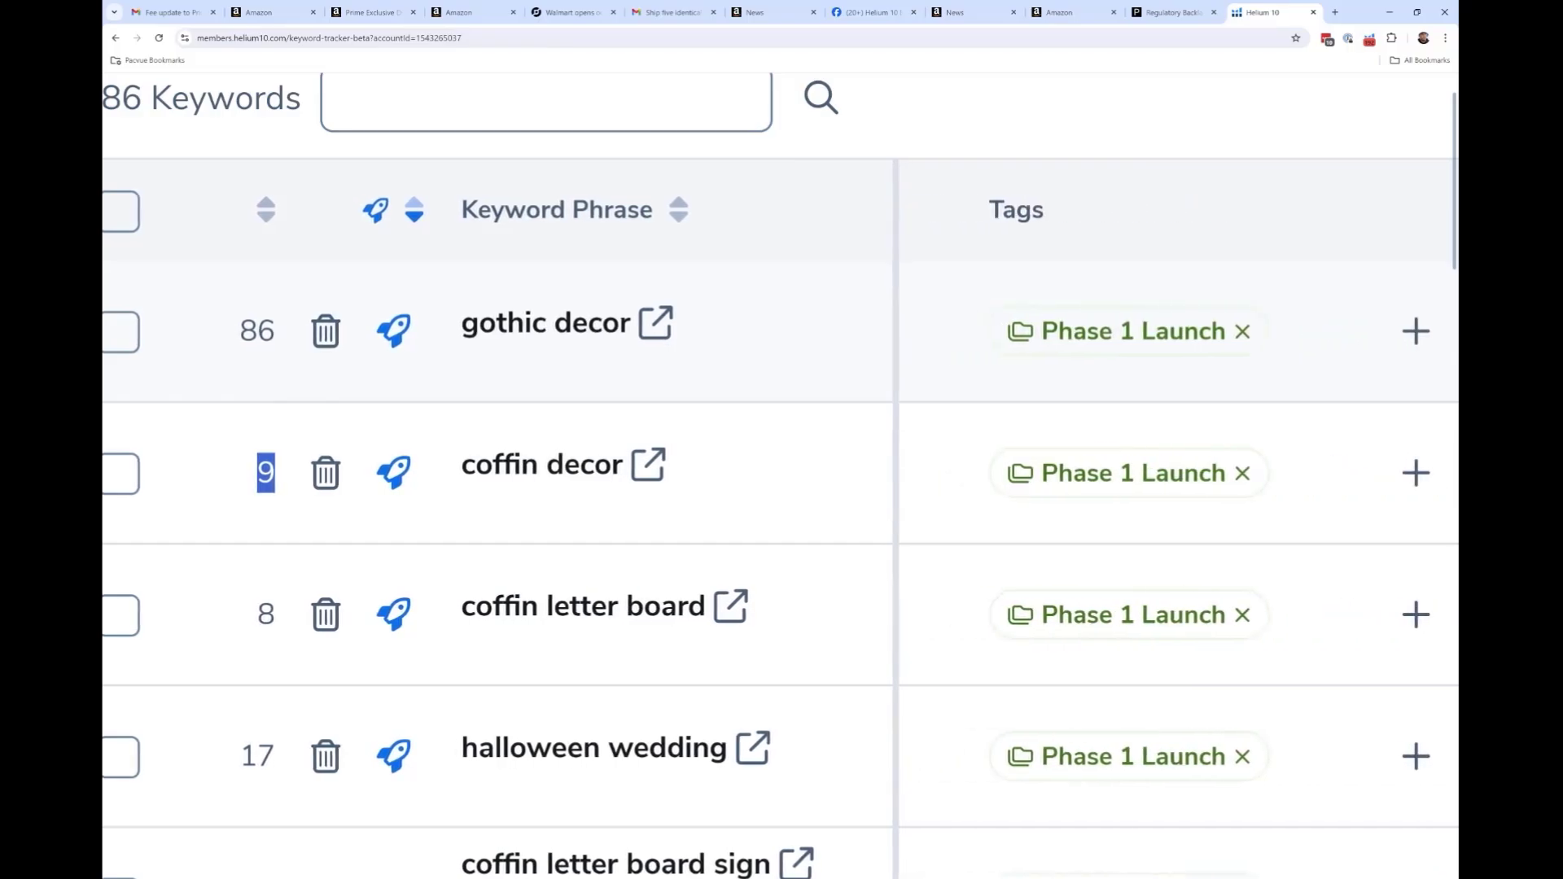
pyautogui.hotkey('ctrl', '-')
pyautogui.hotkey('ctrl', '-')
pyautogui.hotkey('ctrl', '-')
pyautogui.hotkey('ctrl', '-')
pyautogui.hotkey('ctrl', '-')
pyautogui.hotkey('ctrl', '-')
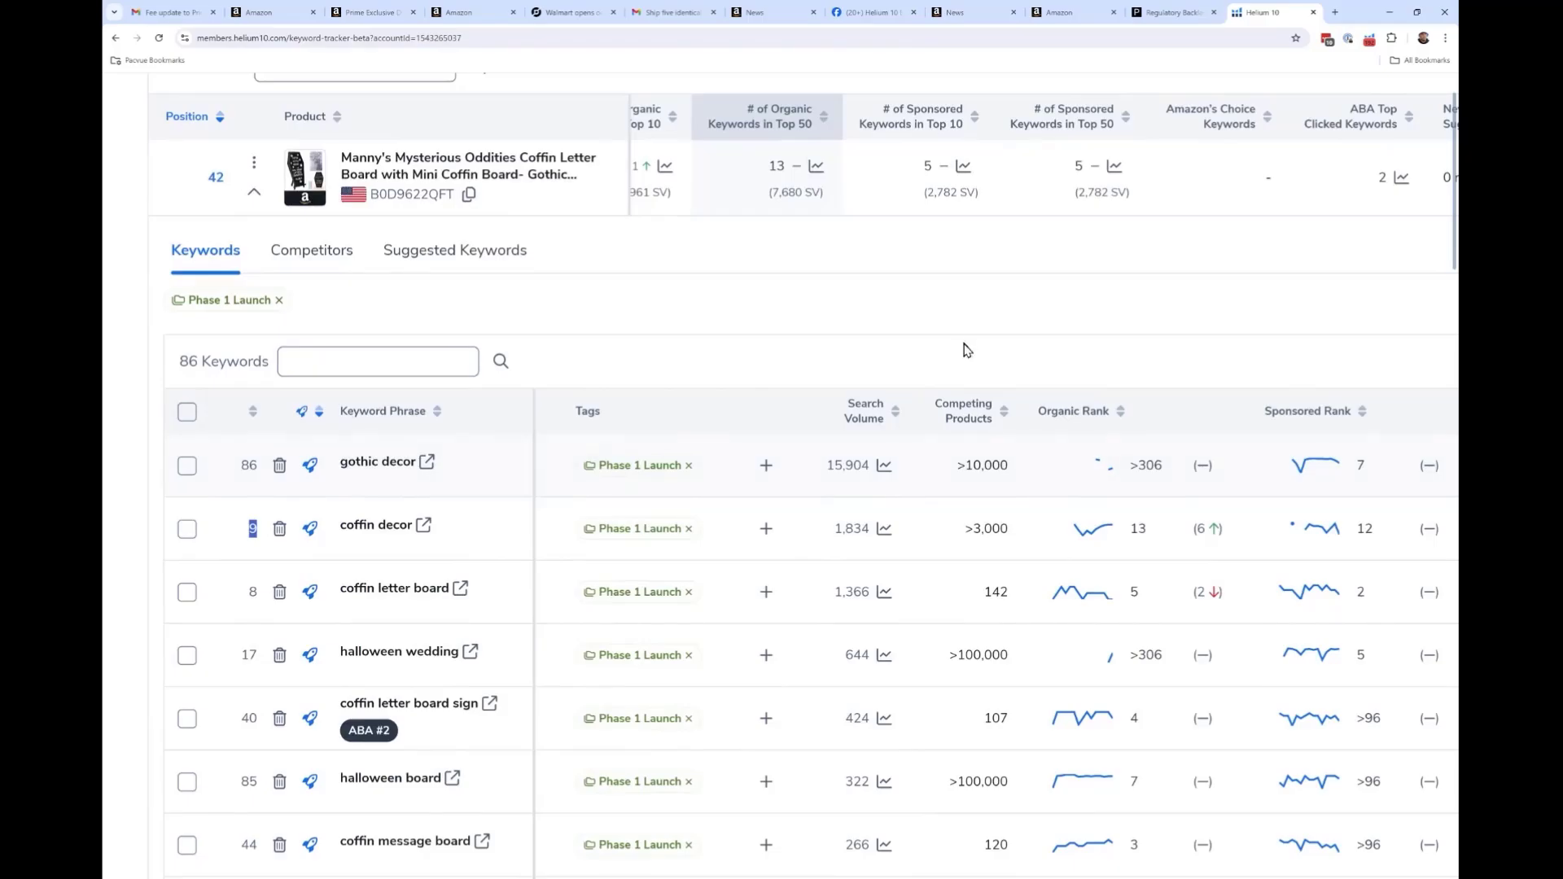
pyautogui.scroll(-2, 658, 546)
pyautogui.scroll(3, 372, 334)
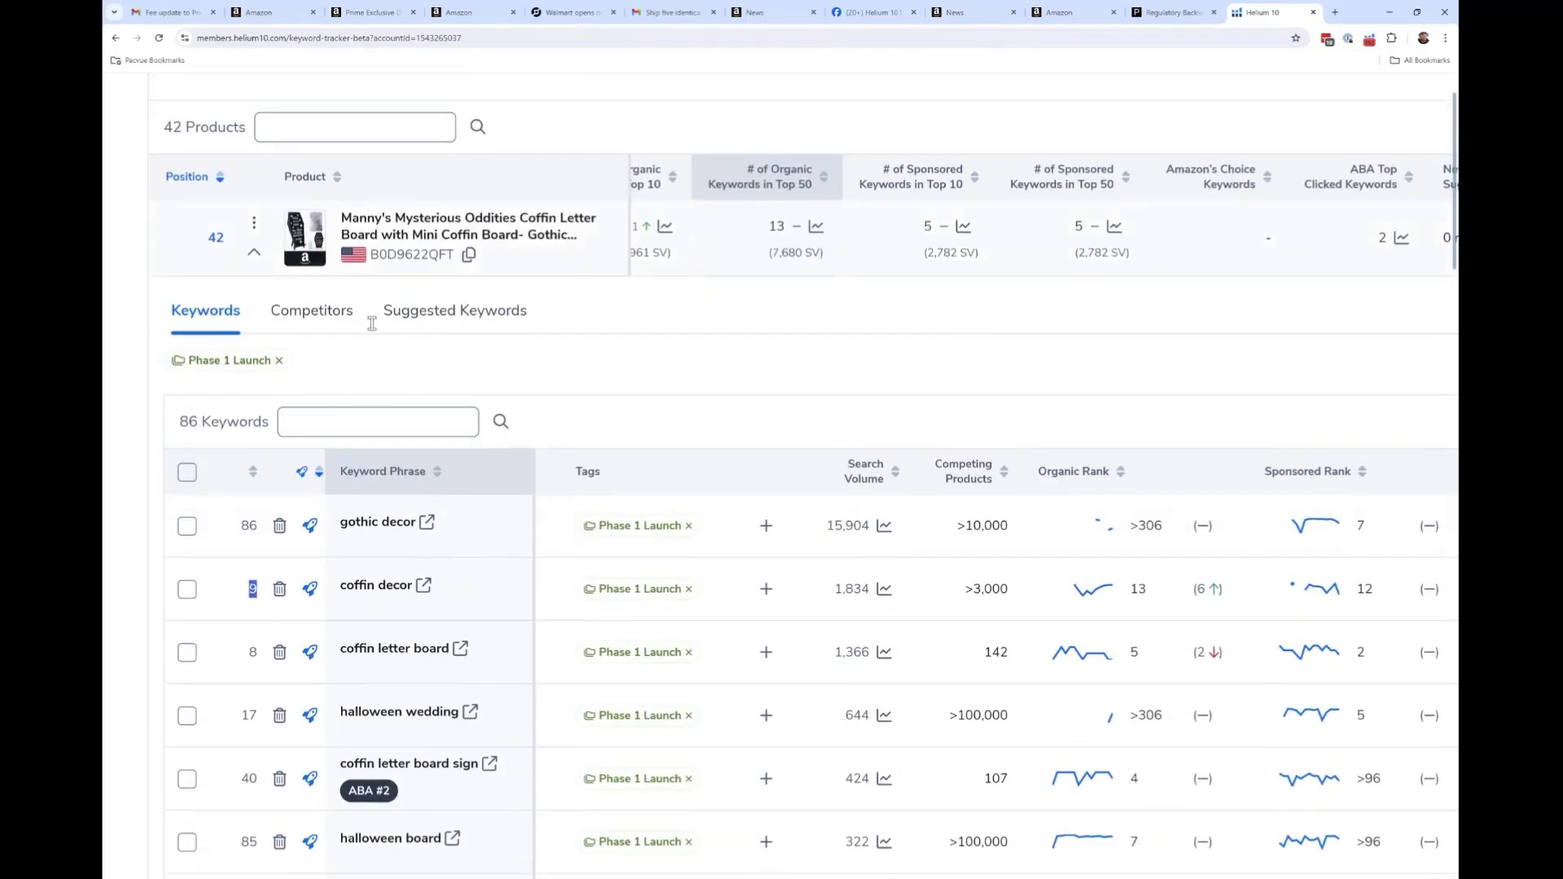
pyautogui.scroll(-2, 371, 323)
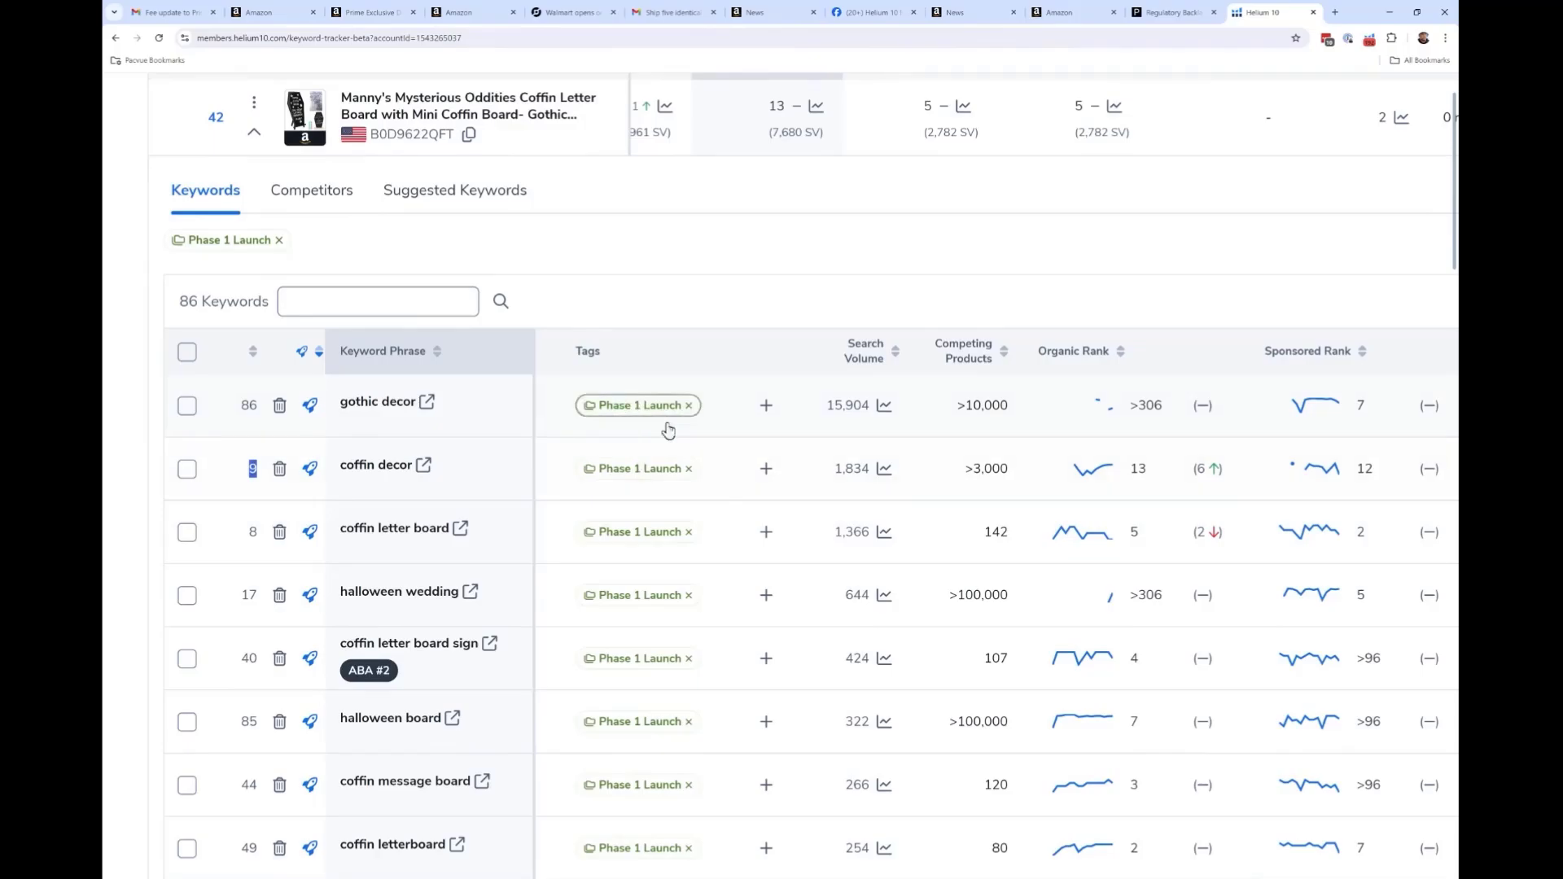
pyautogui.scroll(-1, 643, 407)
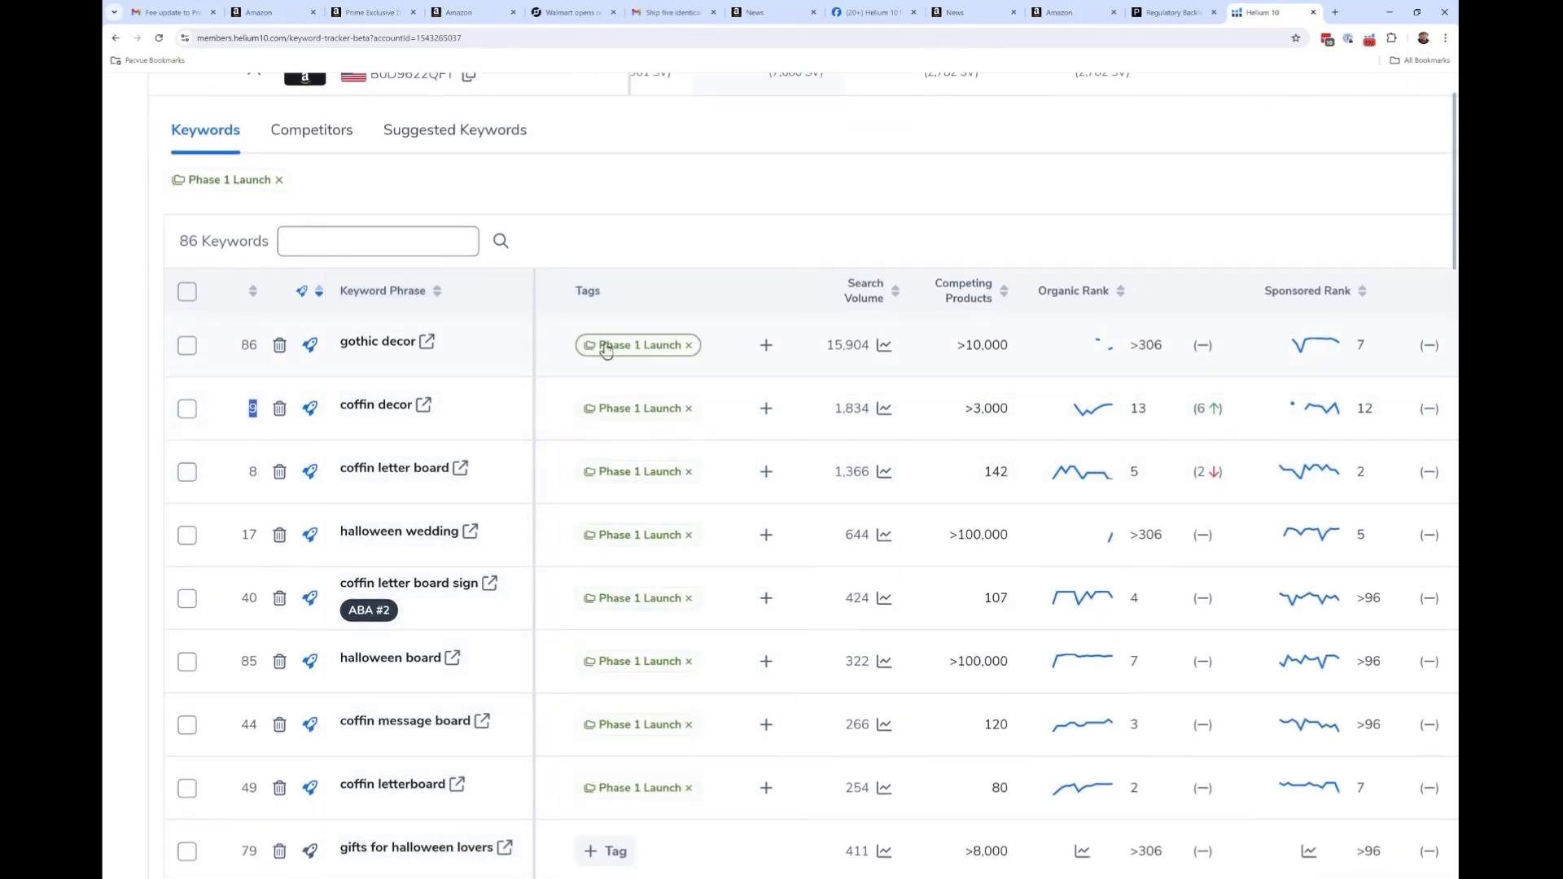
pyautogui.scroll(-2, 637, 413)
pyautogui.scroll(-2, 618, 554)
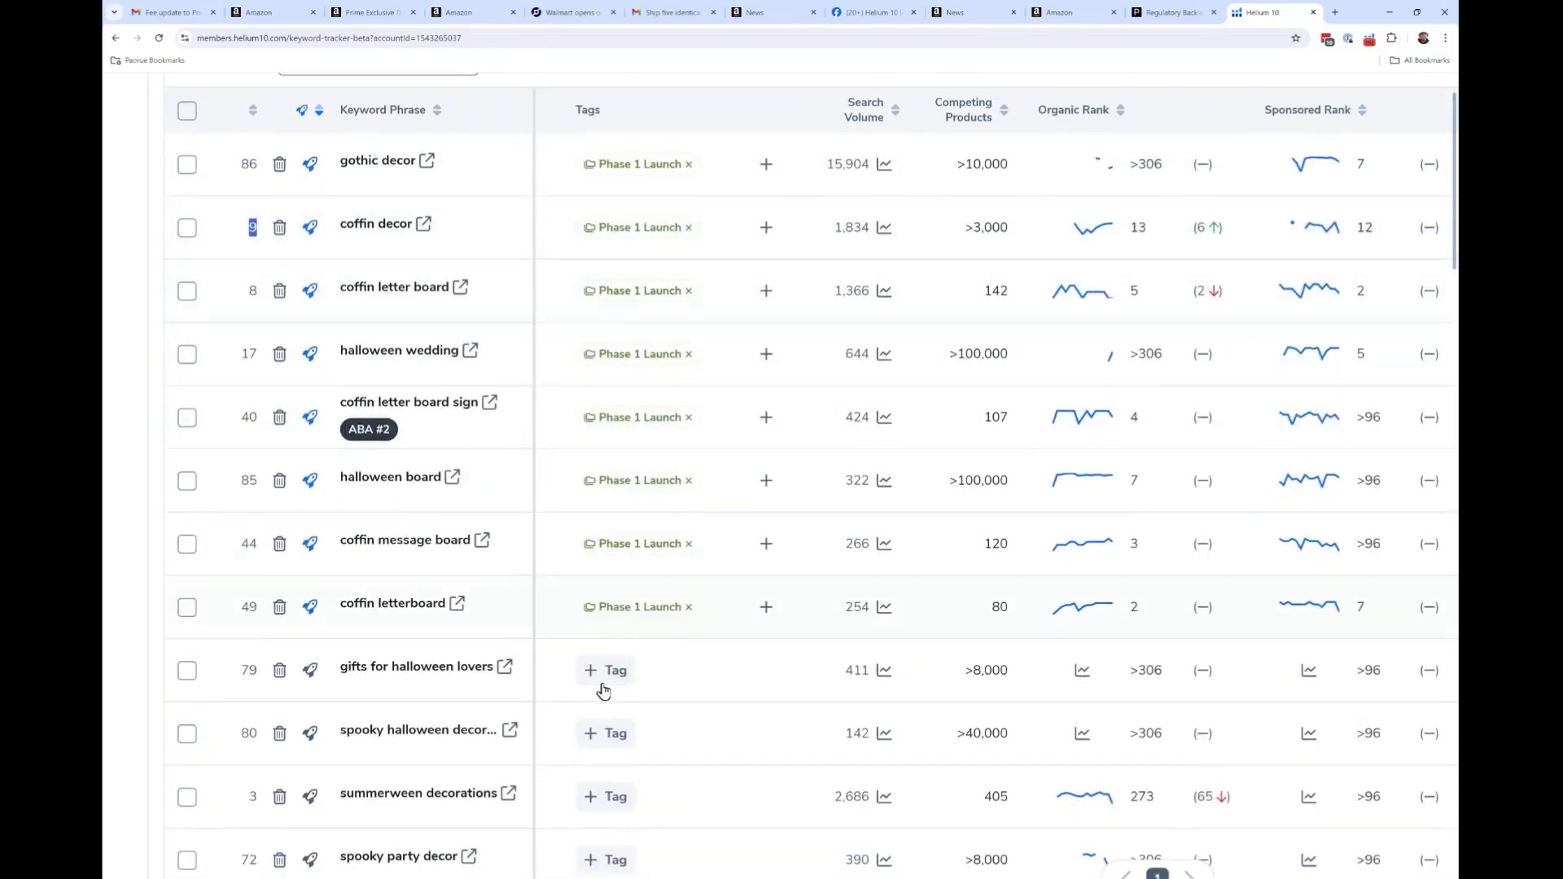
pyautogui.scroll(3, 661, 383)
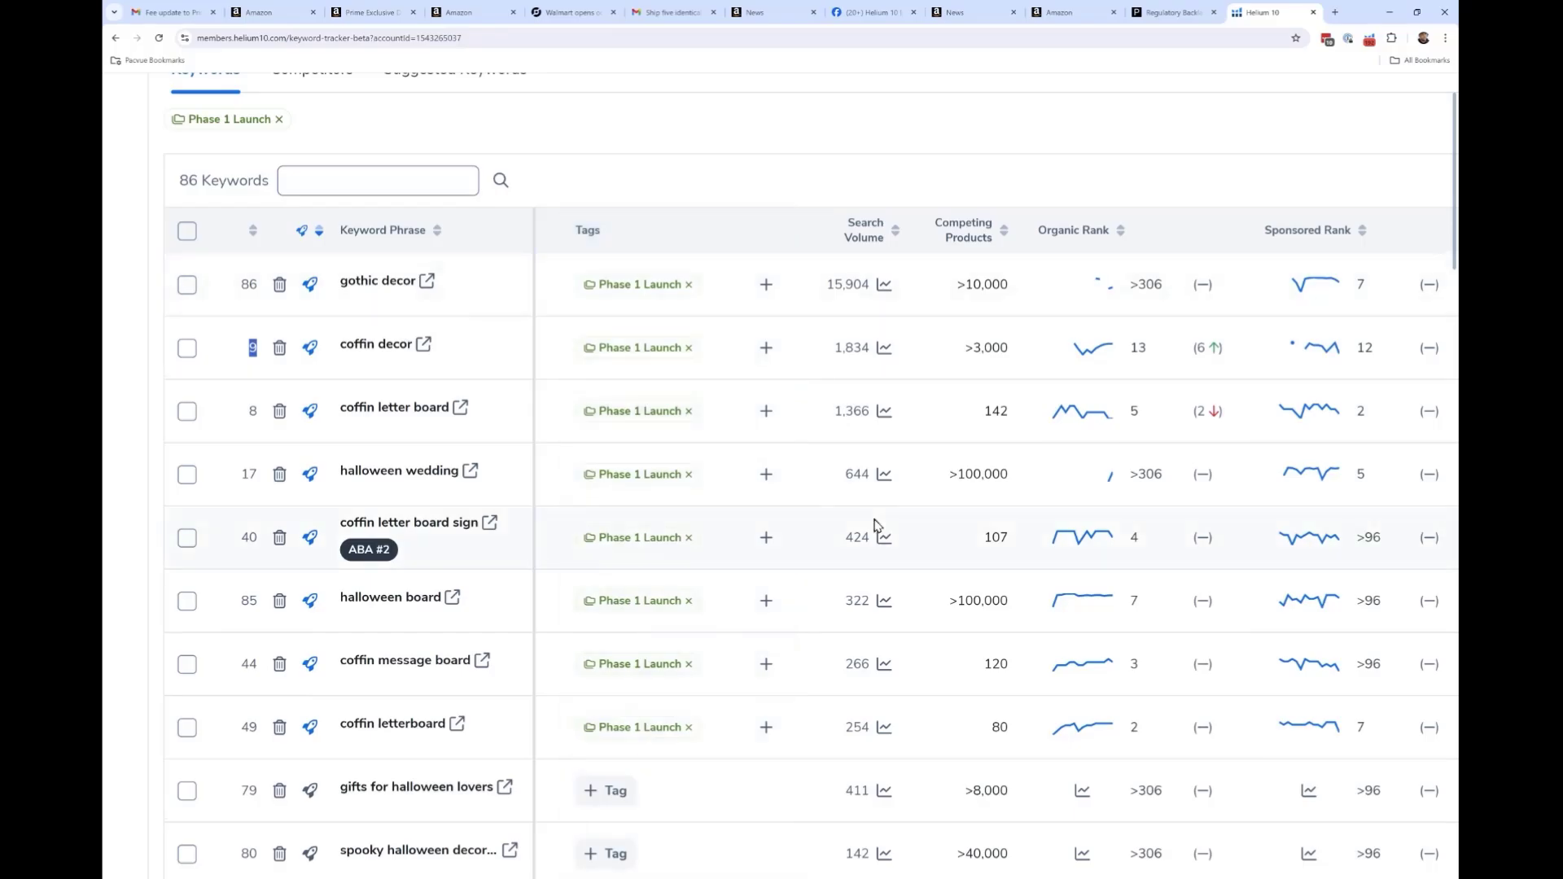
# Open the sponsored rank history of "gothic decor", zoom the chart to about August 6 to 14, and close it.
pyautogui.scroll(-1, 875, 521)
pyautogui.hscroll(1, 847, 240)
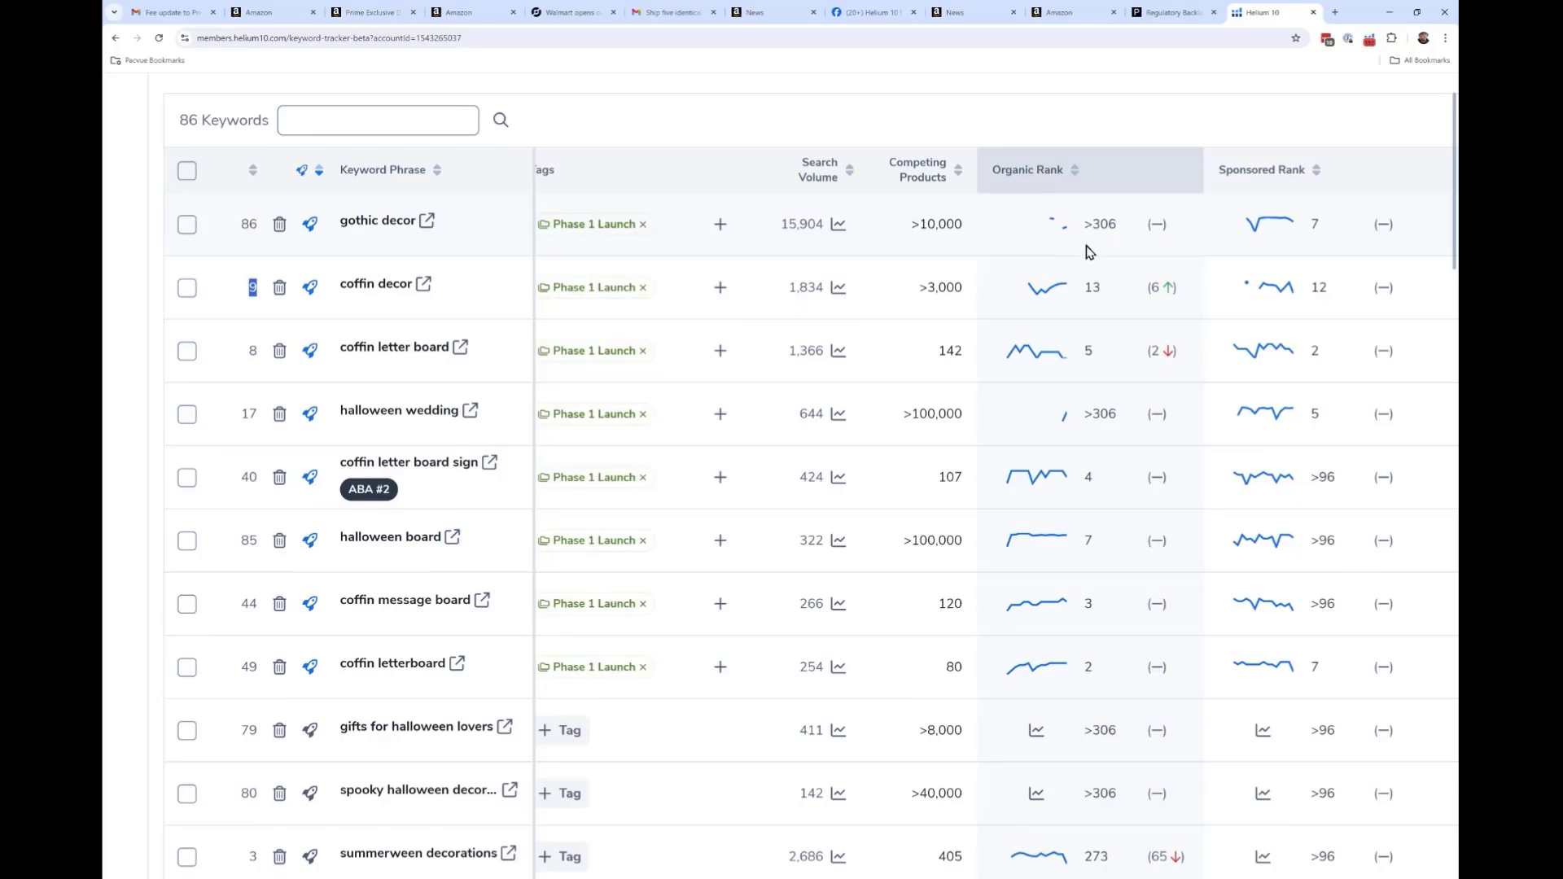
pyautogui.scroll(-4, 1092, 215)
pyautogui.scroll(4, 1092, 215)
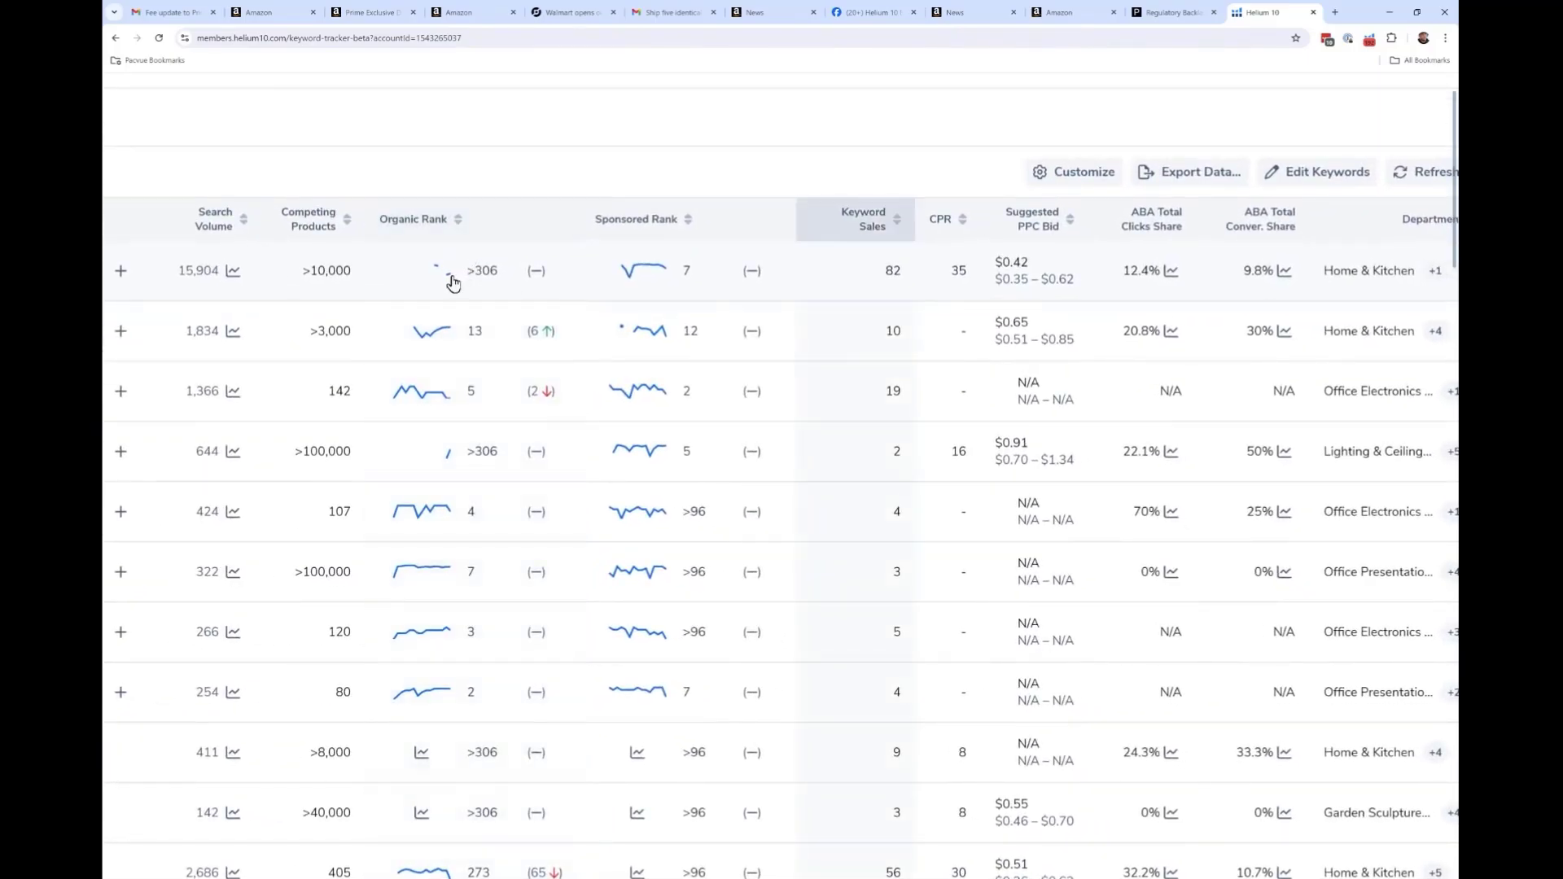
pyautogui.click(642, 279)
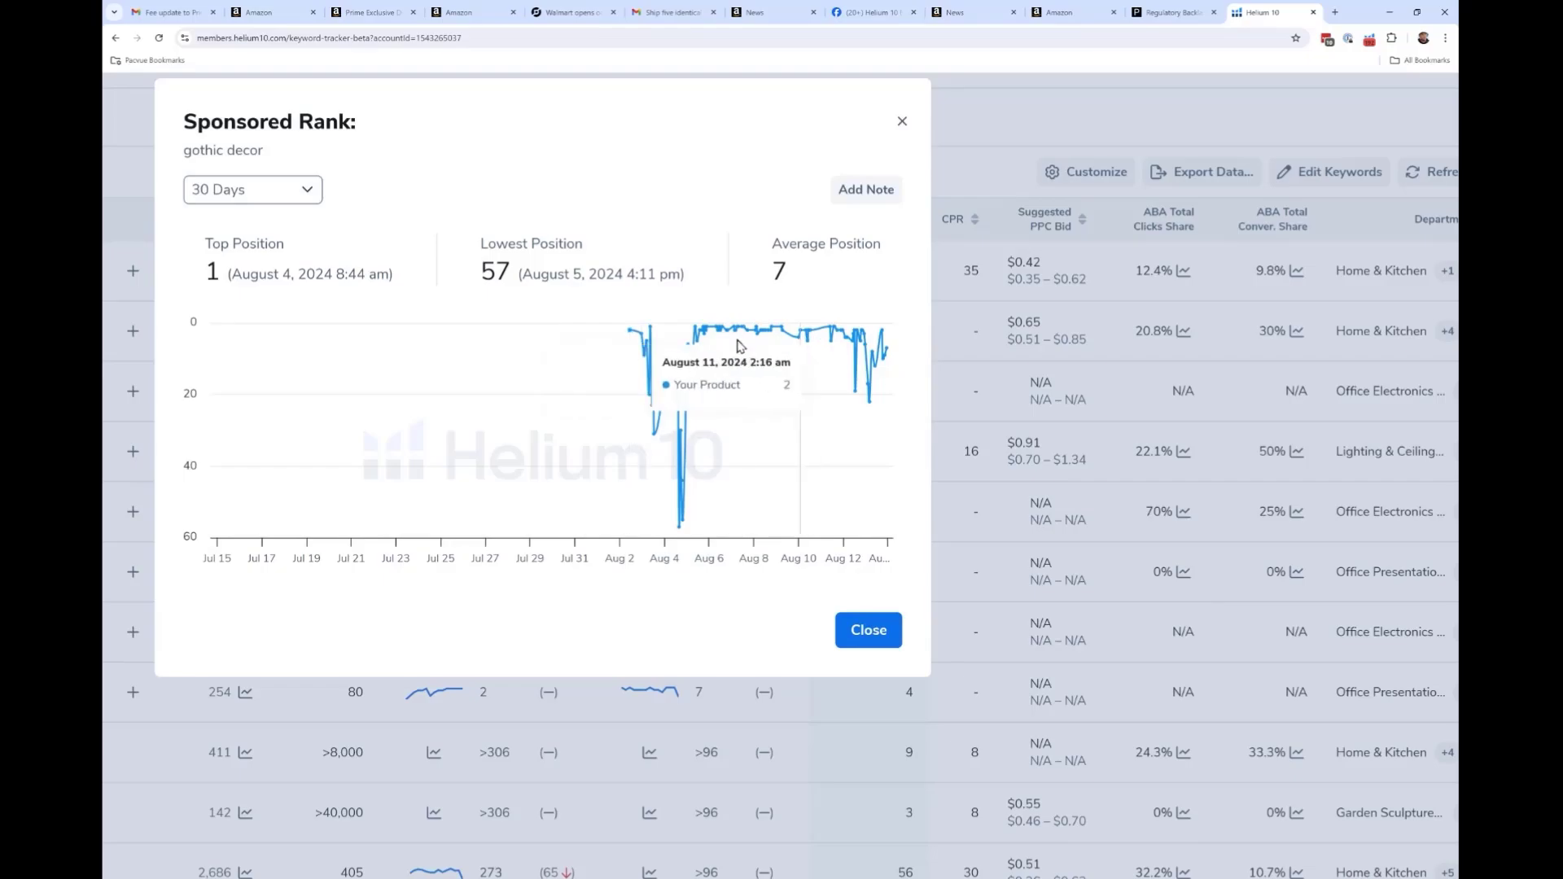
pyautogui.moveTo(707, 346); pyautogui.dragTo(908, 334)
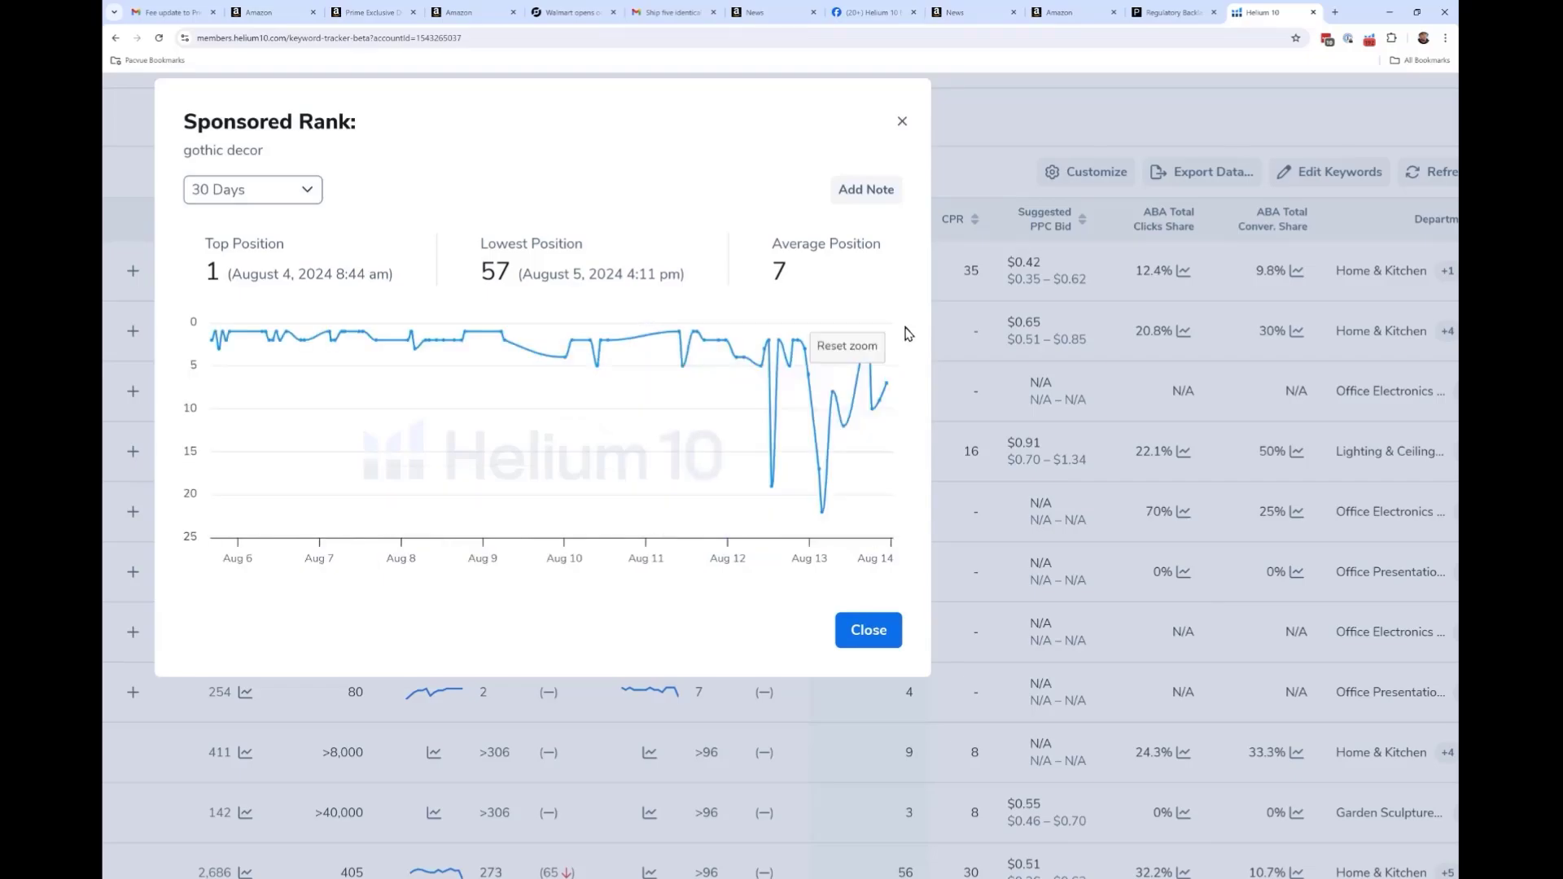
pyautogui.click(901, 120)
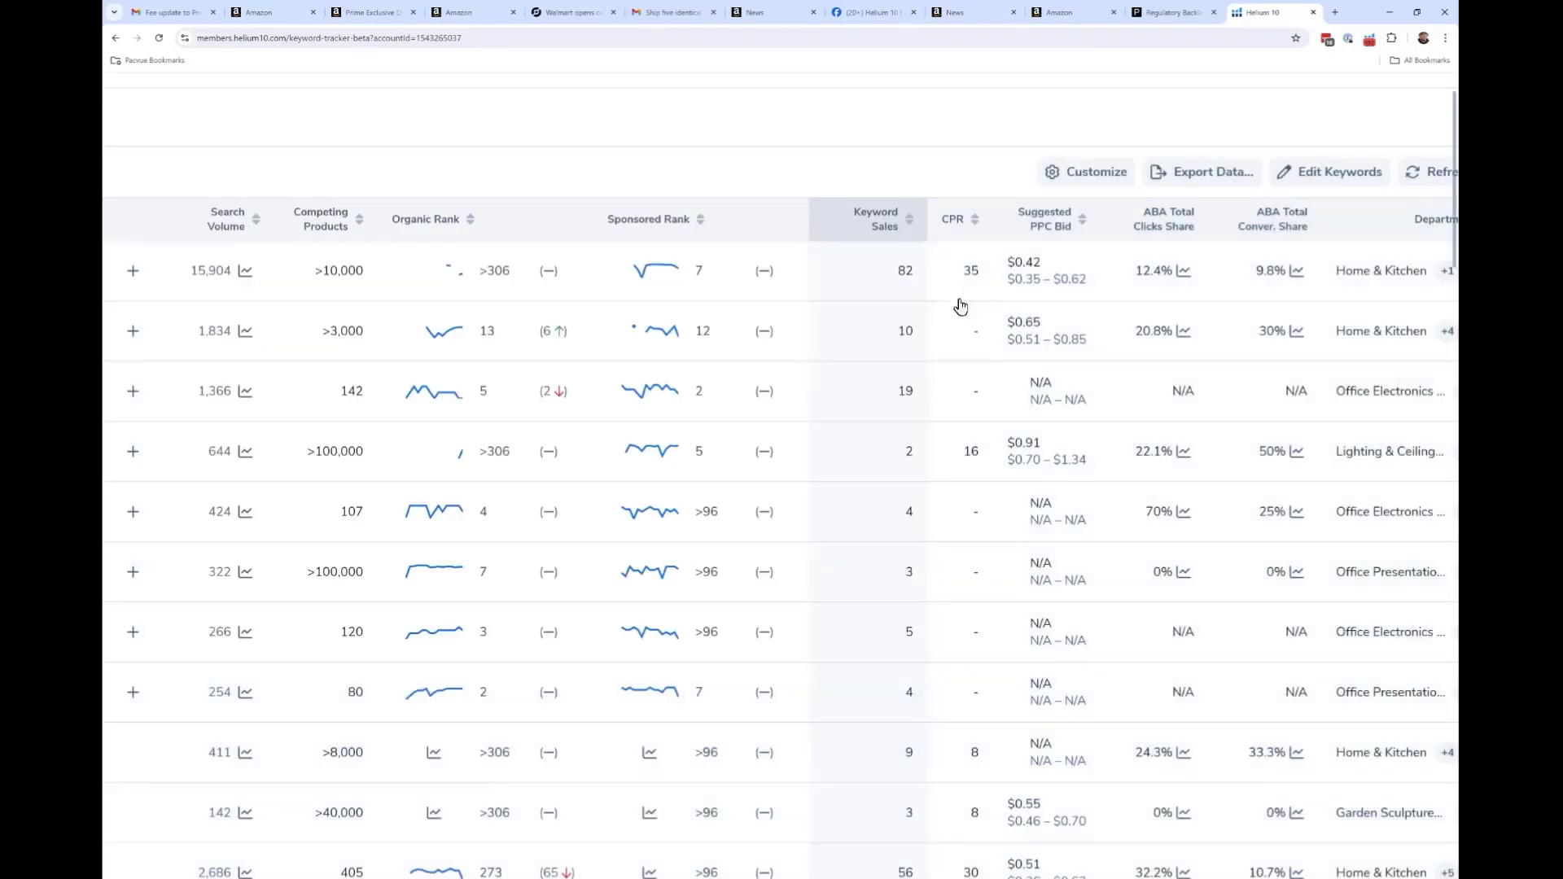
# Examine the Keyword Sales and CPR columns of the keyword table, starting with the "gothic decor" row.
pyautogui.scroll(-5, 933, 425)
pyautogui.scroll(5, 933, 424)
pyautogui.hotkey('ctrl', '+')
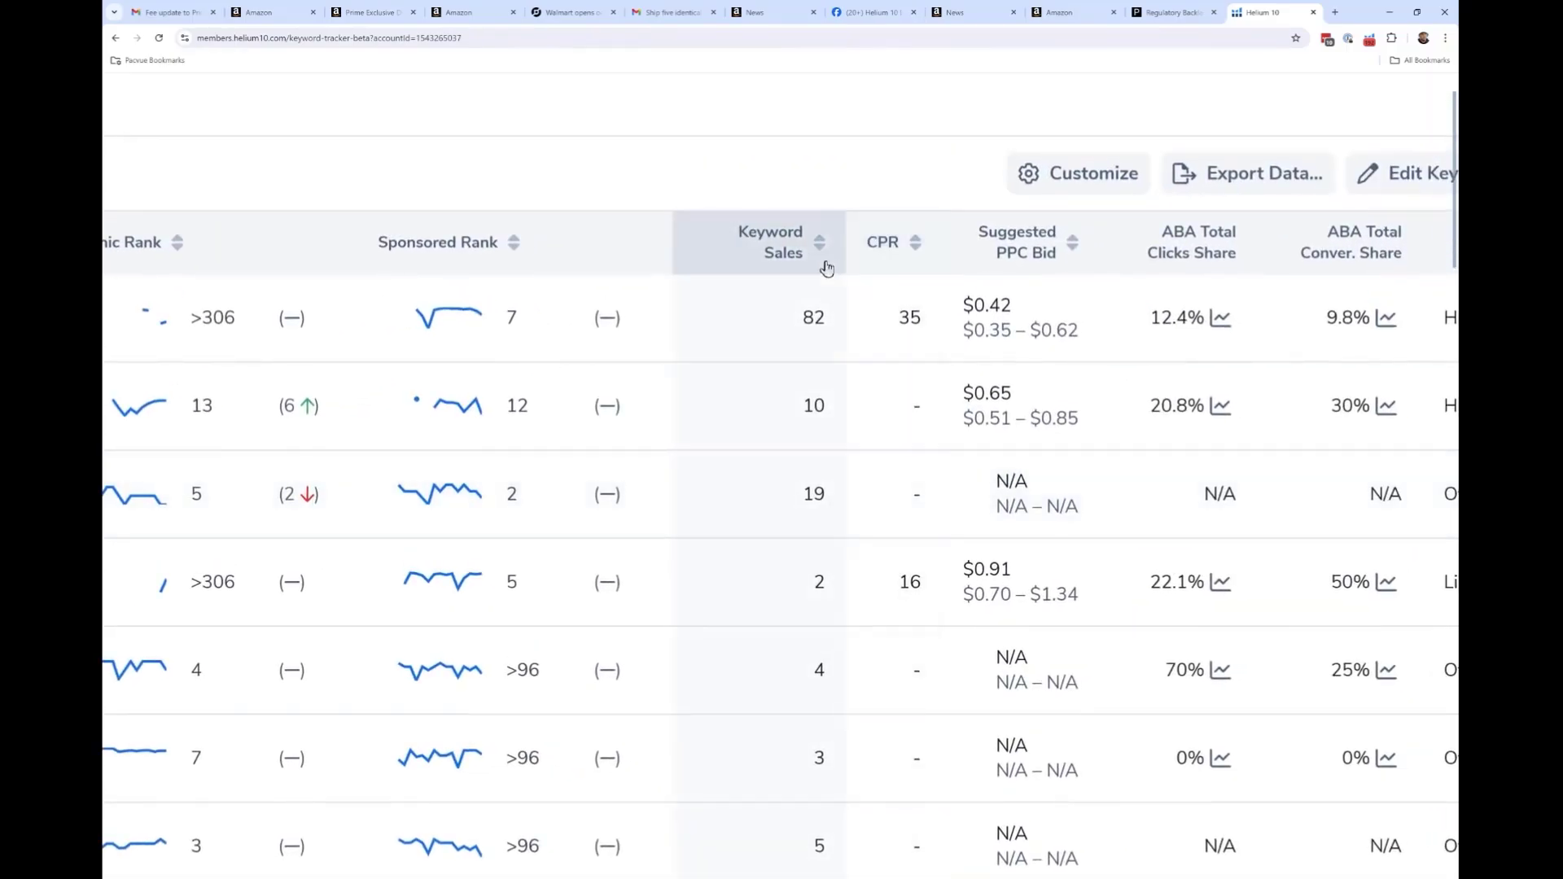
pyautogui.moveTo(782, 262)
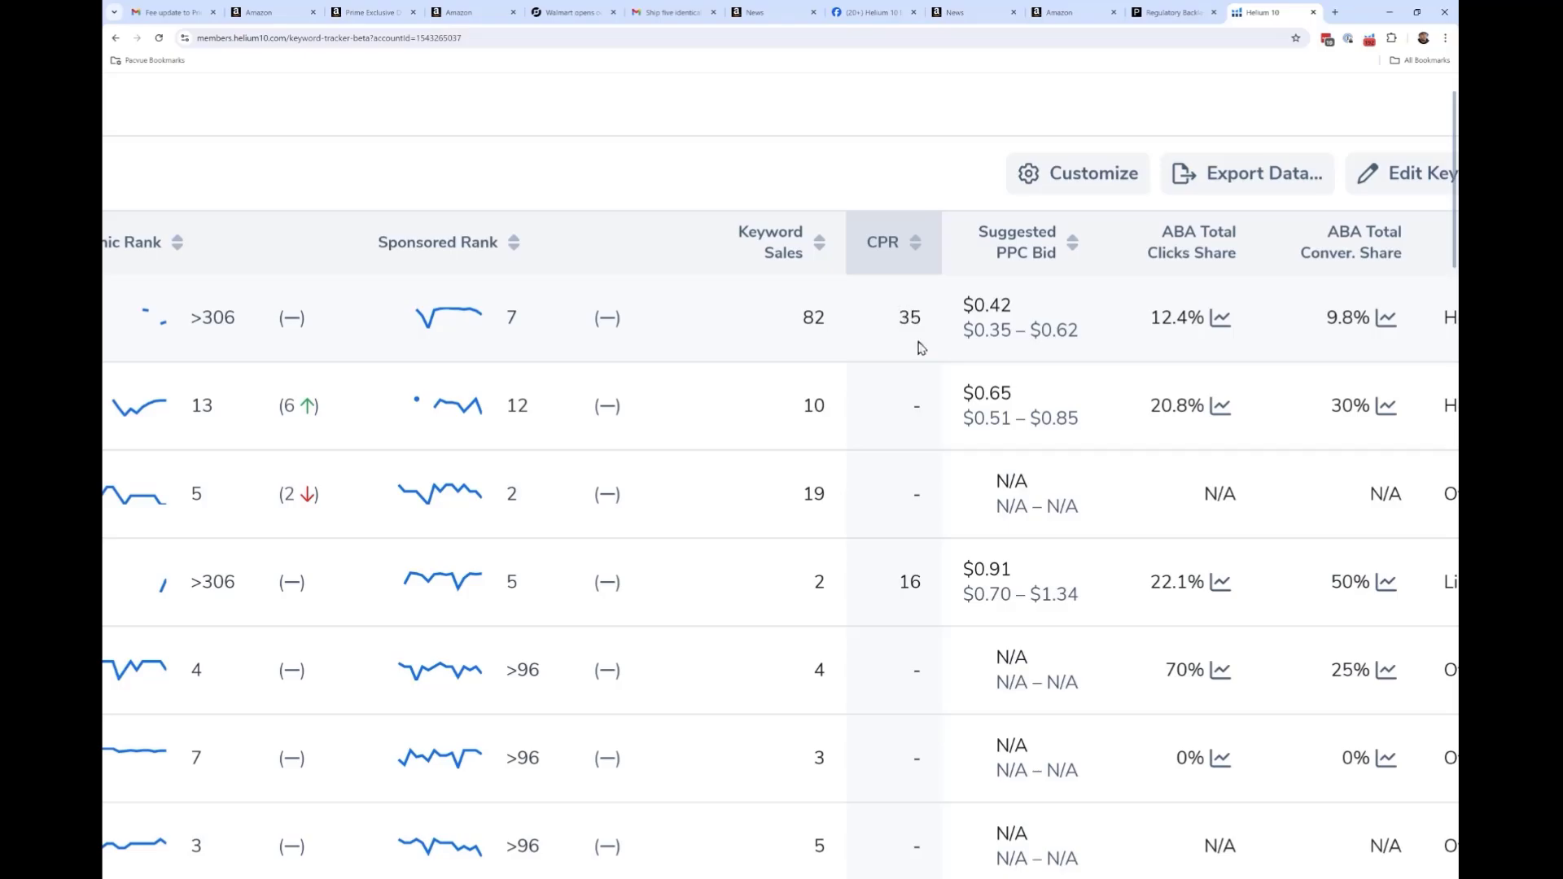
# Examine the Suggested PPC Bid, ABA Total Clicks Share, ABA Total Conversion Share and Departments columns for the tracked keywords.
pyautogui.scroll(2, 1011, 405)
pyautogui.scroll(3, 781, 475)
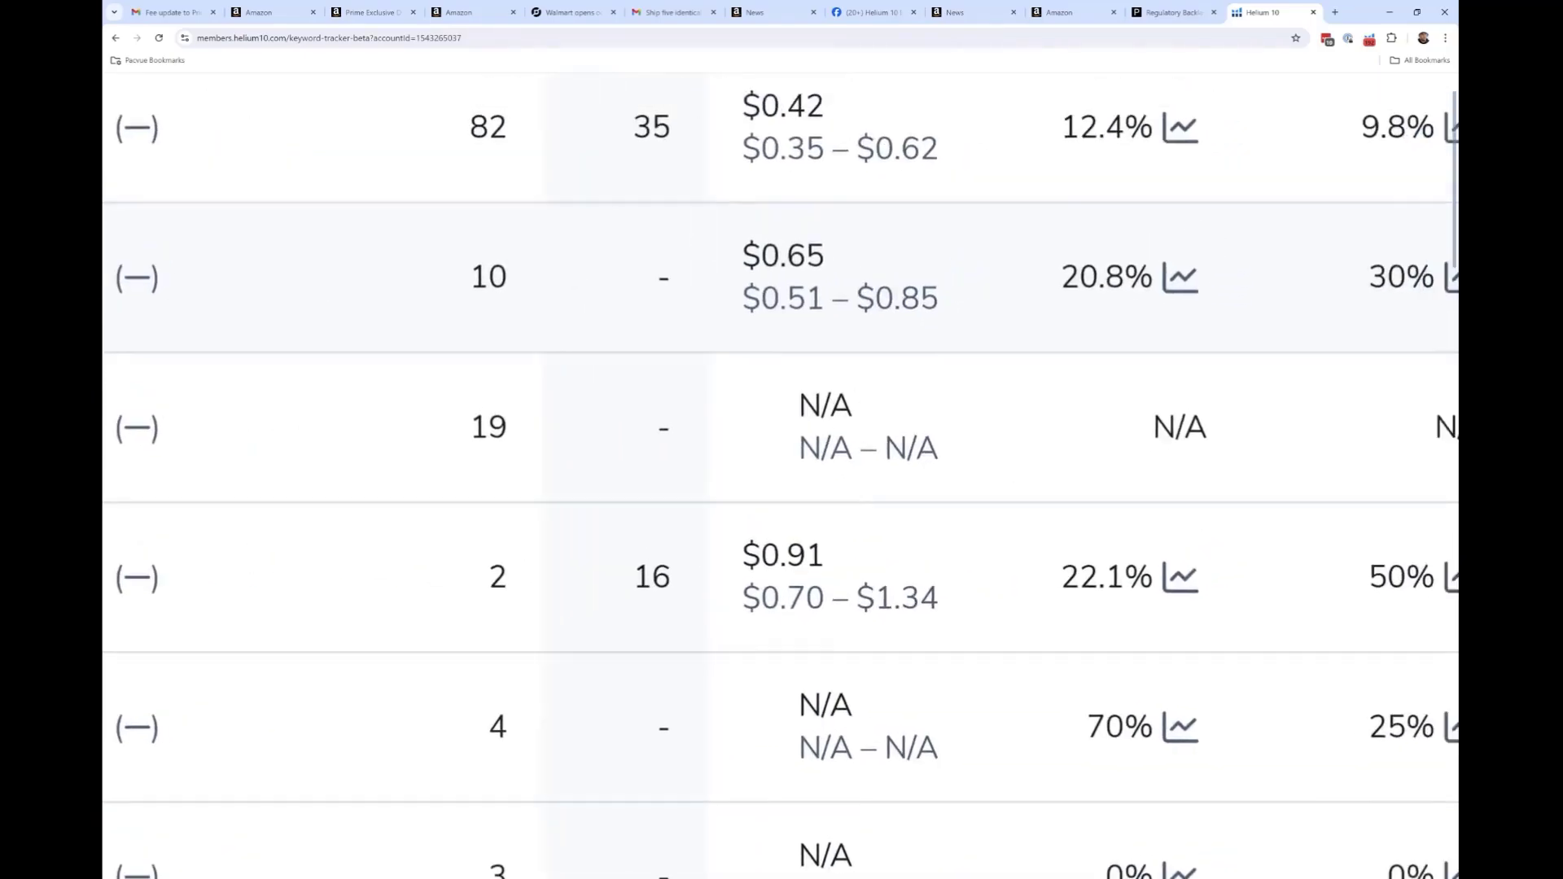
pyautogui.scroll(-2, 781, 475)
pyautogui.scroll(2, 781, 476)
pyautogui.hscroll(1, 780, 476)
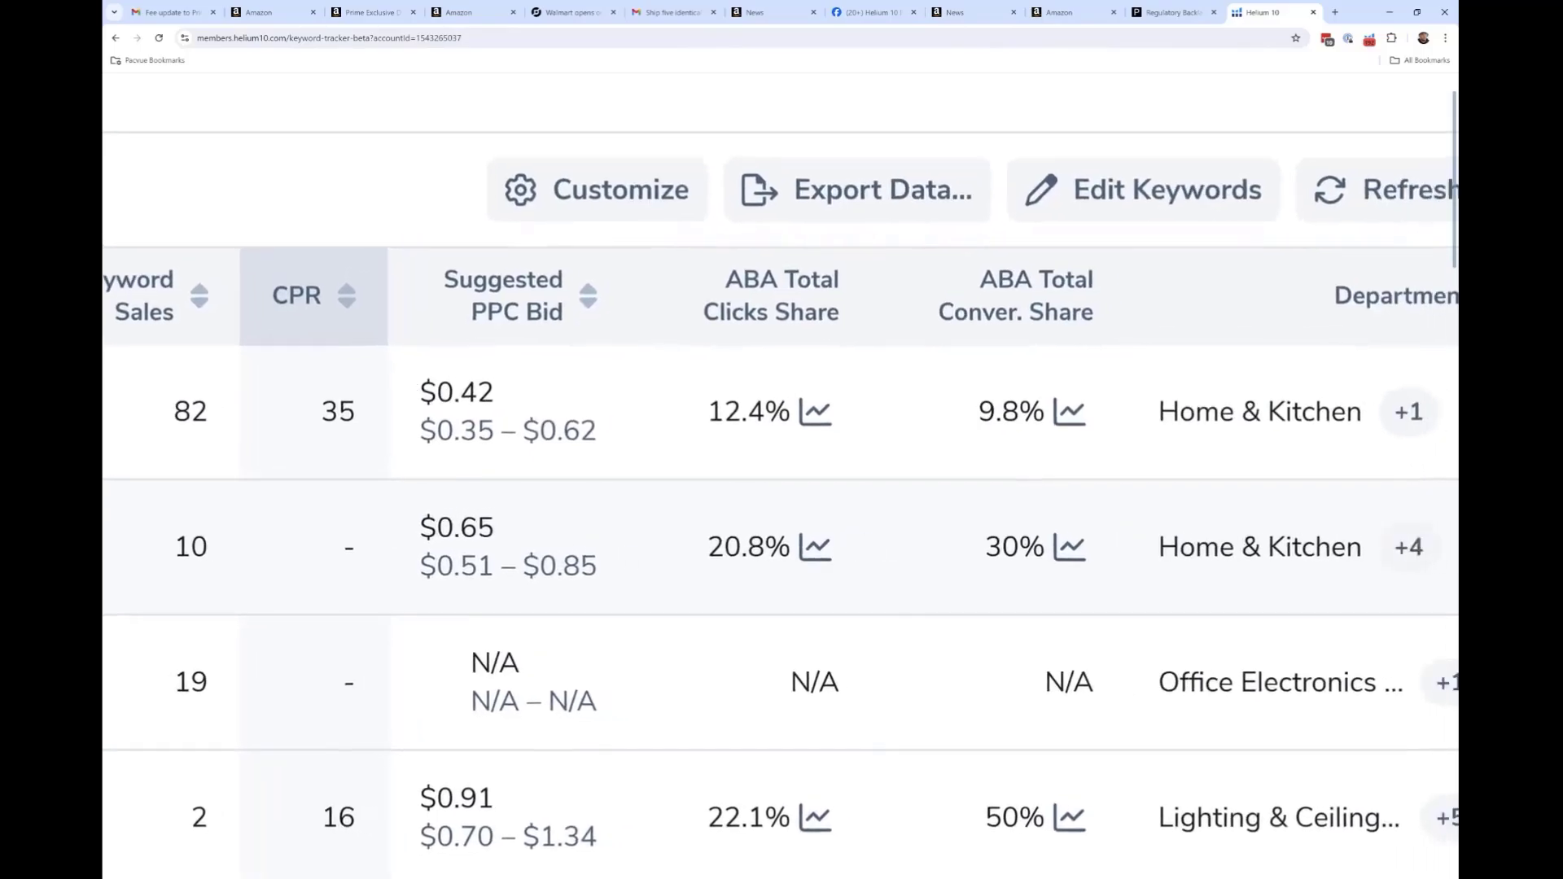
pyautogui.scroll(-2, 781, 475)
pyautogui.hscroll(1, 781, 475)
pyautogui.scroll(1, 780, 475)
pyautogui.scroll(1, 832, 691)
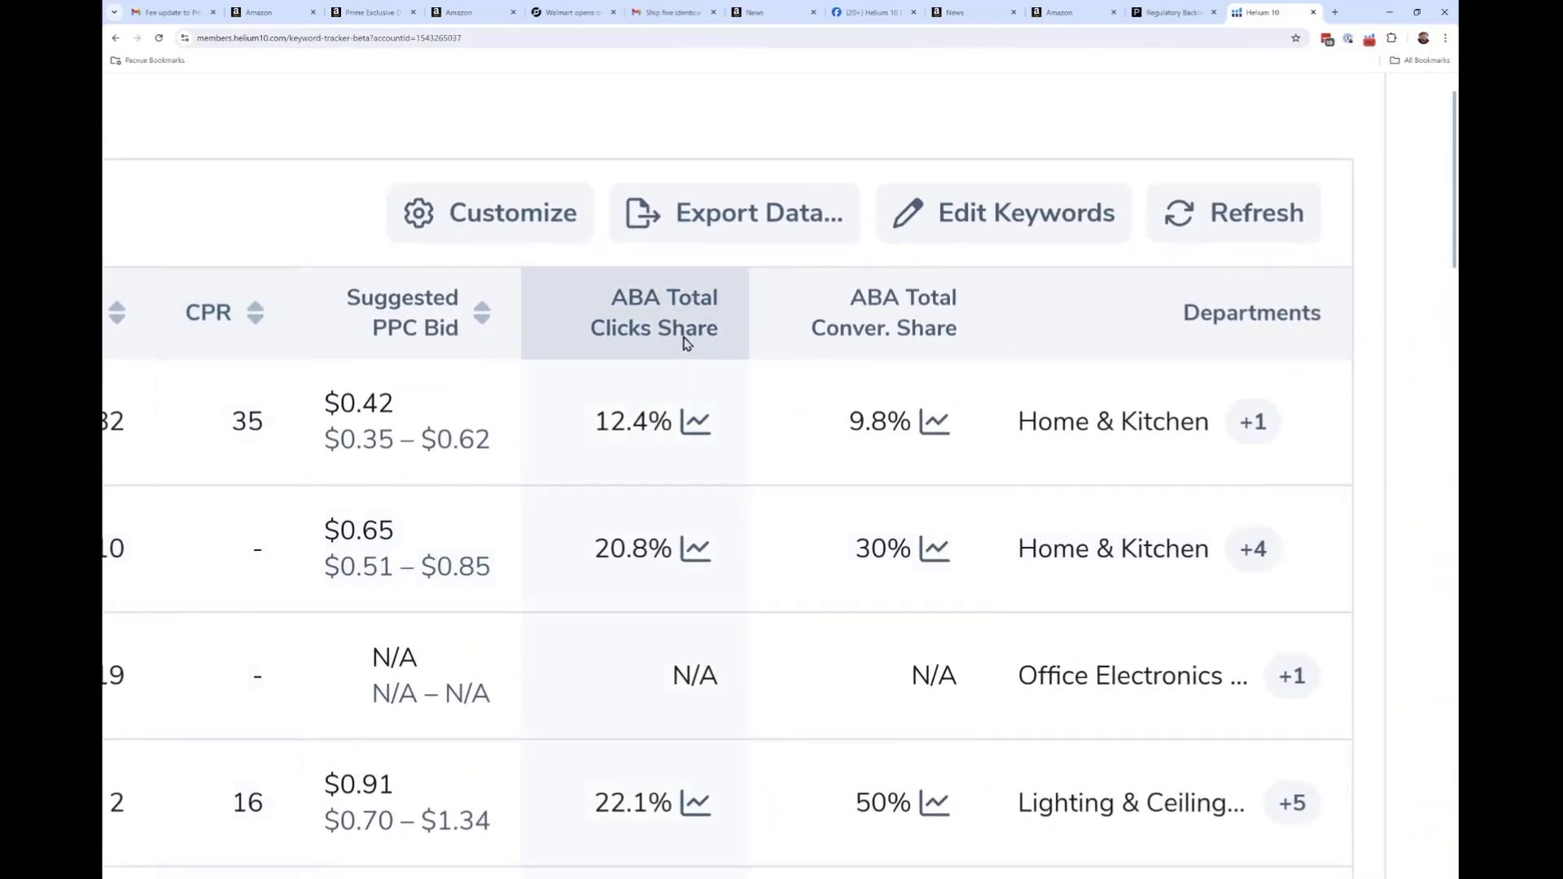
pyautogui.moveTo(930, 332)
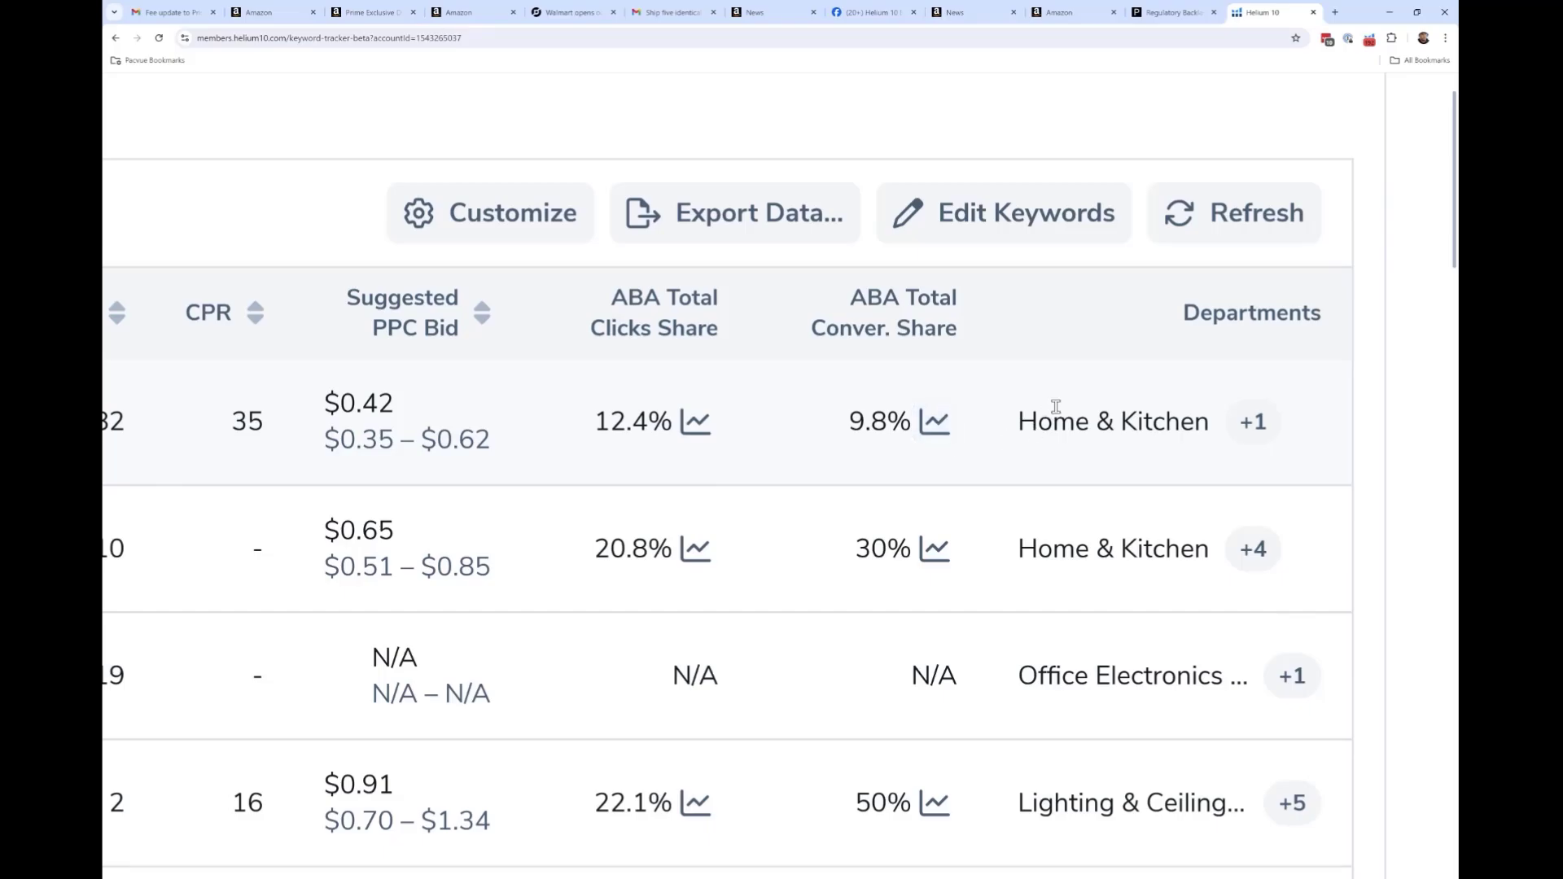
pyautogui.scroll(3, 1056, 407)
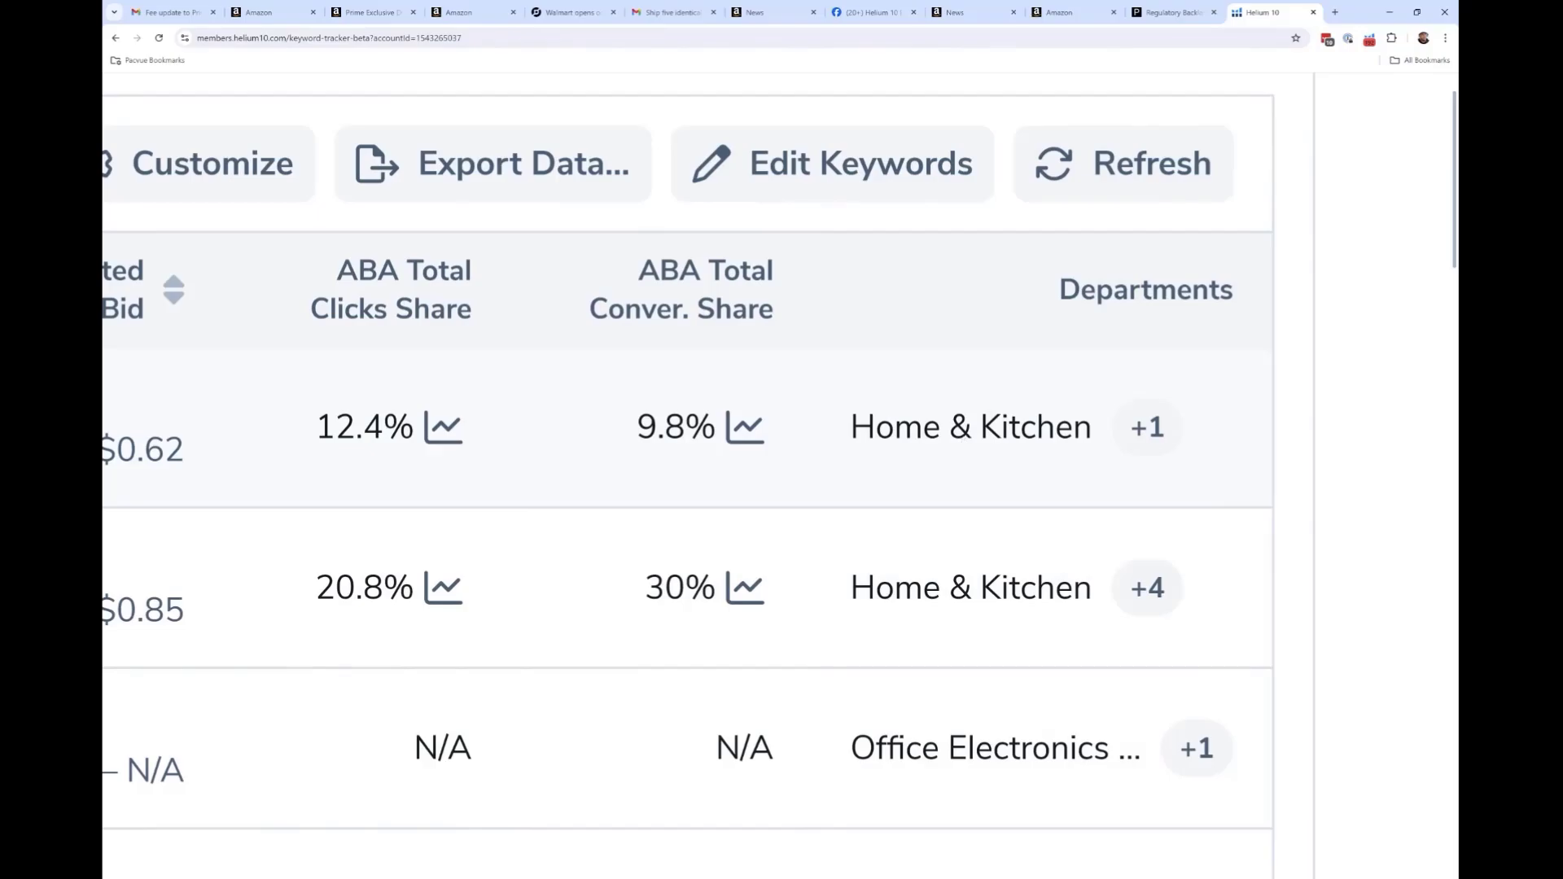
pyautogui.scroll(-5, 925, 359)
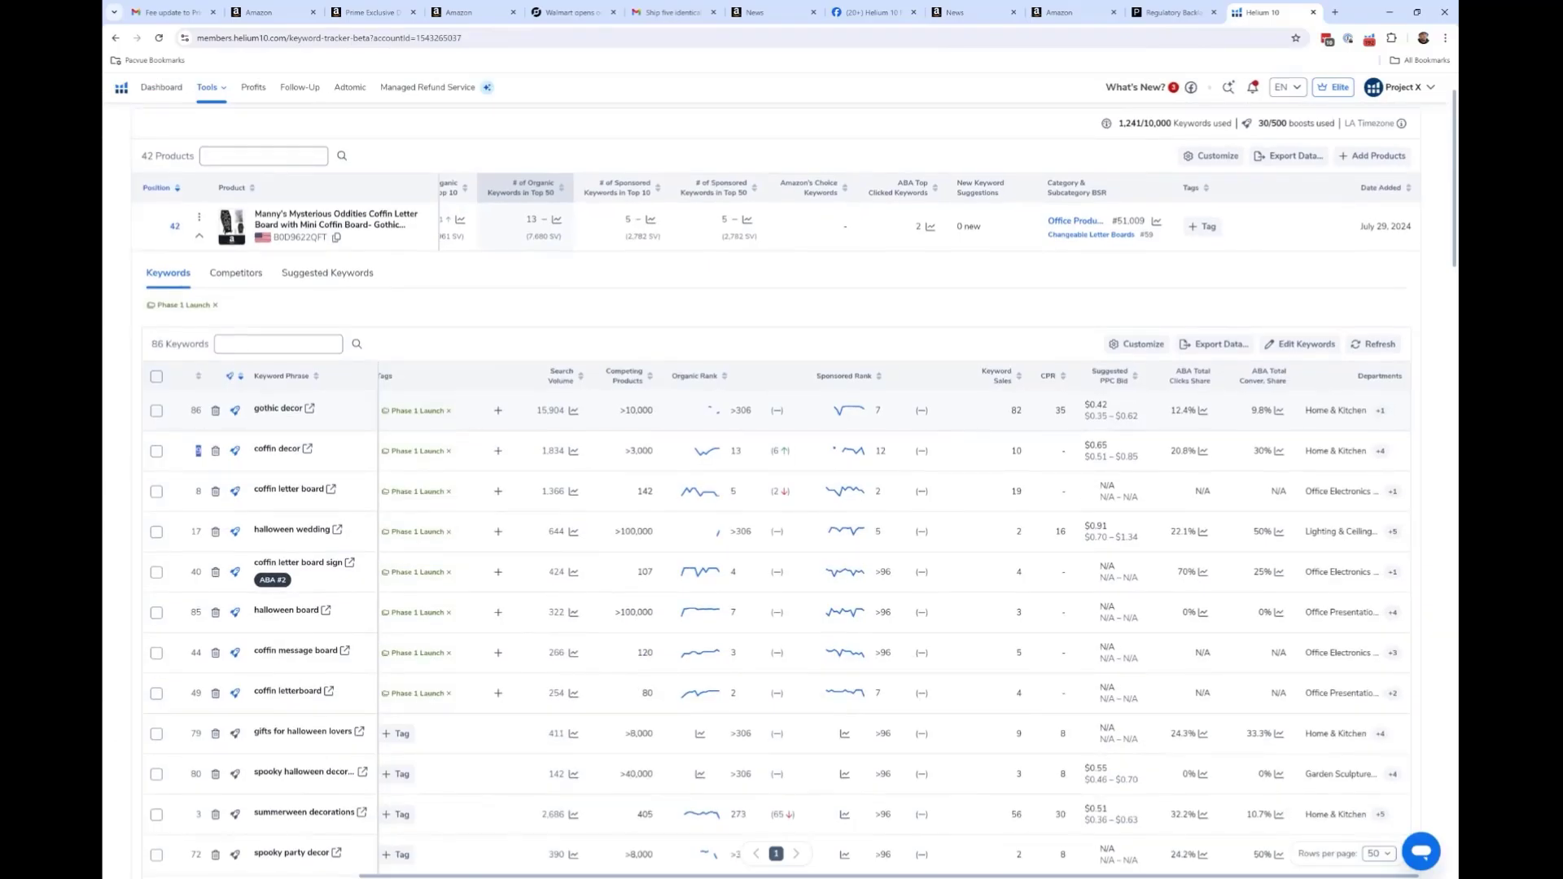
# Open the Amazon page linked from the keyword "gothic decor" and switch to it for a look.
pyautogui.click(312, 410)
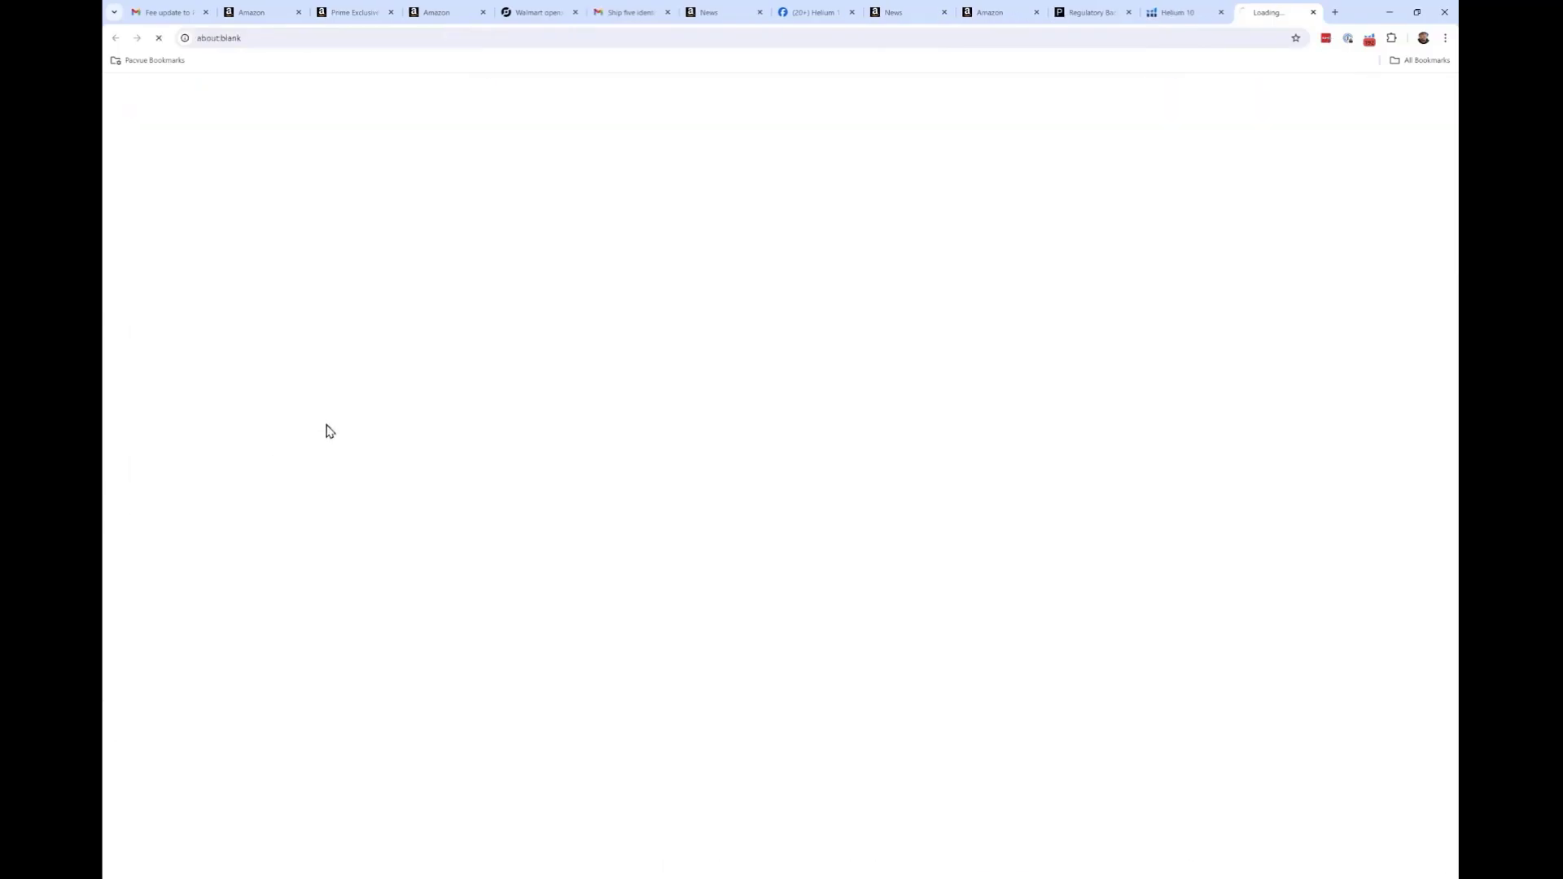
pyautogui.click(1182, 14)
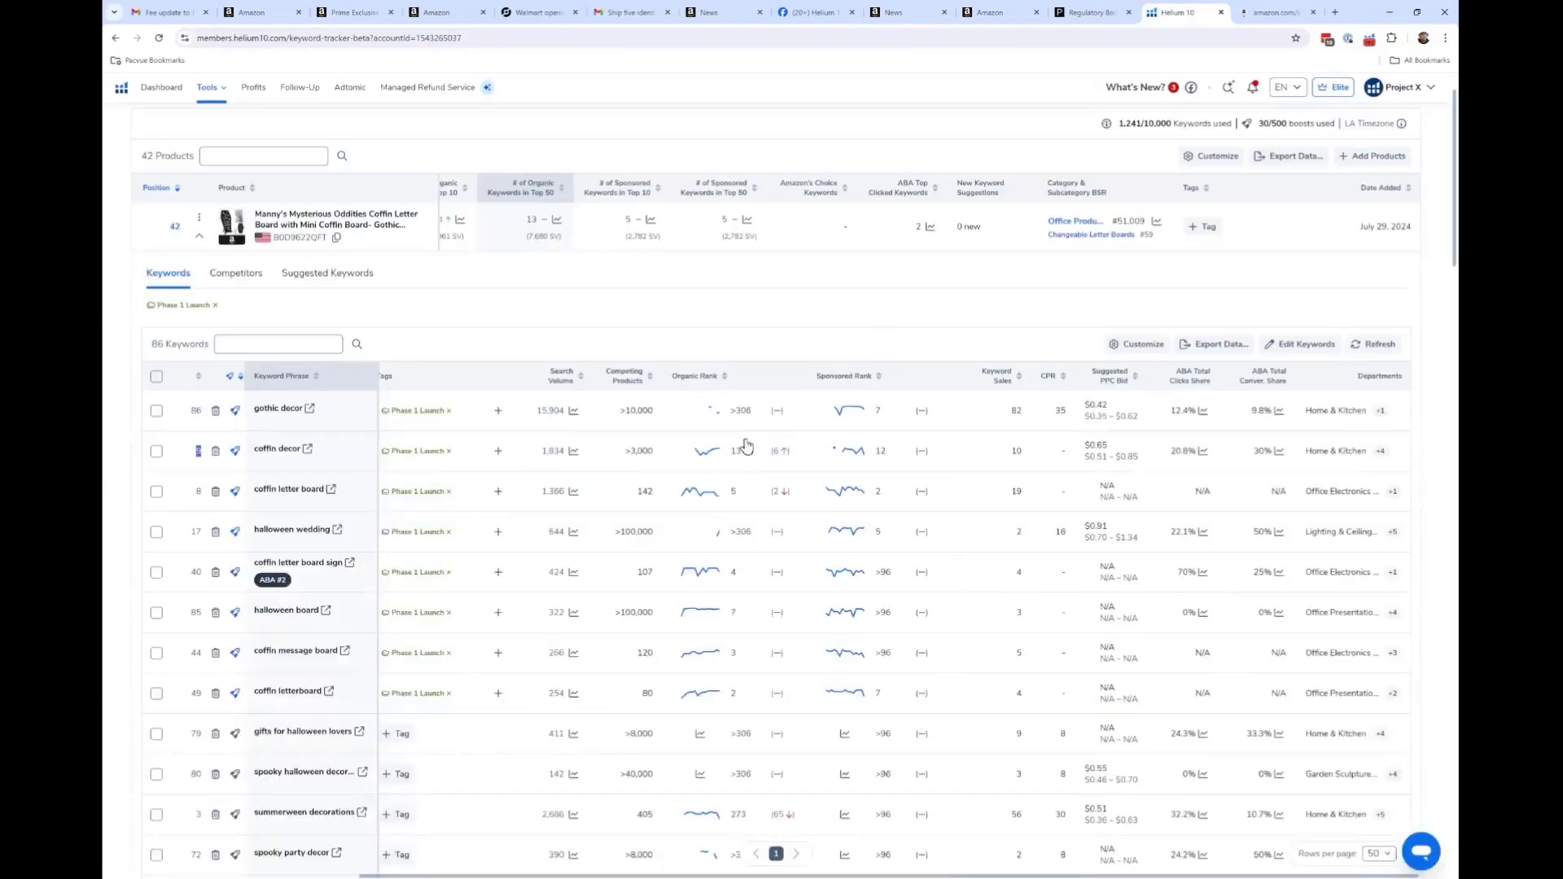
pyautogui.scroll(5, 611, 499)
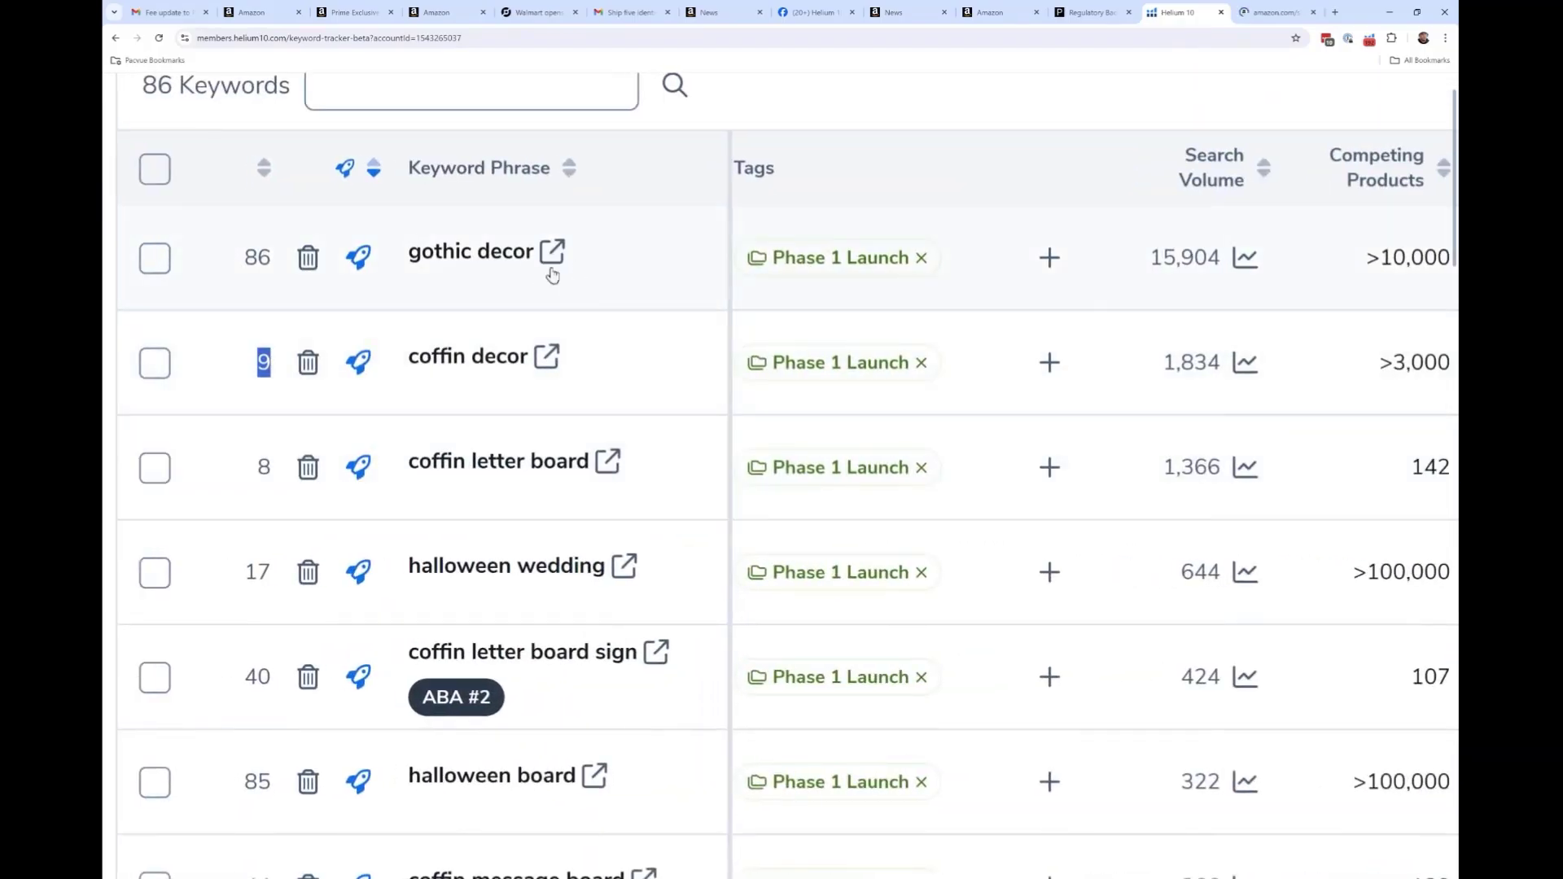
pyautogui.scroll(-5, 551, 252)
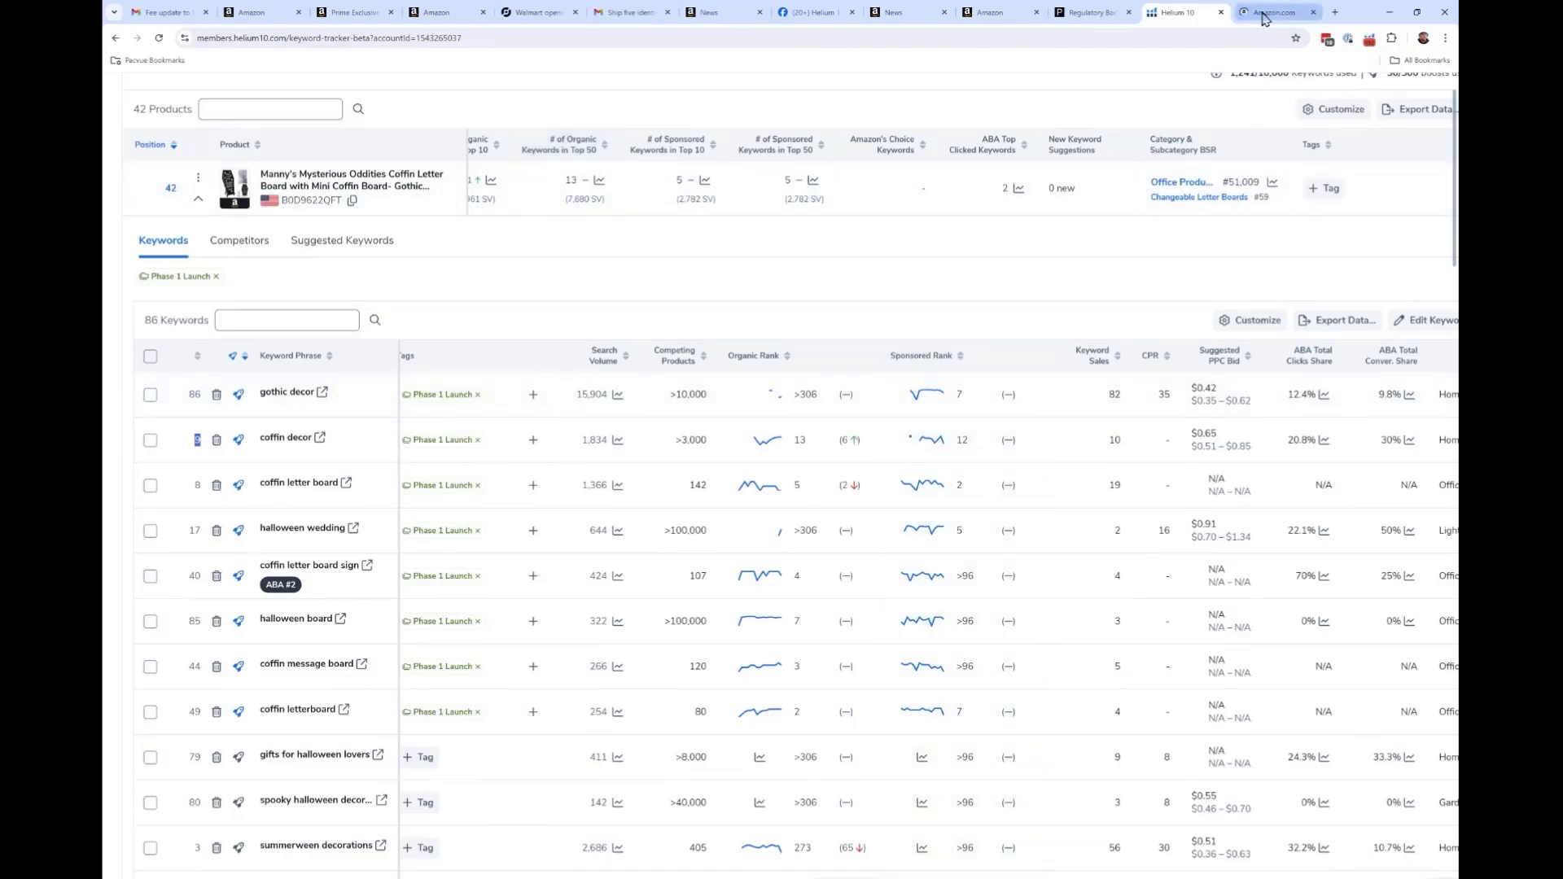
pyautogui.click(1263, 14)
pyautogui.click(597, 182)
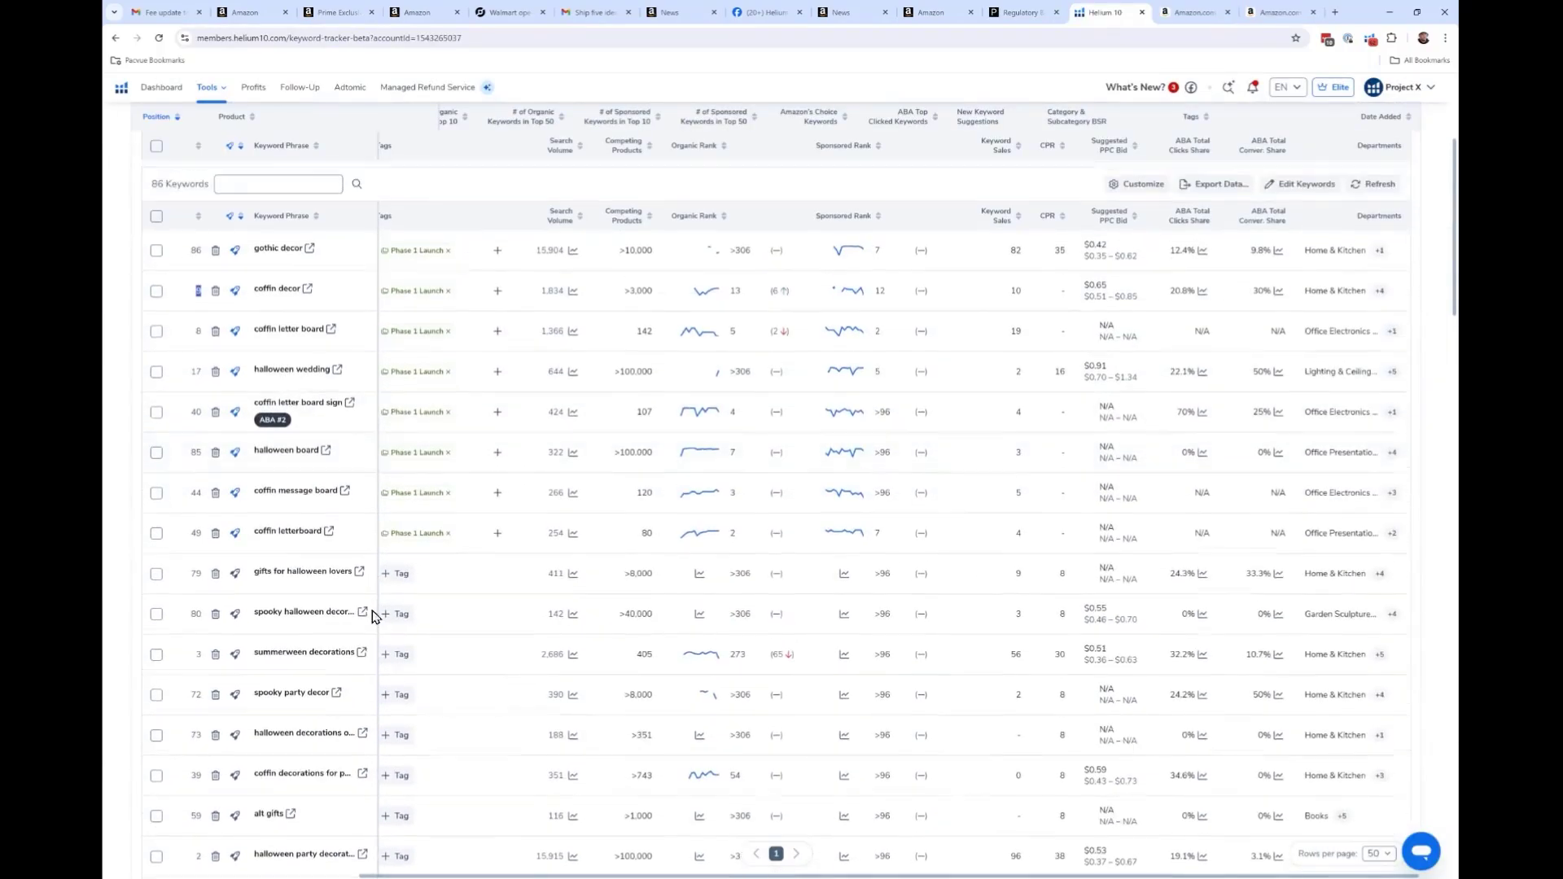
# Compare the departments, ABA shares and organic ranks of the tracked keywords, including "coffin decor".
pyautogui.scroll(1, 377, 612)
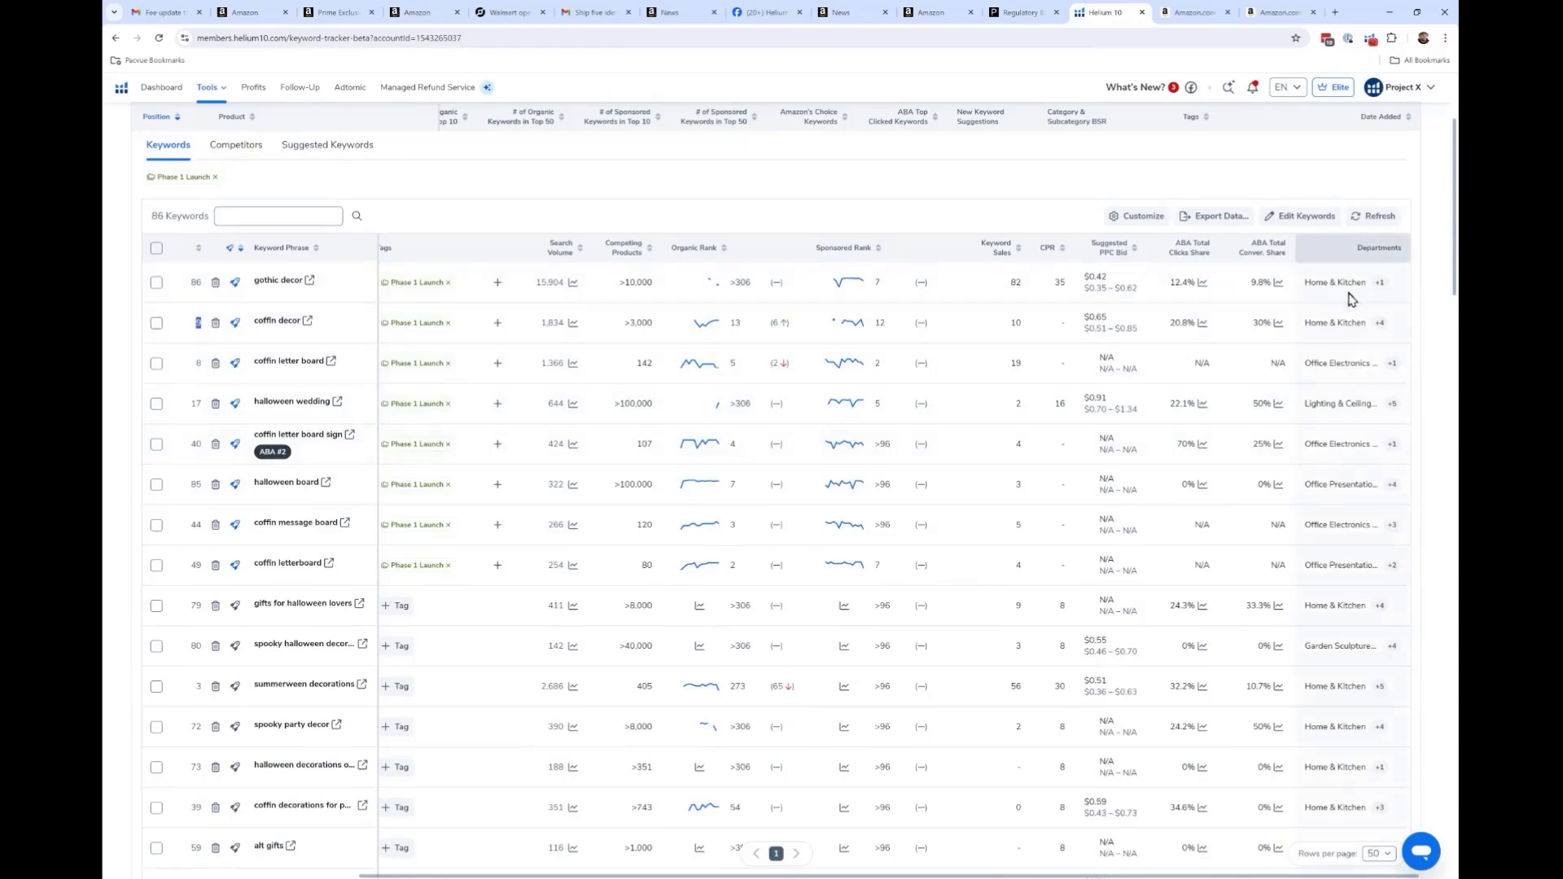
pyautogui.scroll(5, 1382, 354)
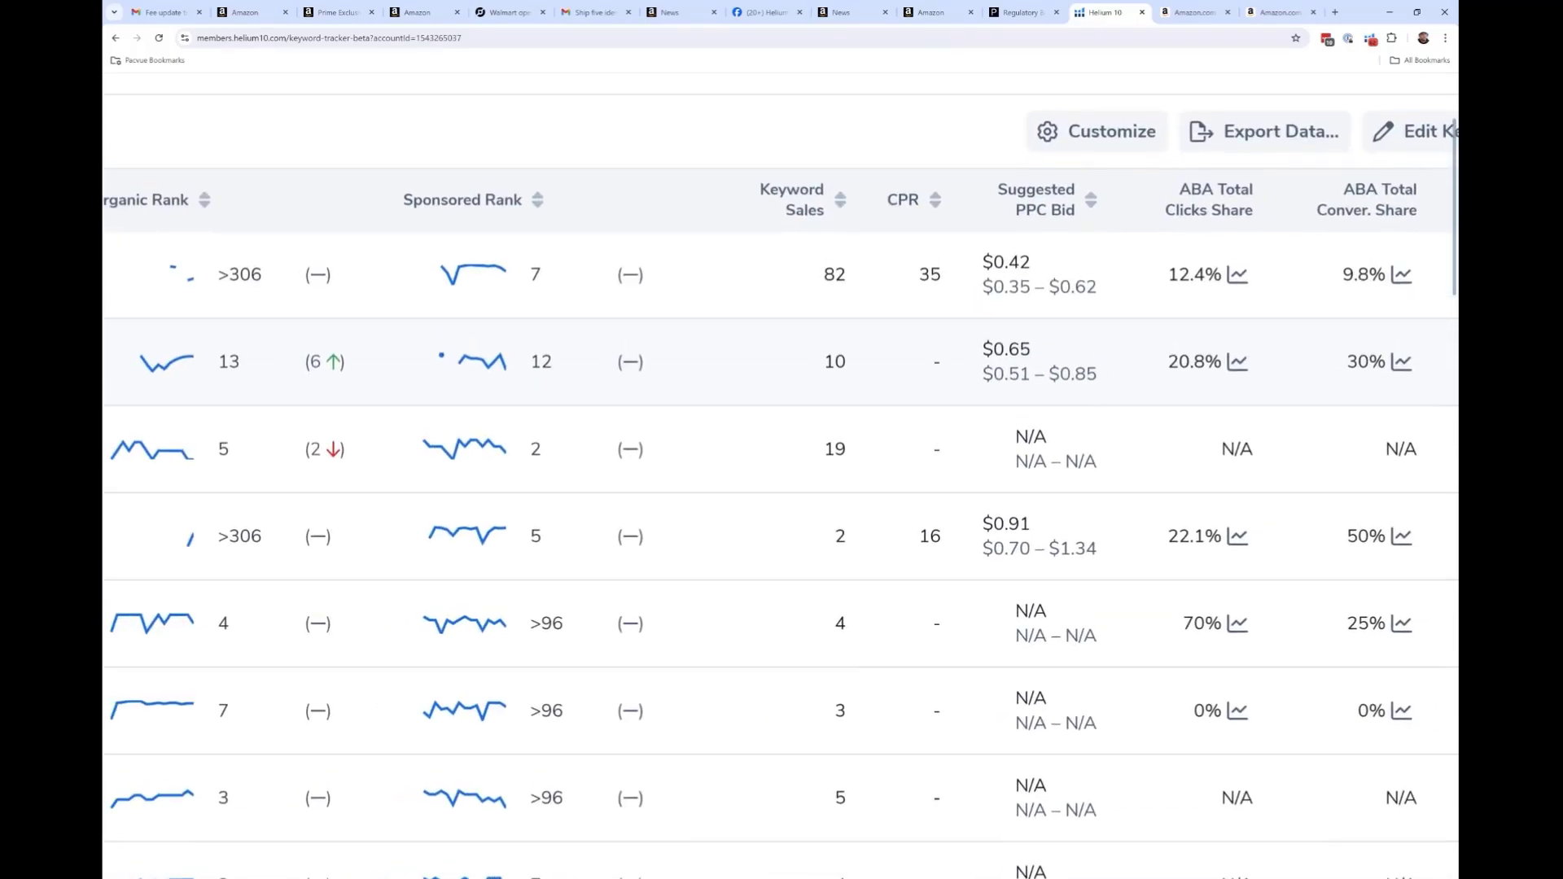
pyautogui.scroll(-2, 472, 363)
pyautogui.scroll(-3, 472, 363)
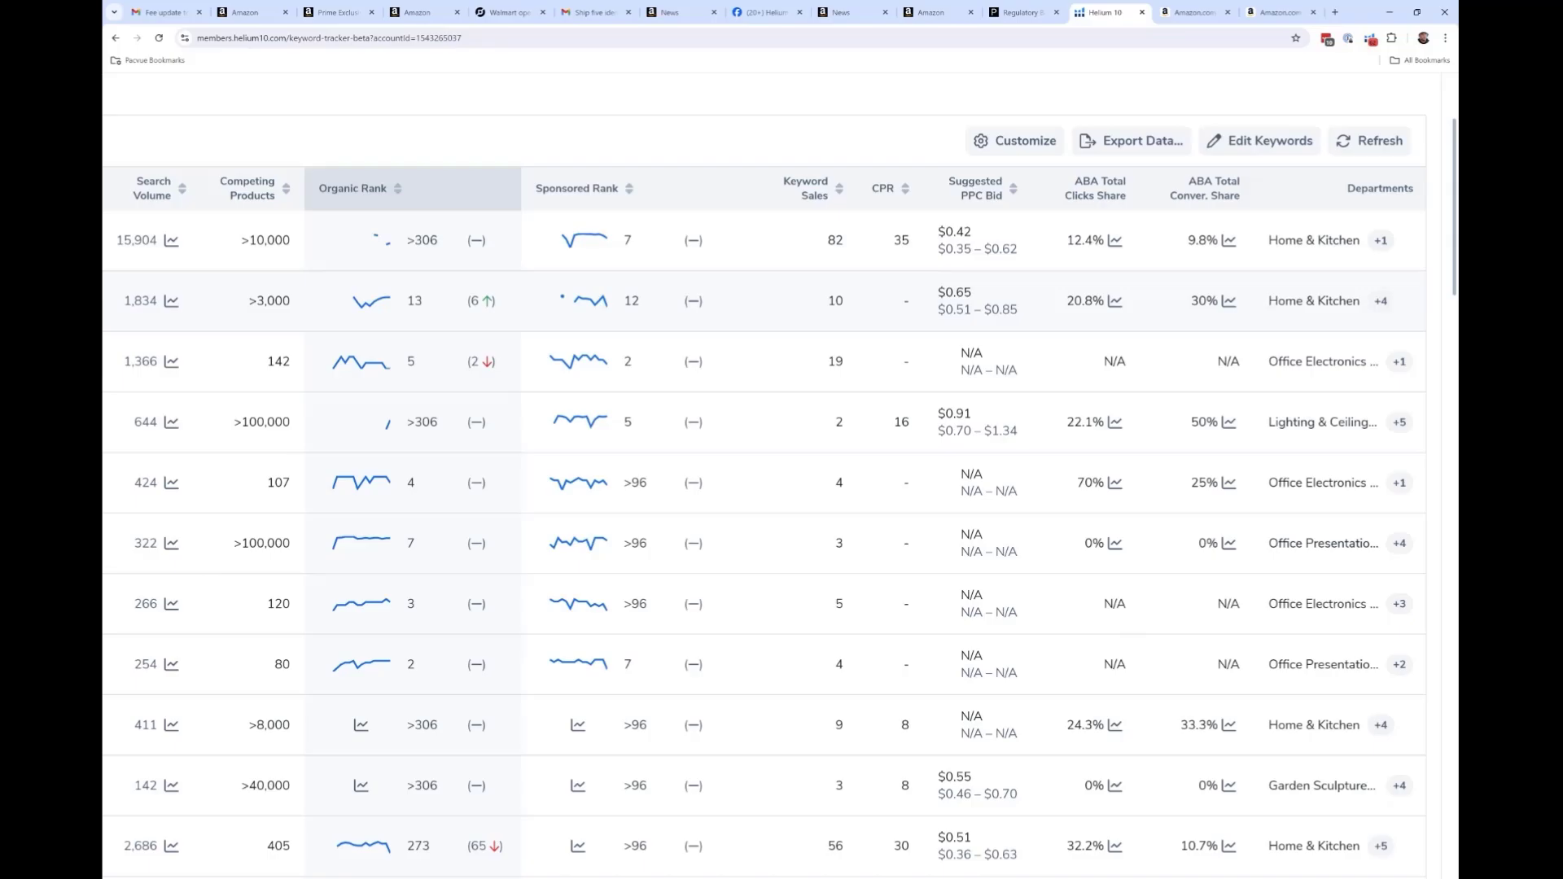
# Open the keyword table's customization options and examine the selectable columns, including the Rank/Page choice for organic and sponsored rank.
pyautogui.scroll(-3, 780, 476)
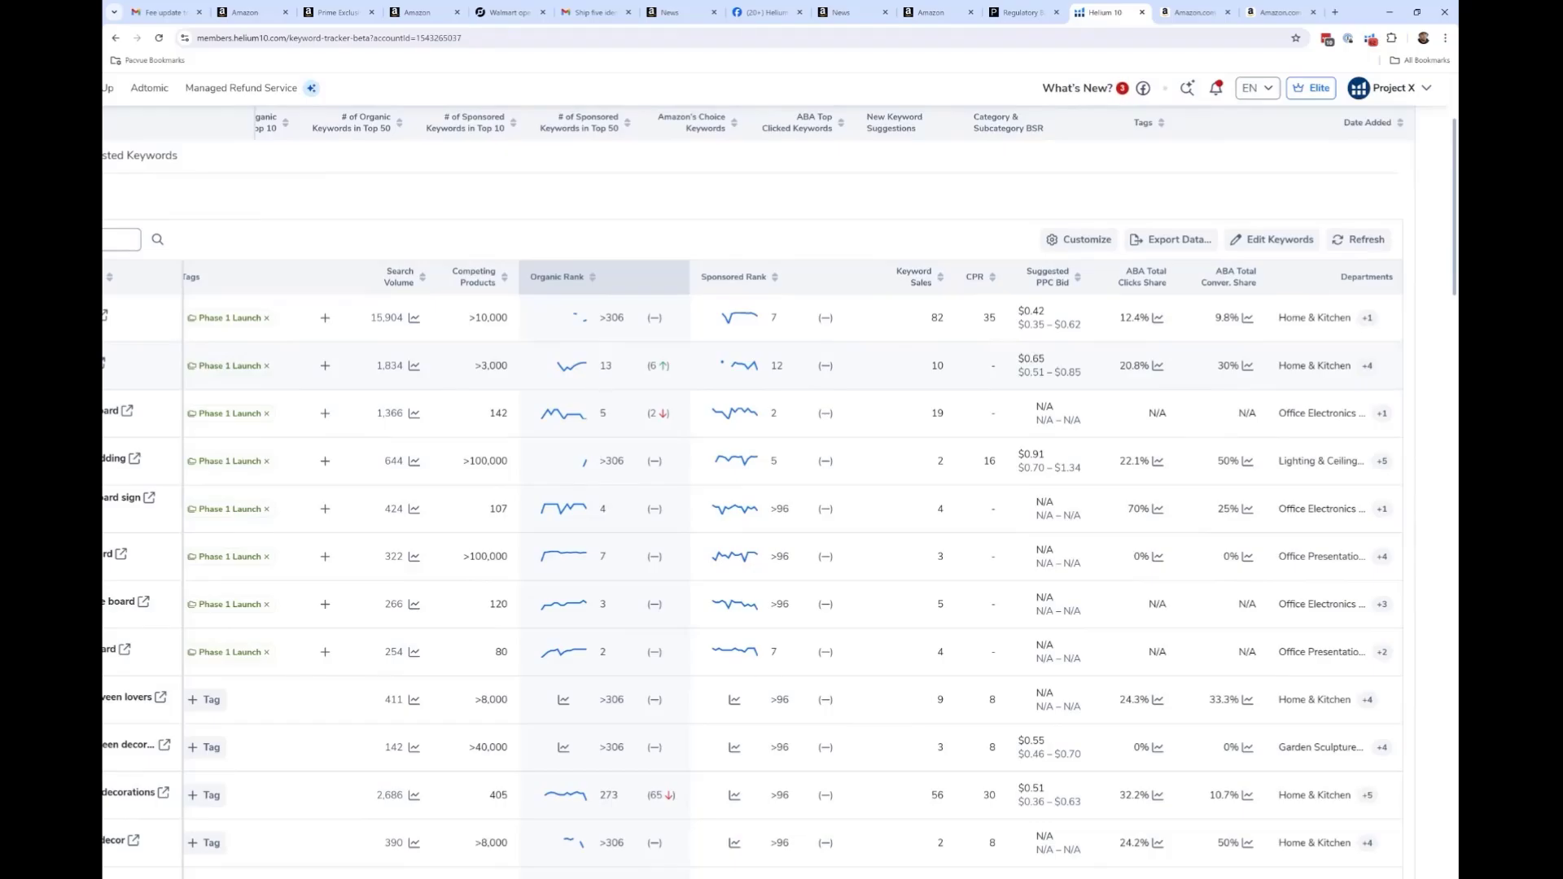
pyautogui.scroll(-2, 552, 203)
pyautogui.scroll(4, 552, 204)
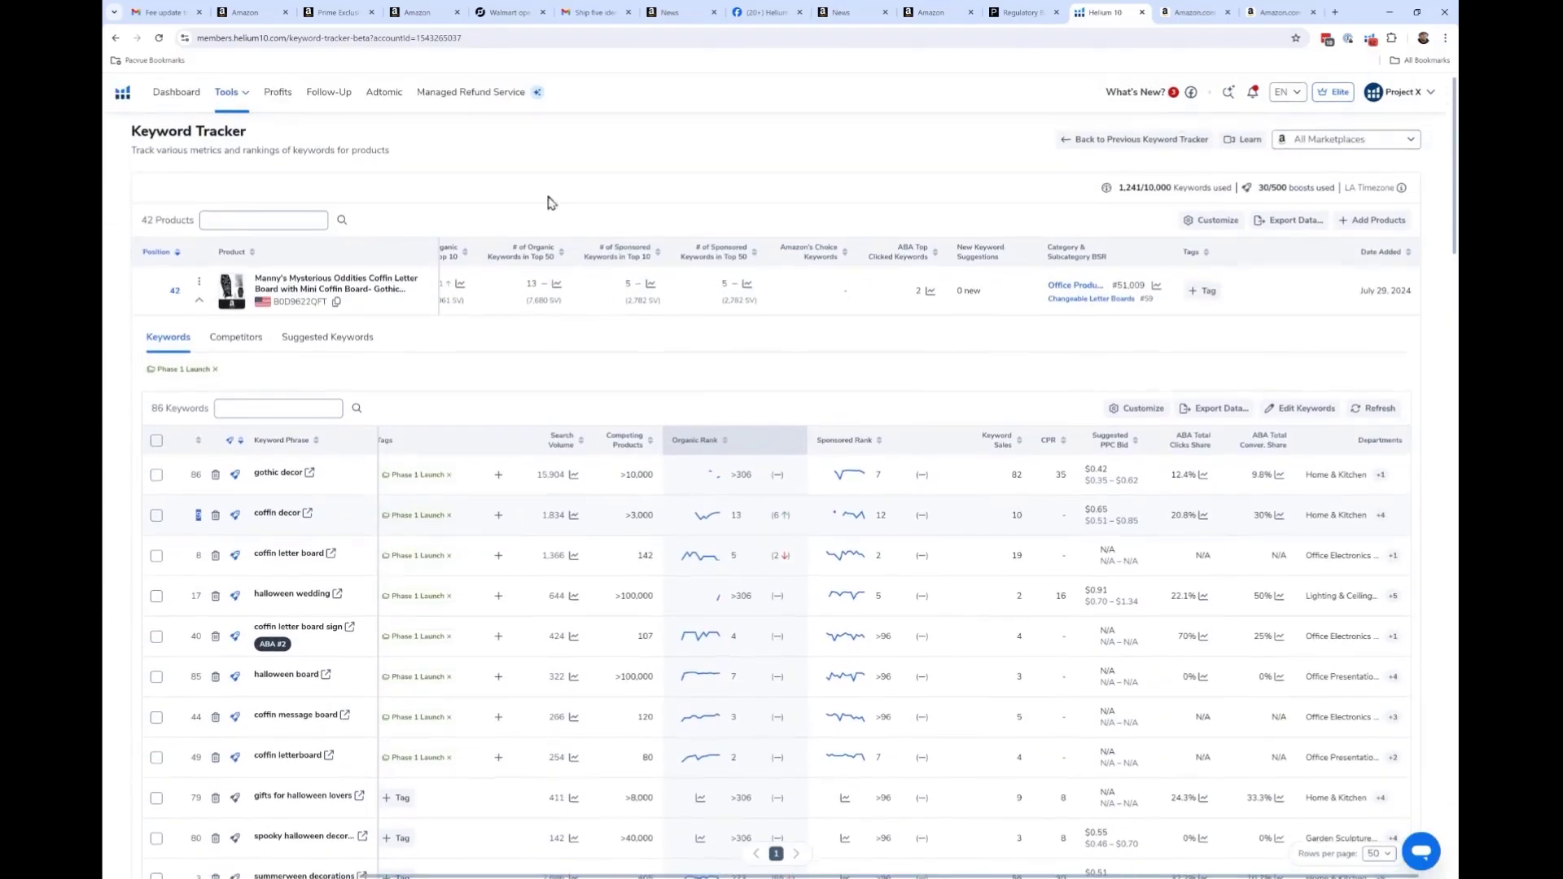
pyautogui.click(1136, 408)
pyautogui.scroll(3, 1014, 556)
pyautogui.hotkey('ctrl', '+')
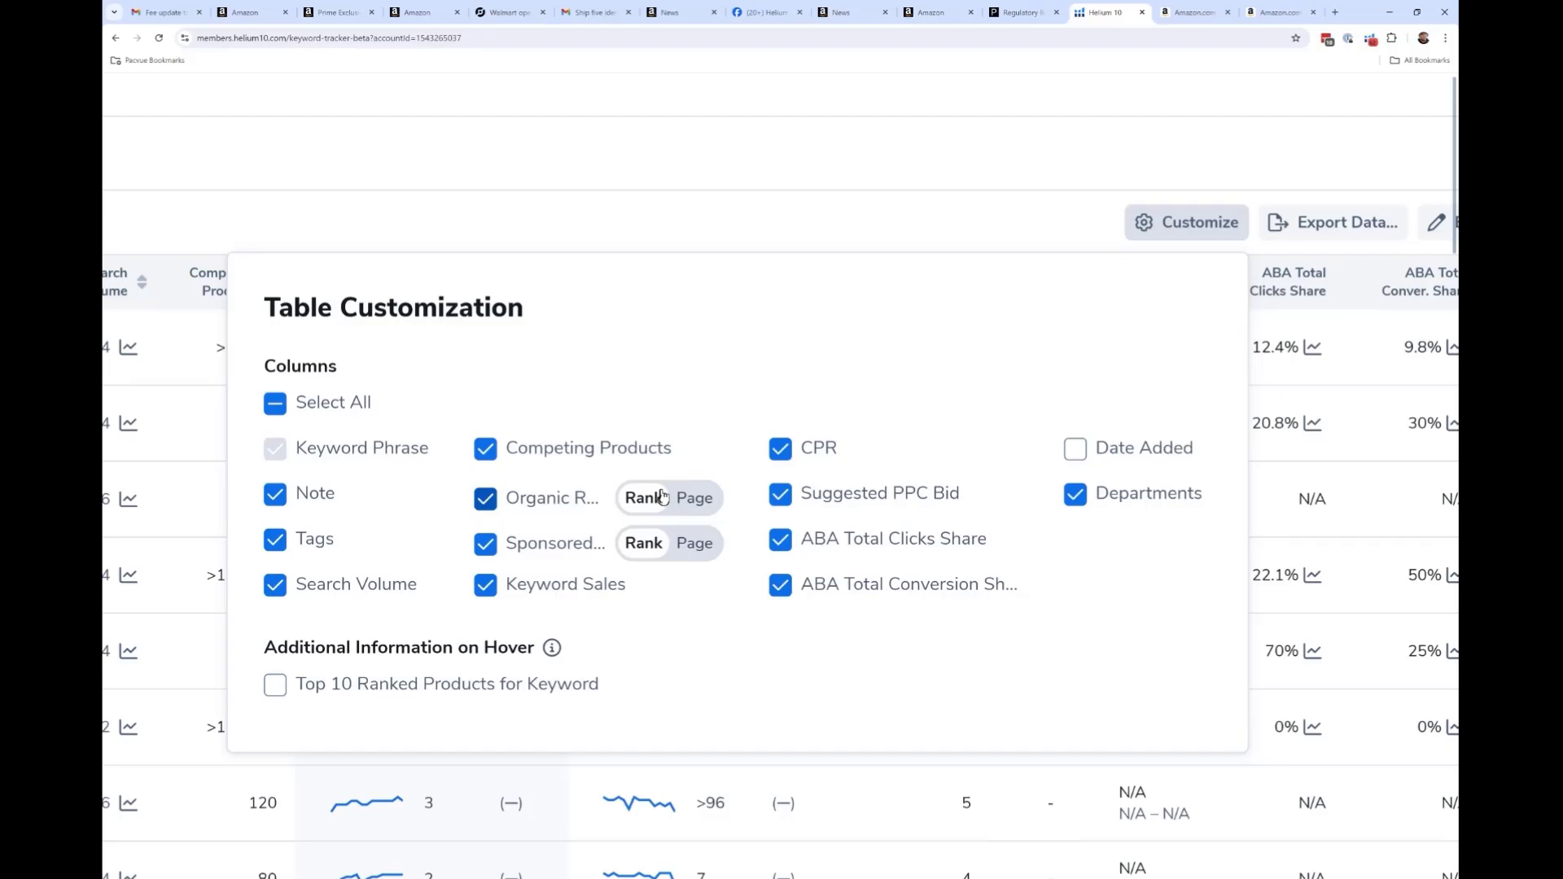
pyautogui.hotkey('ctrl', '-')
pyautogui.hotkey('ctrl', '-')
pyautogui.hotkey('ctrl', '-')
pyautogui.hotkey('ctrl', '-')
pyautogui.hotkey('ctrl', '-')
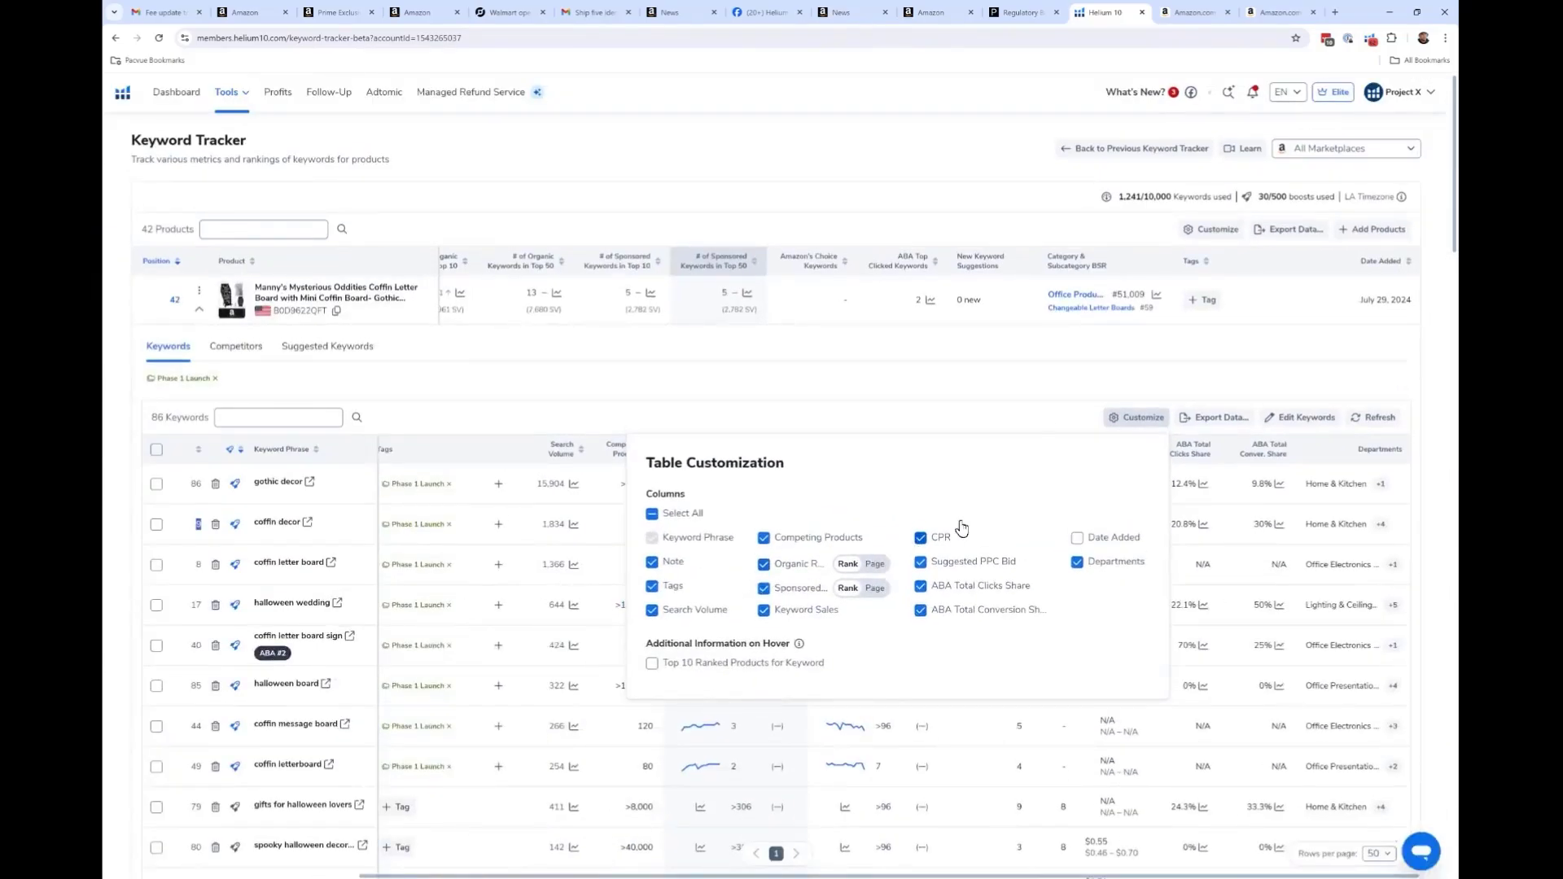
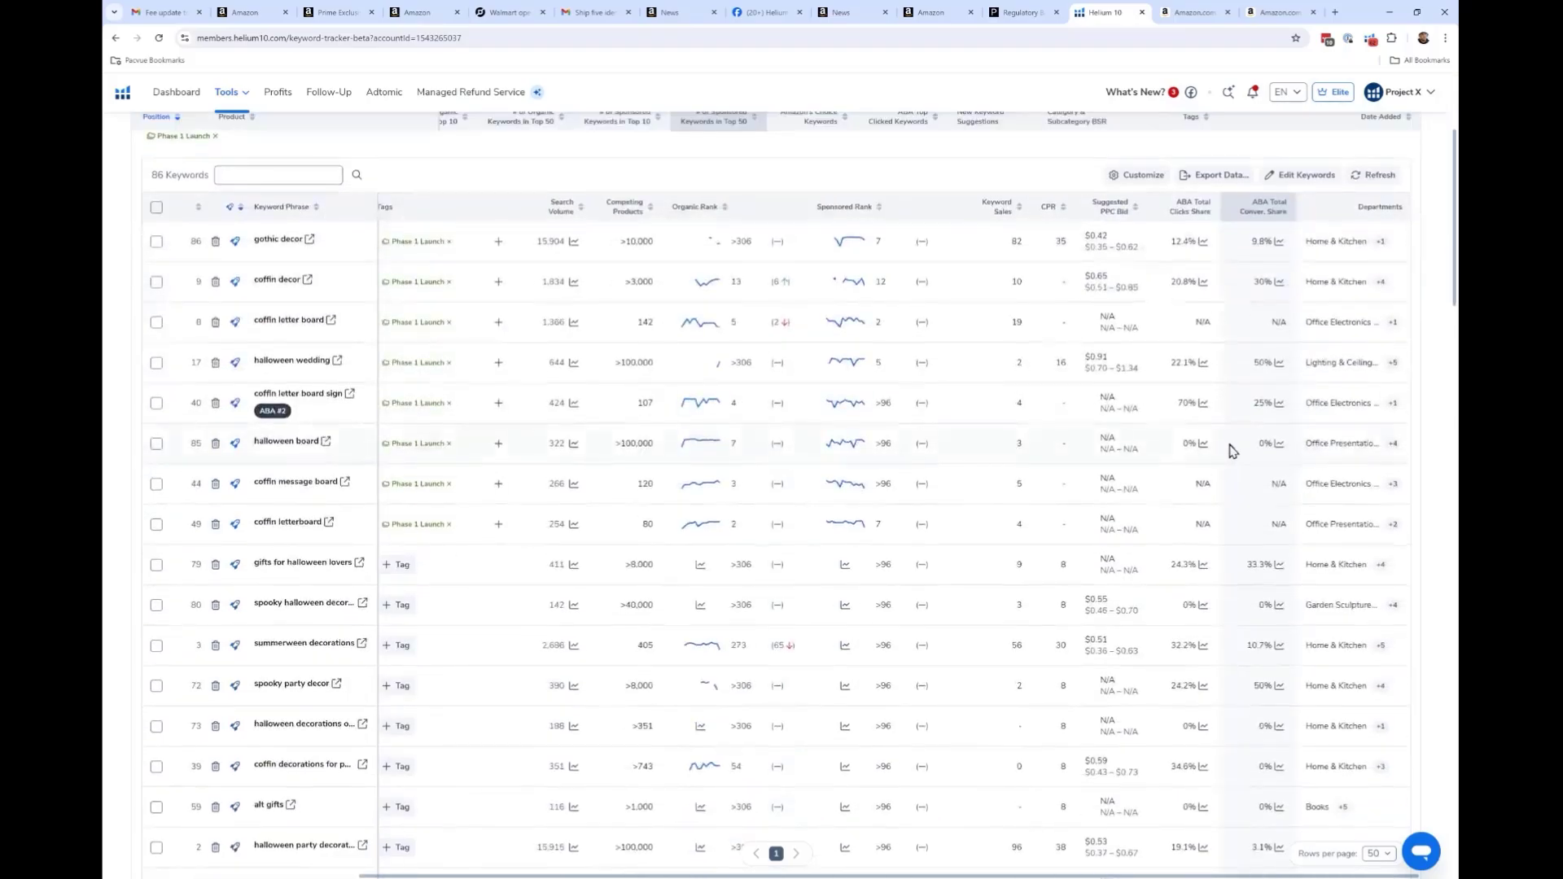
# Collapse the coffin letter board product's keyword list and bring the product table back to its Note and Tracked Keywords columns.
pyautogui.scroll(12, 1233, 451)
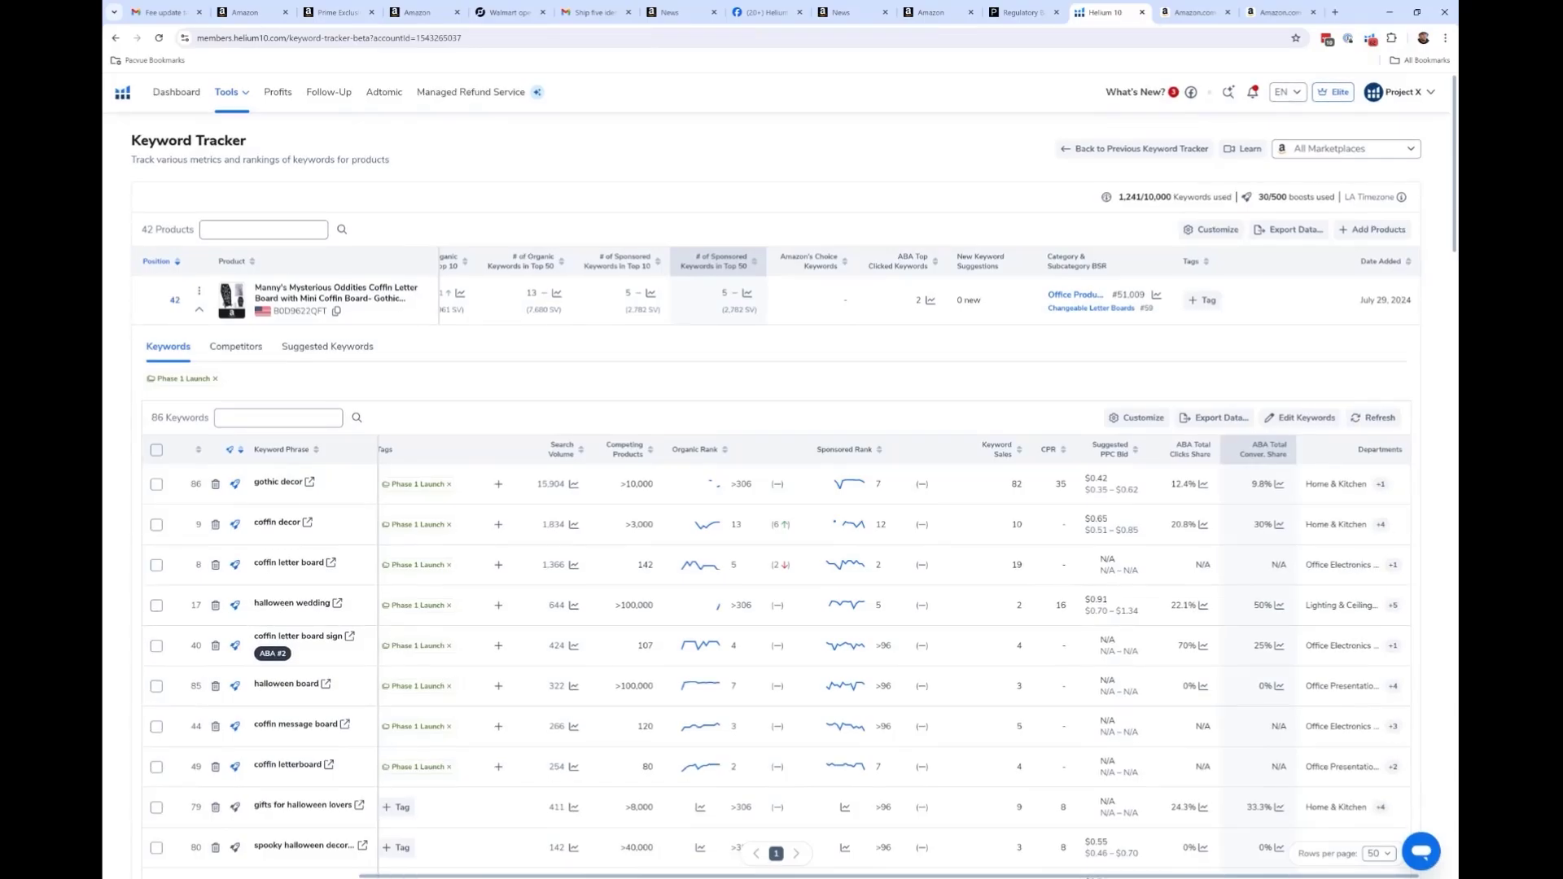
pyautogui.click(200, 310)
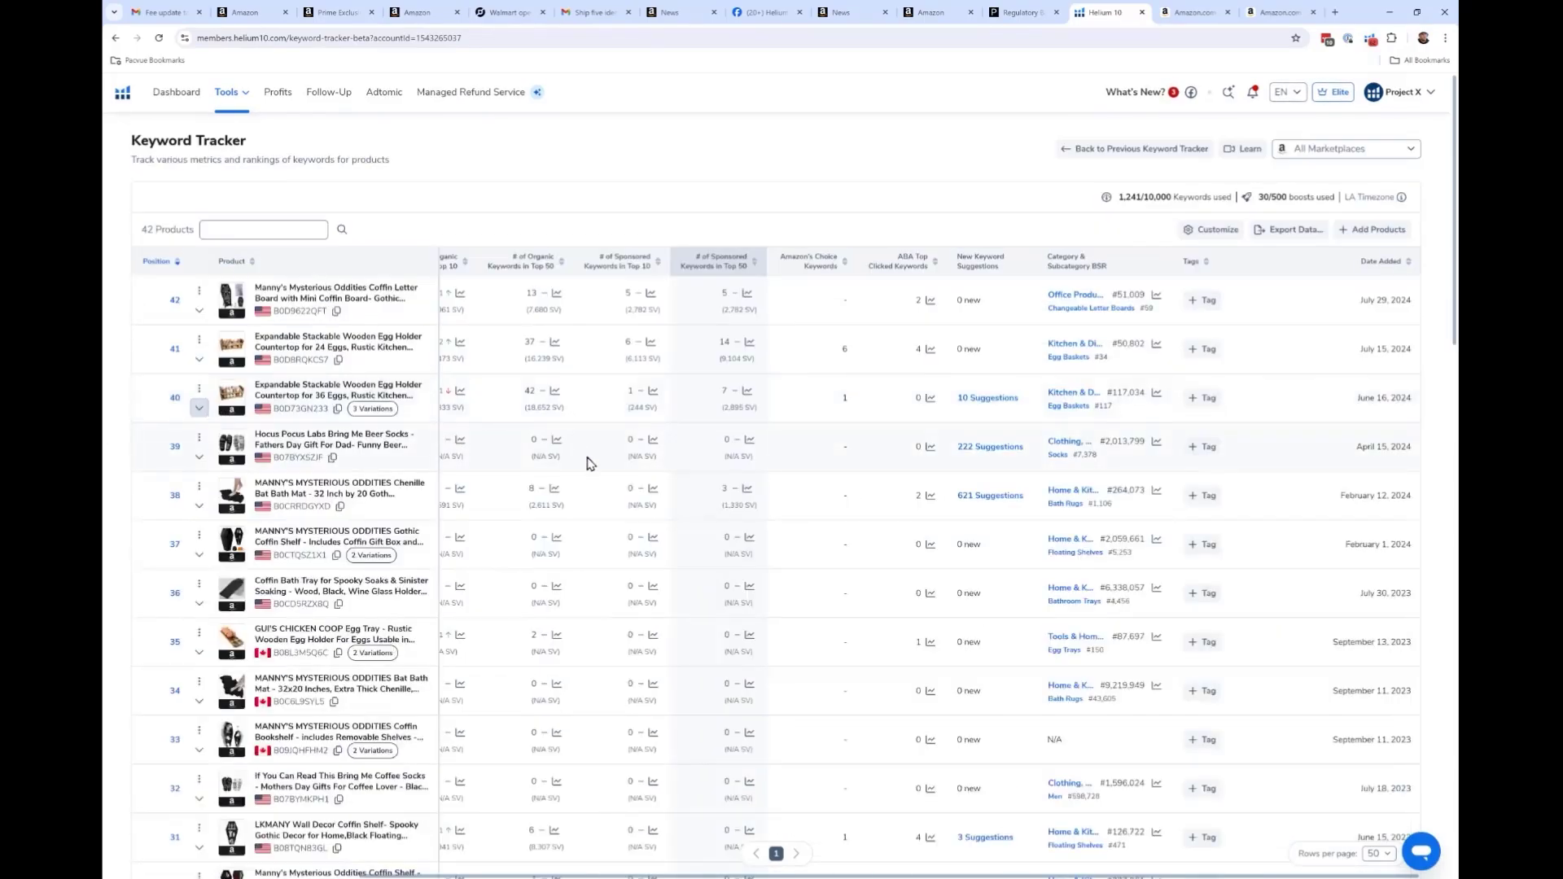
pyautogui.hscroll(-5, 199, 408)
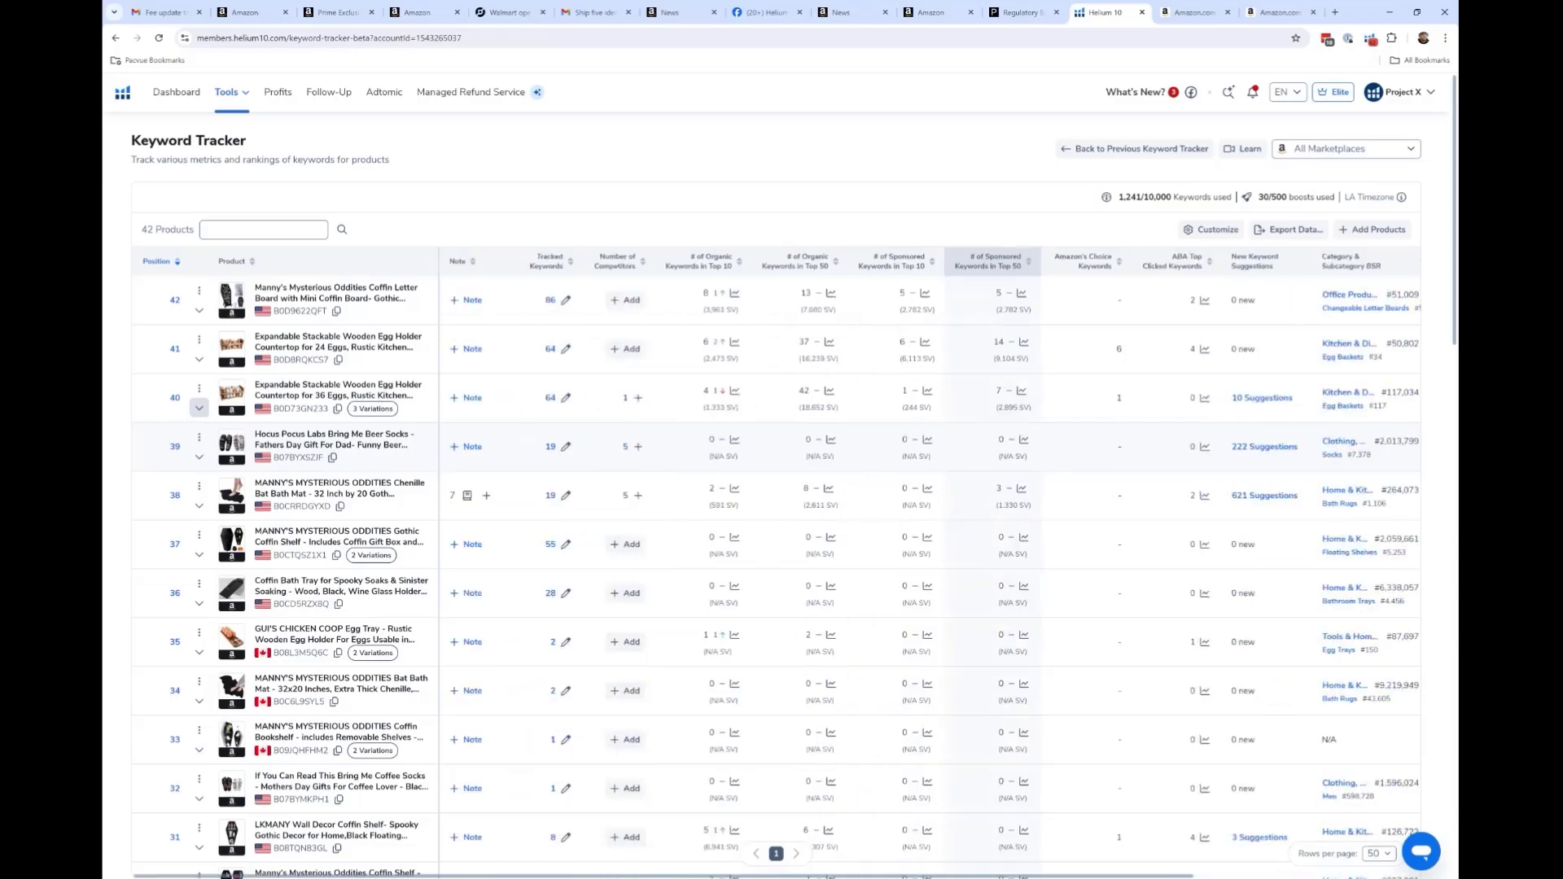
# Expand the Chenille Bat Bath Mat product and display its Competitors keyword comparison.
pyautogui.scroll(5, 561, 460)
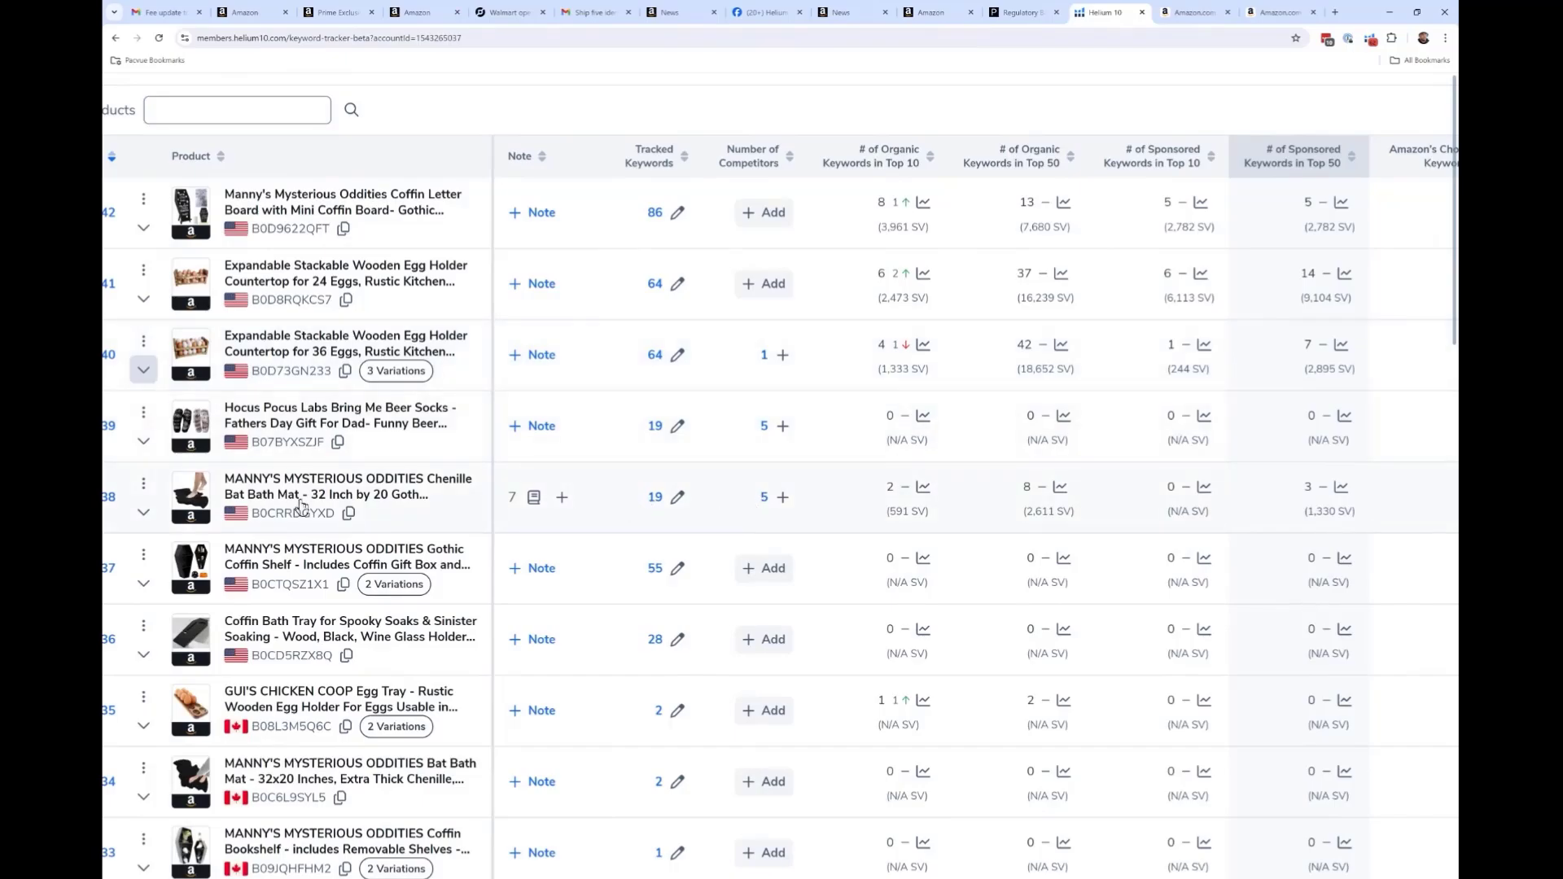
pyautogui.scroll(-5, 215, 506)
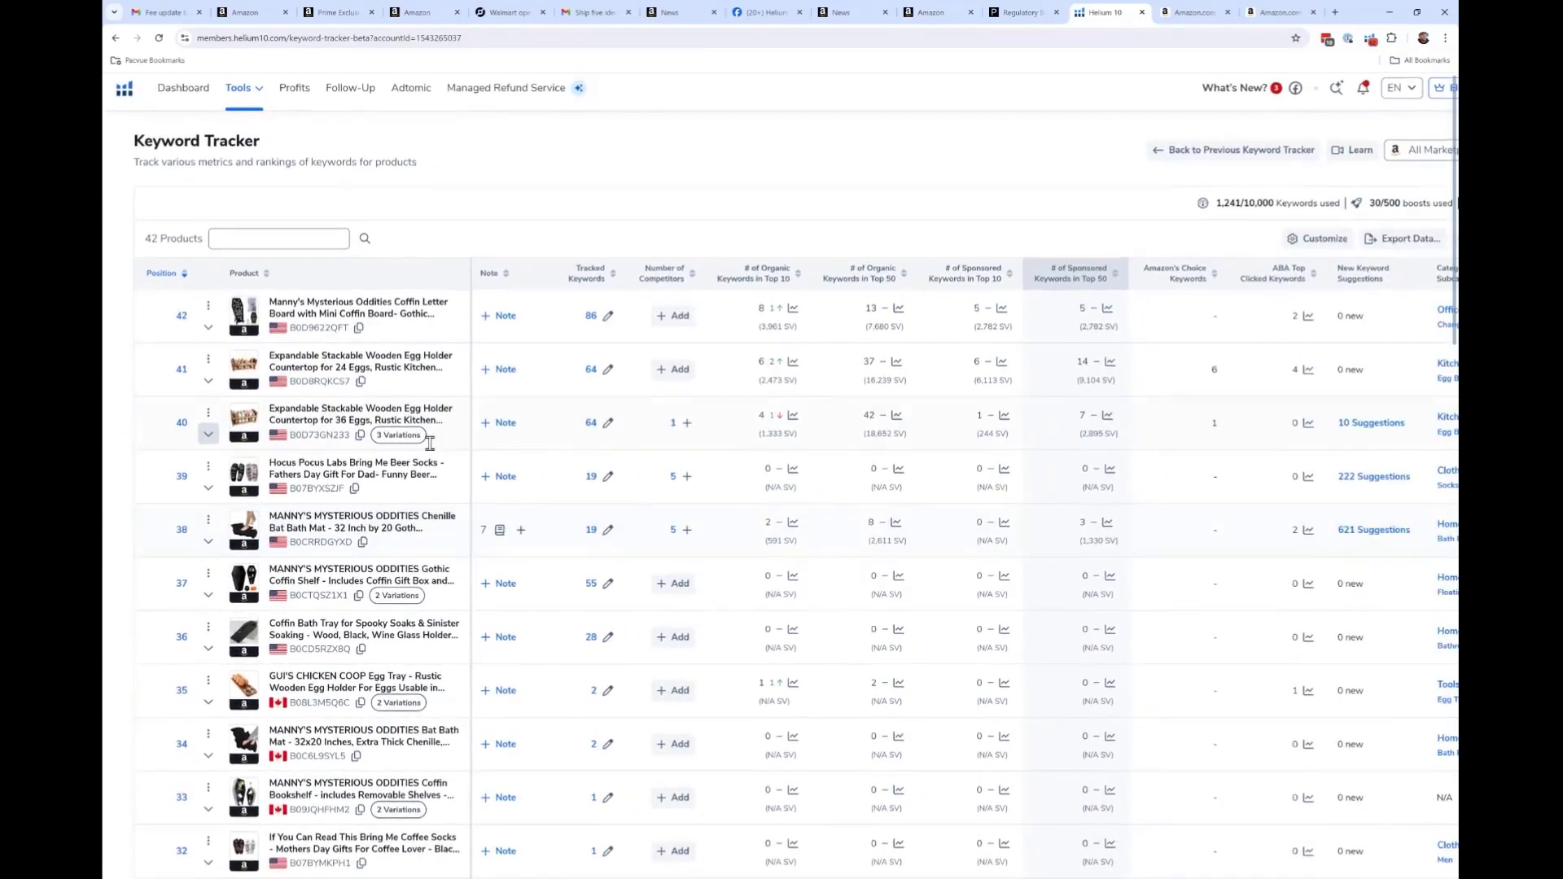
pyautogui.scroll(5, 724, 582)
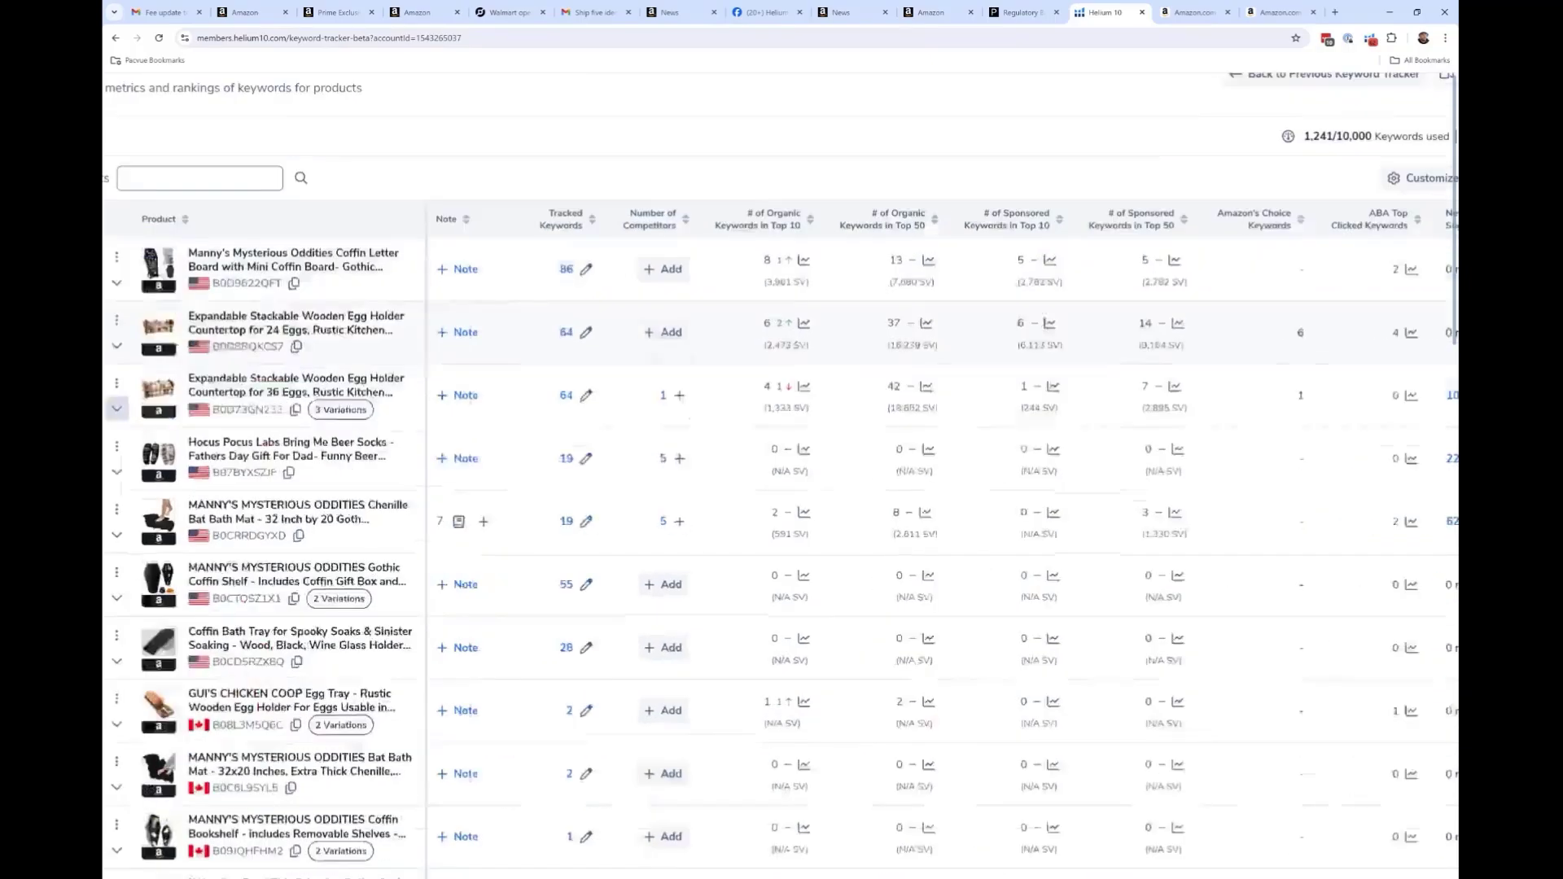
pyautogui.scroll(-5, 724, 582)
pyautogui.click(208, 547)
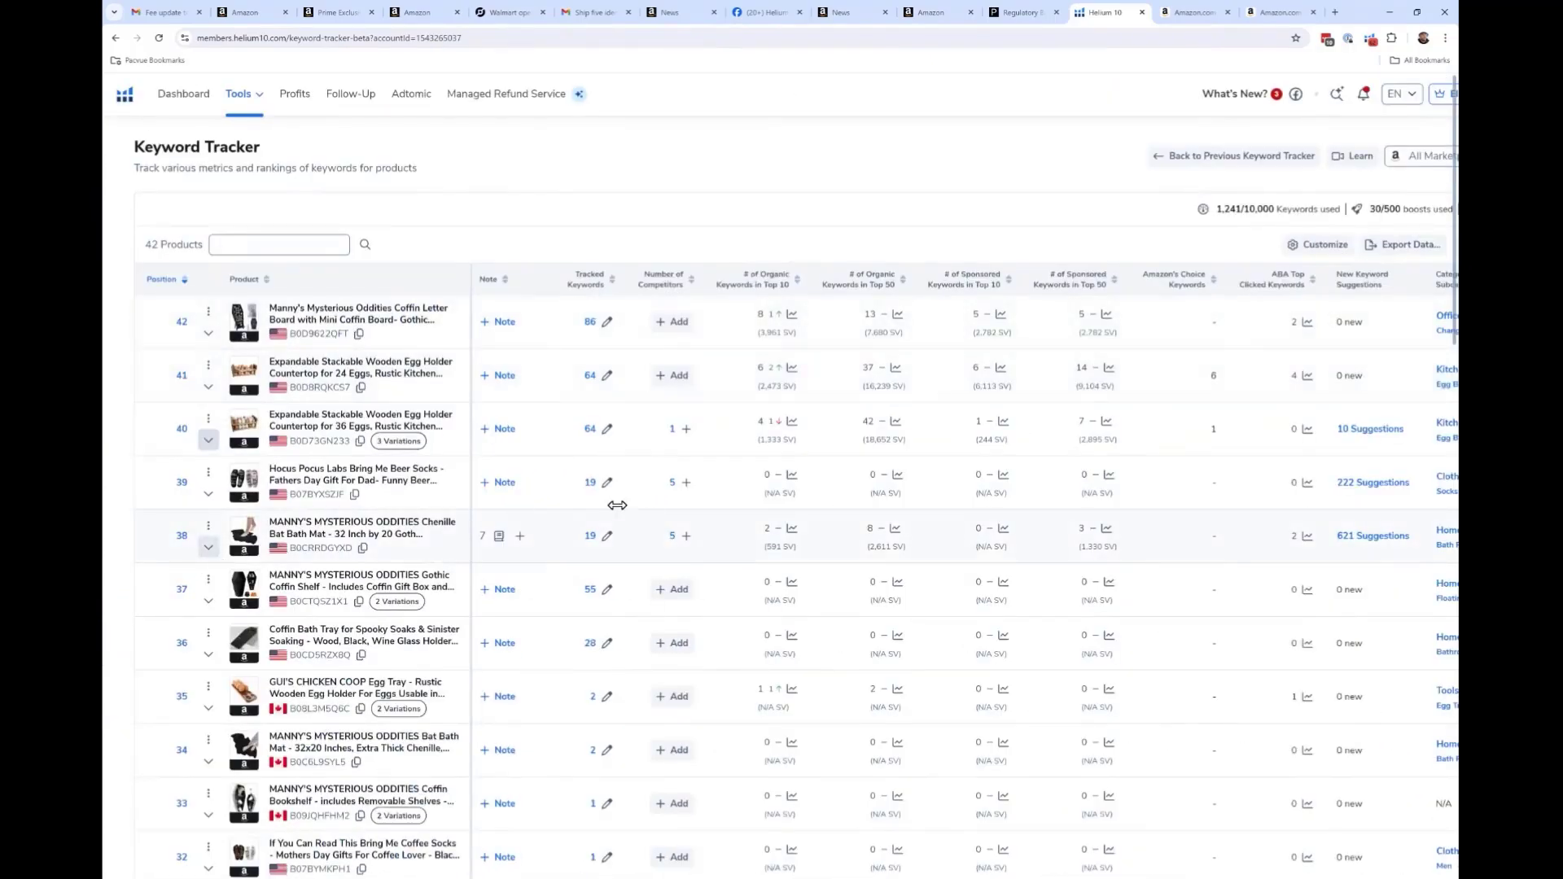
pyautogui.scroll(-1, 670, 544)
pyautogui.scroll(-3, 670, 543)
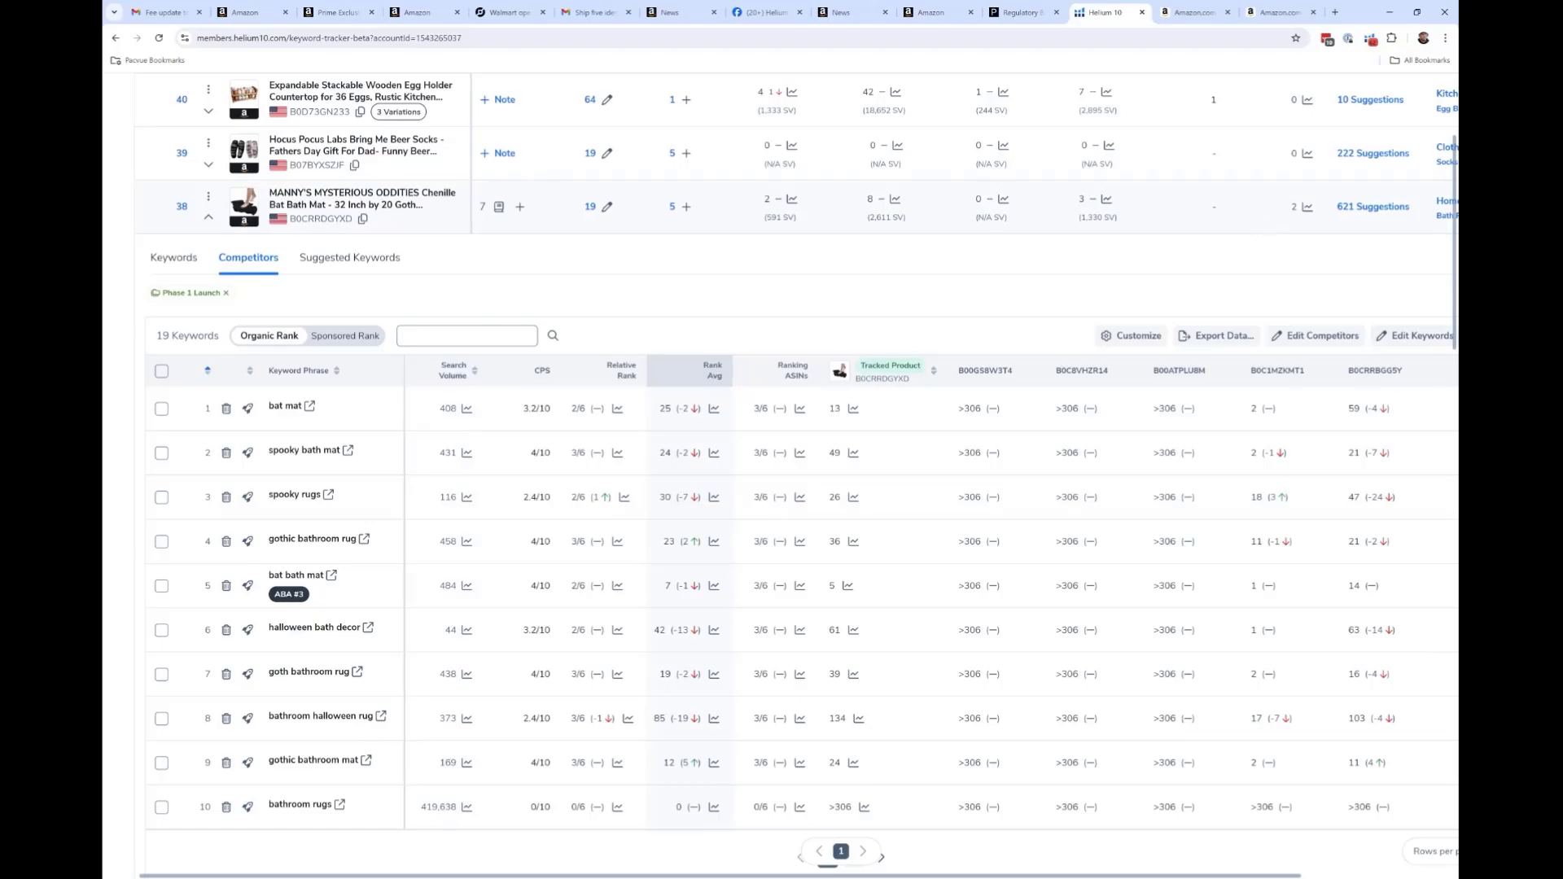
# Examine the ABA badge explanation on "bat bath mat" and the organic ranks of the tracked product and competitor ASINs.
pyautogui.scroll(5, 224, 724)
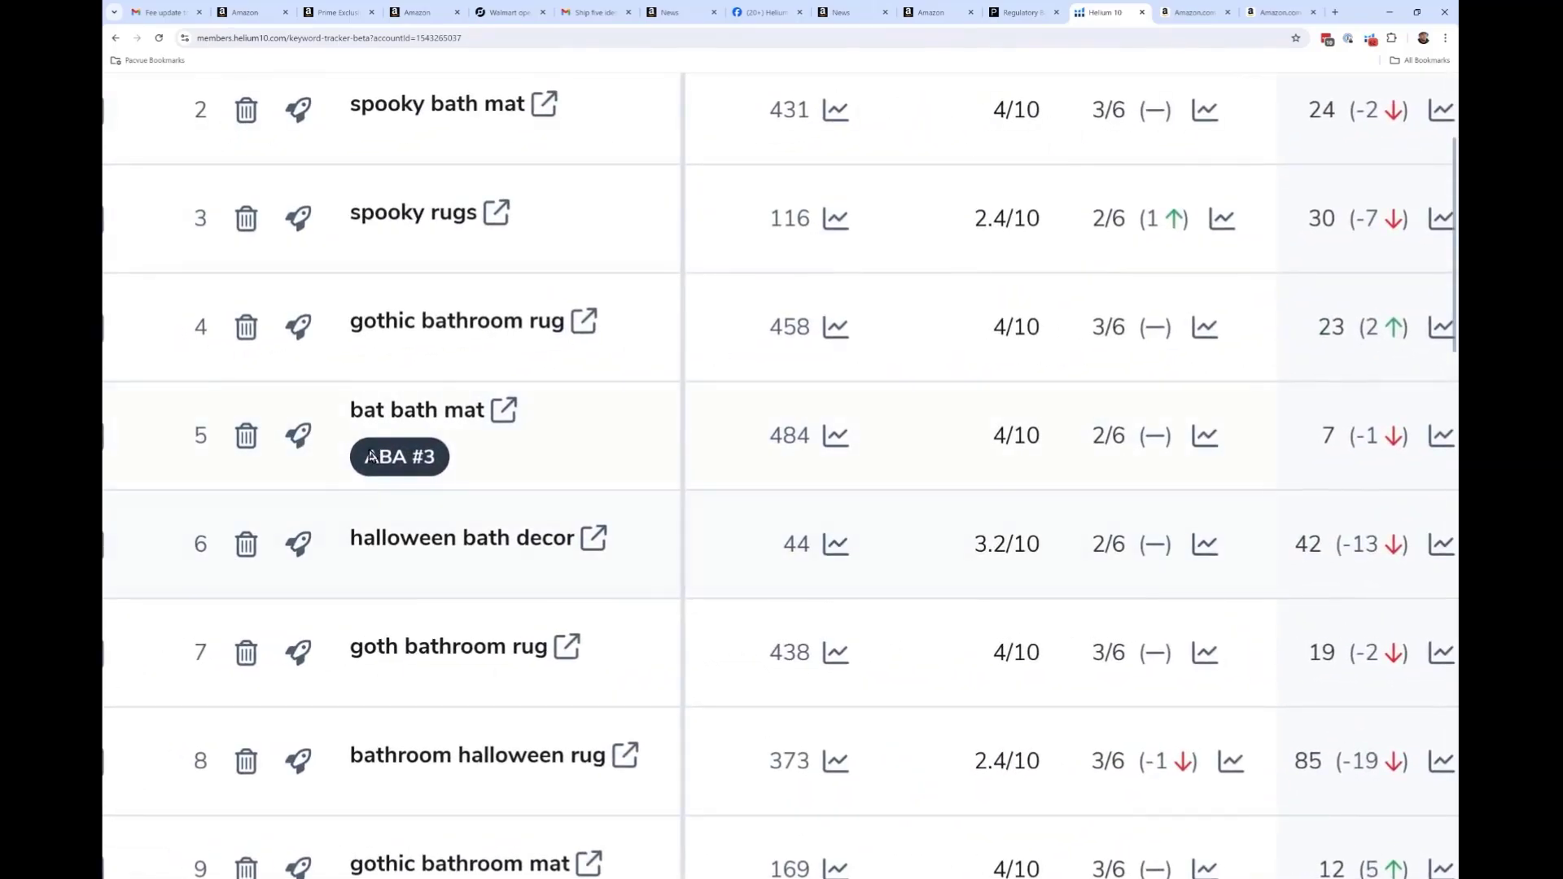
pyautogui.moveTo(397, 461)
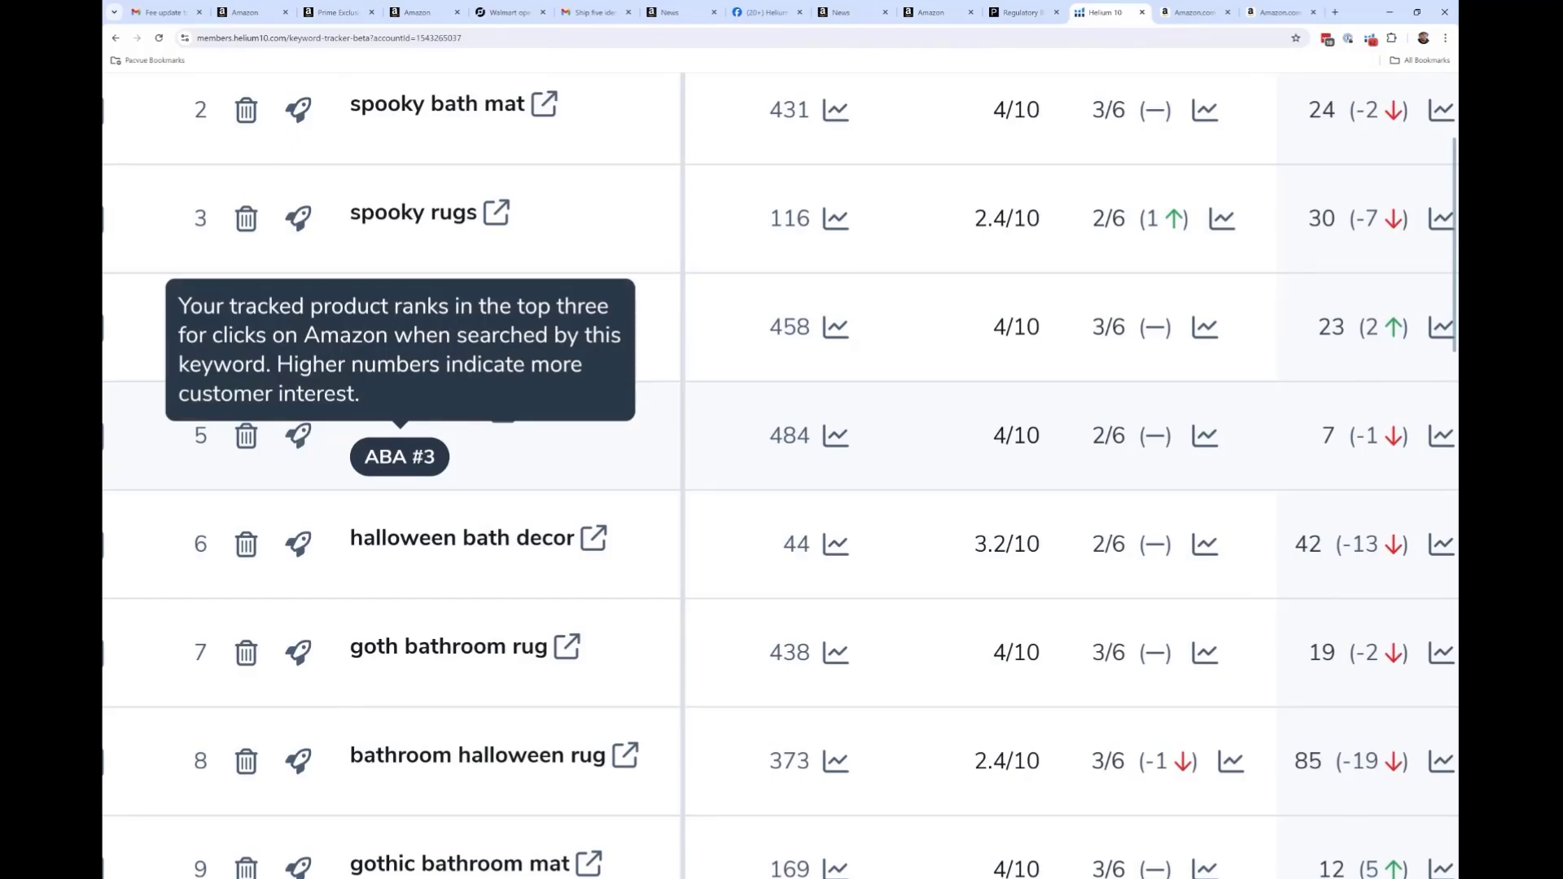
pyautogui.scroll(-5, 399, 458)
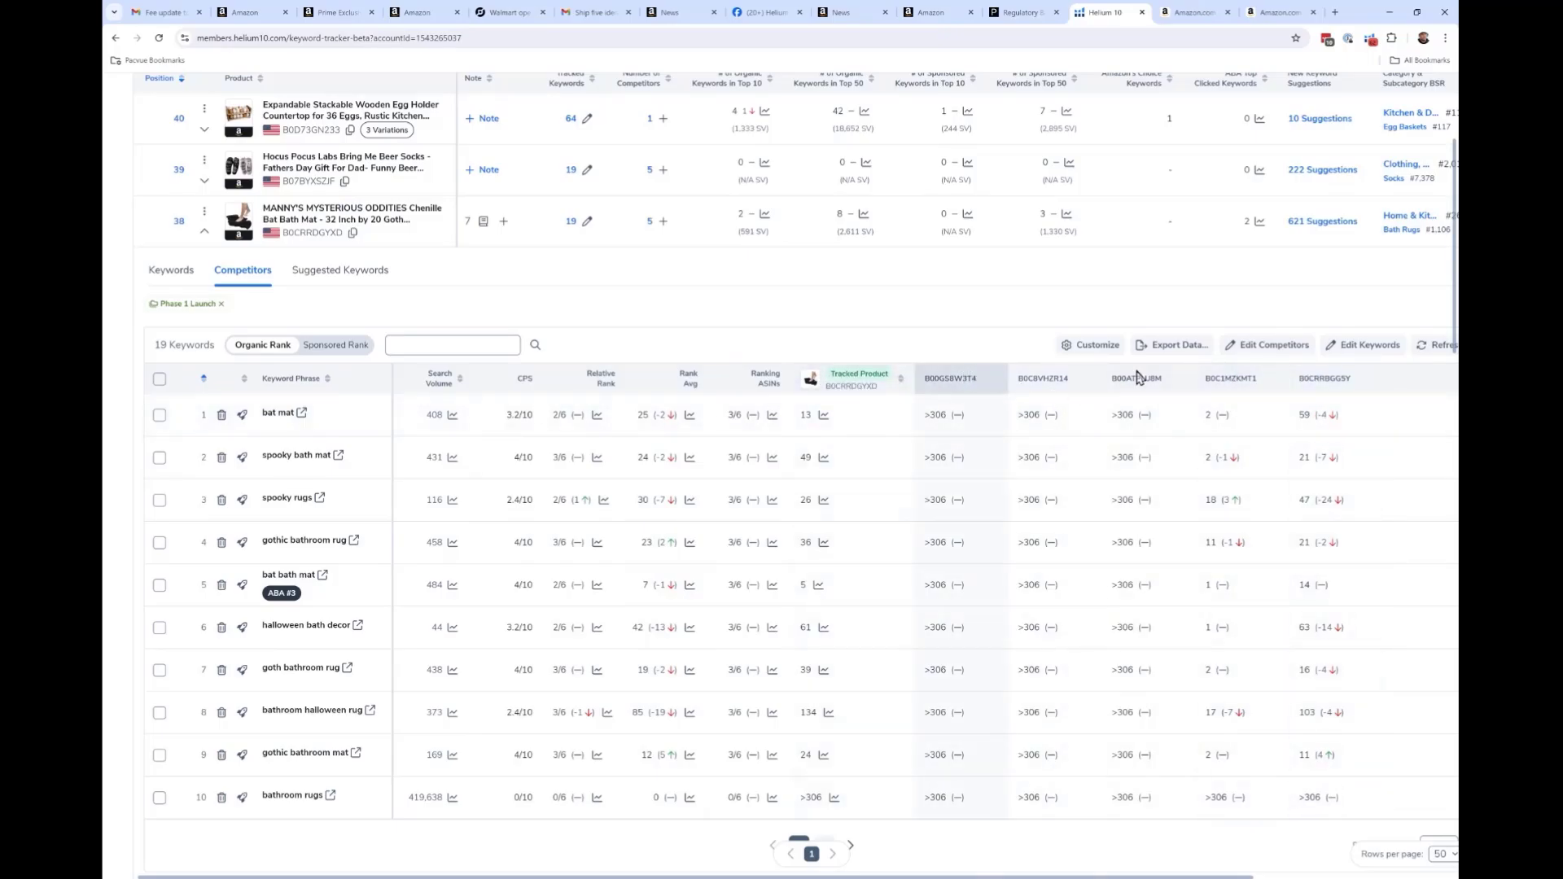
pyautogui.scroll(5, 1273, 386)
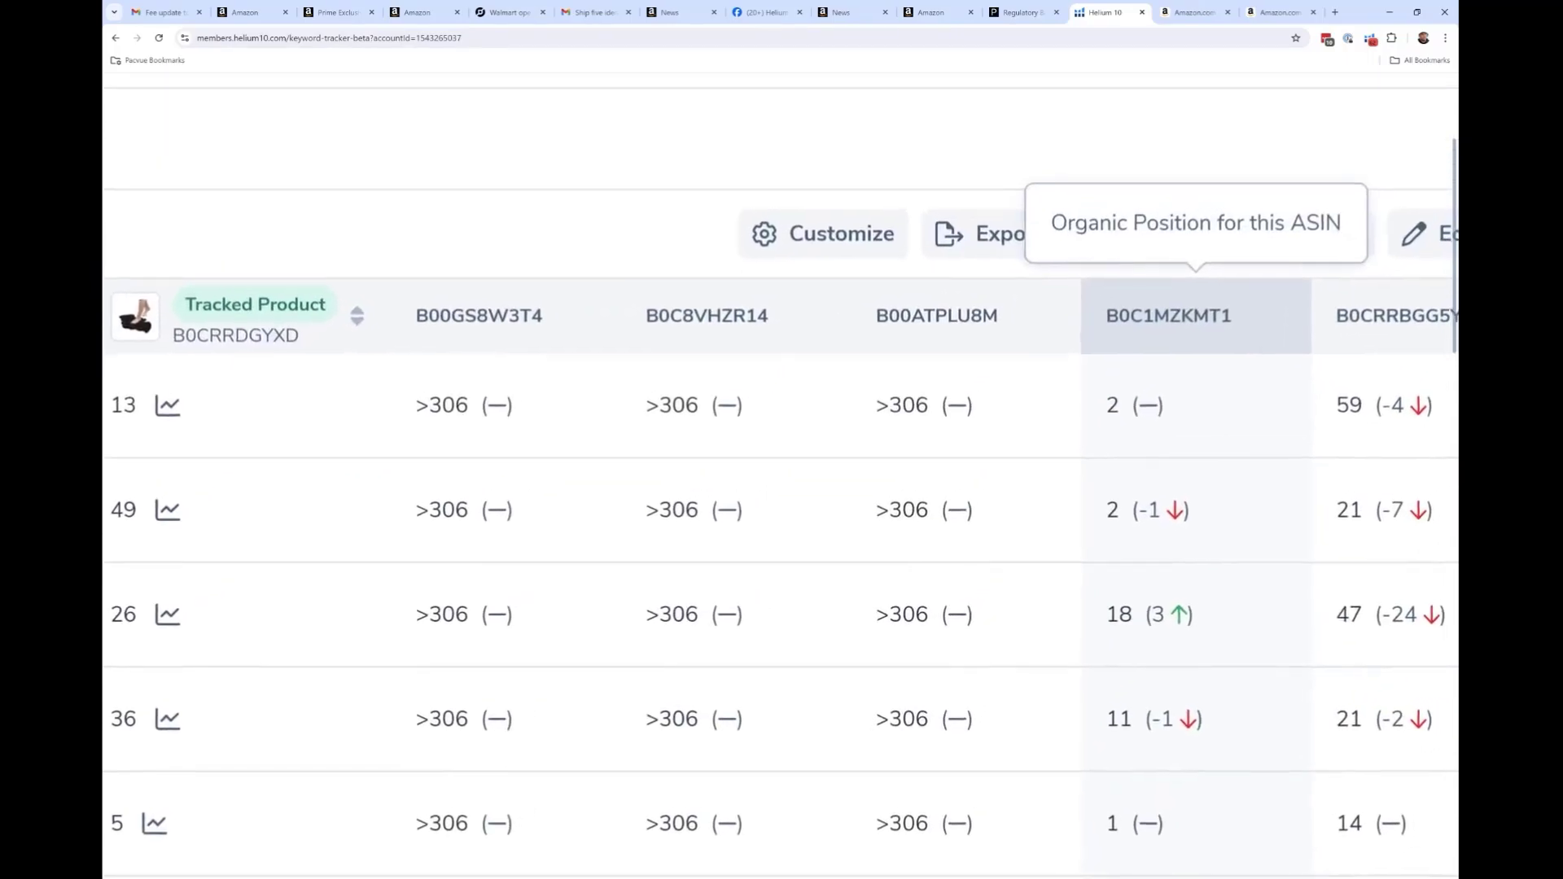
pyautogui.scroll(-3, 1273, 386)
pyautogui.scroll(-3, 1300, 385)
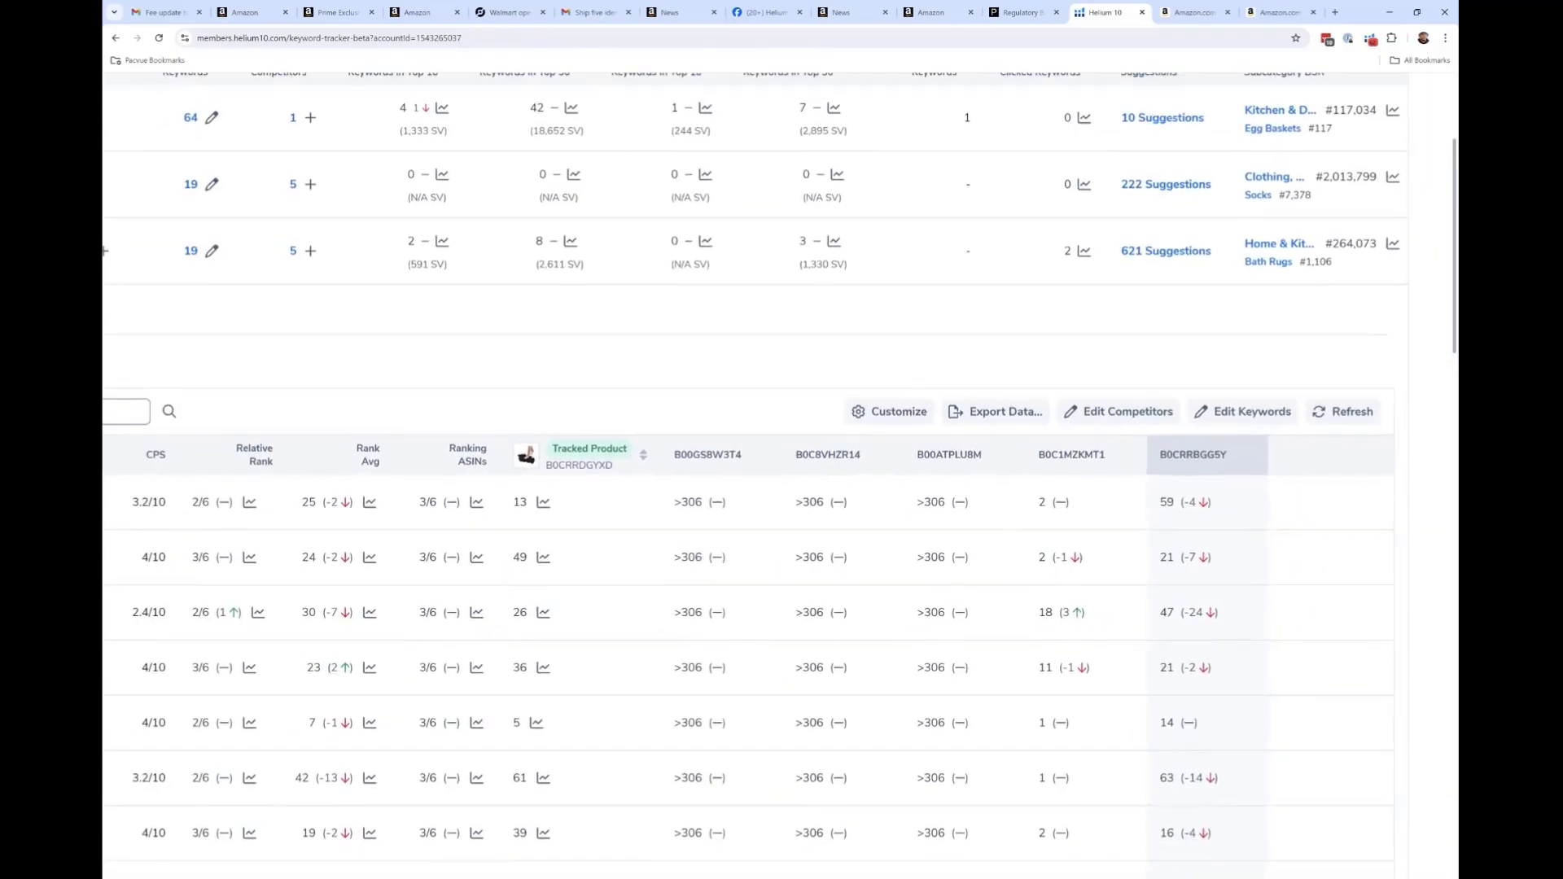
pyautogui.scroll(-2, 981, 509)
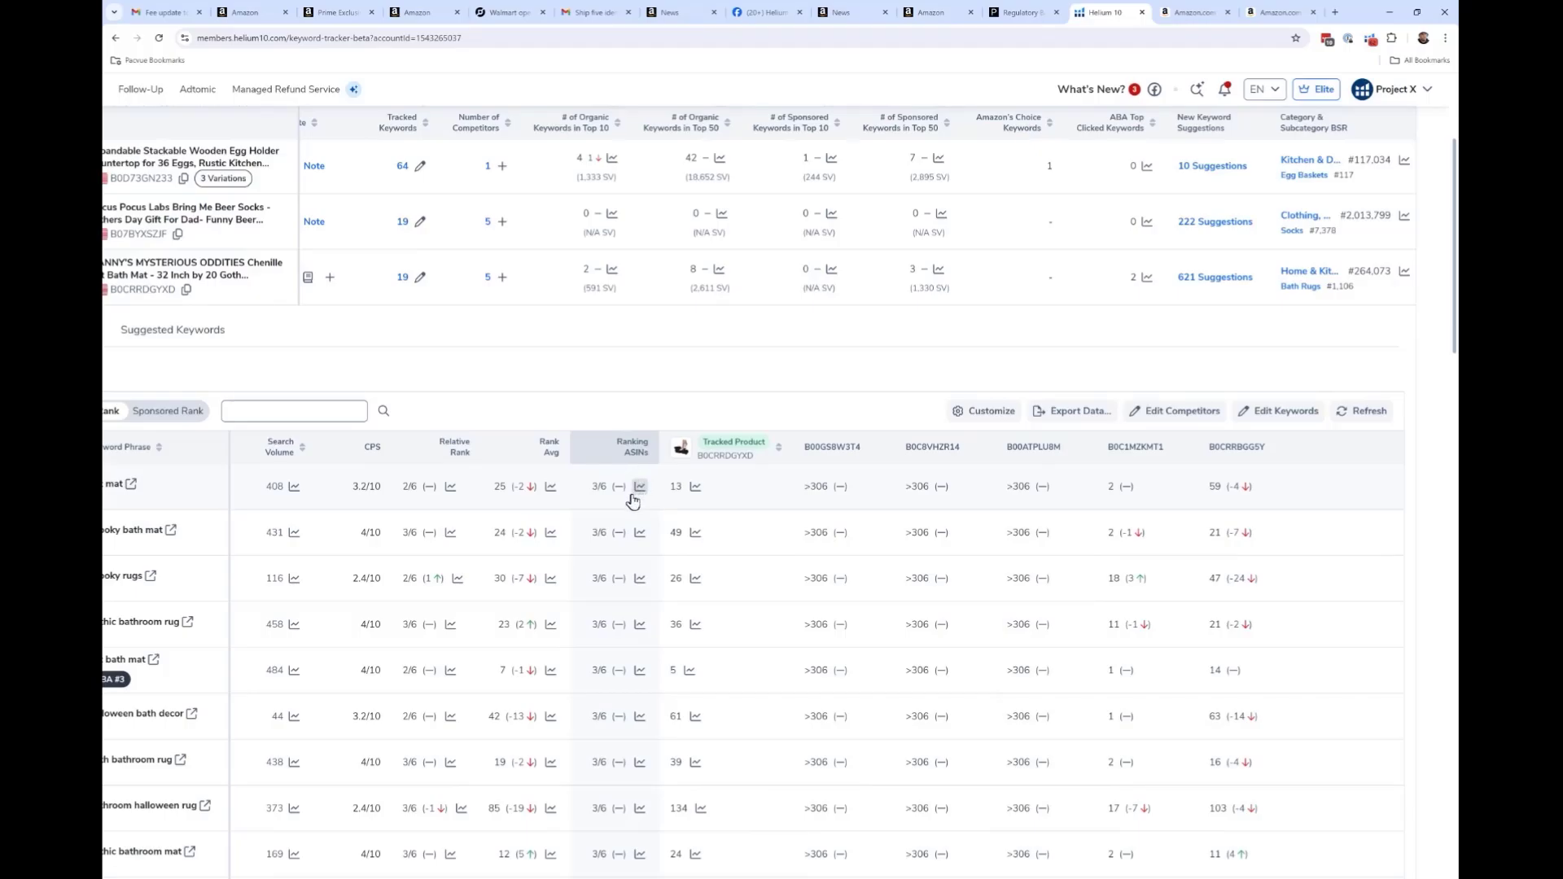
# Examine the Ranking ASINs, Rank Avg and Relative Rank columns of the competitor comparison.
pyautogui.scroll(-2, 736, 432)
pyautogui.scroll(3, 735, 433)
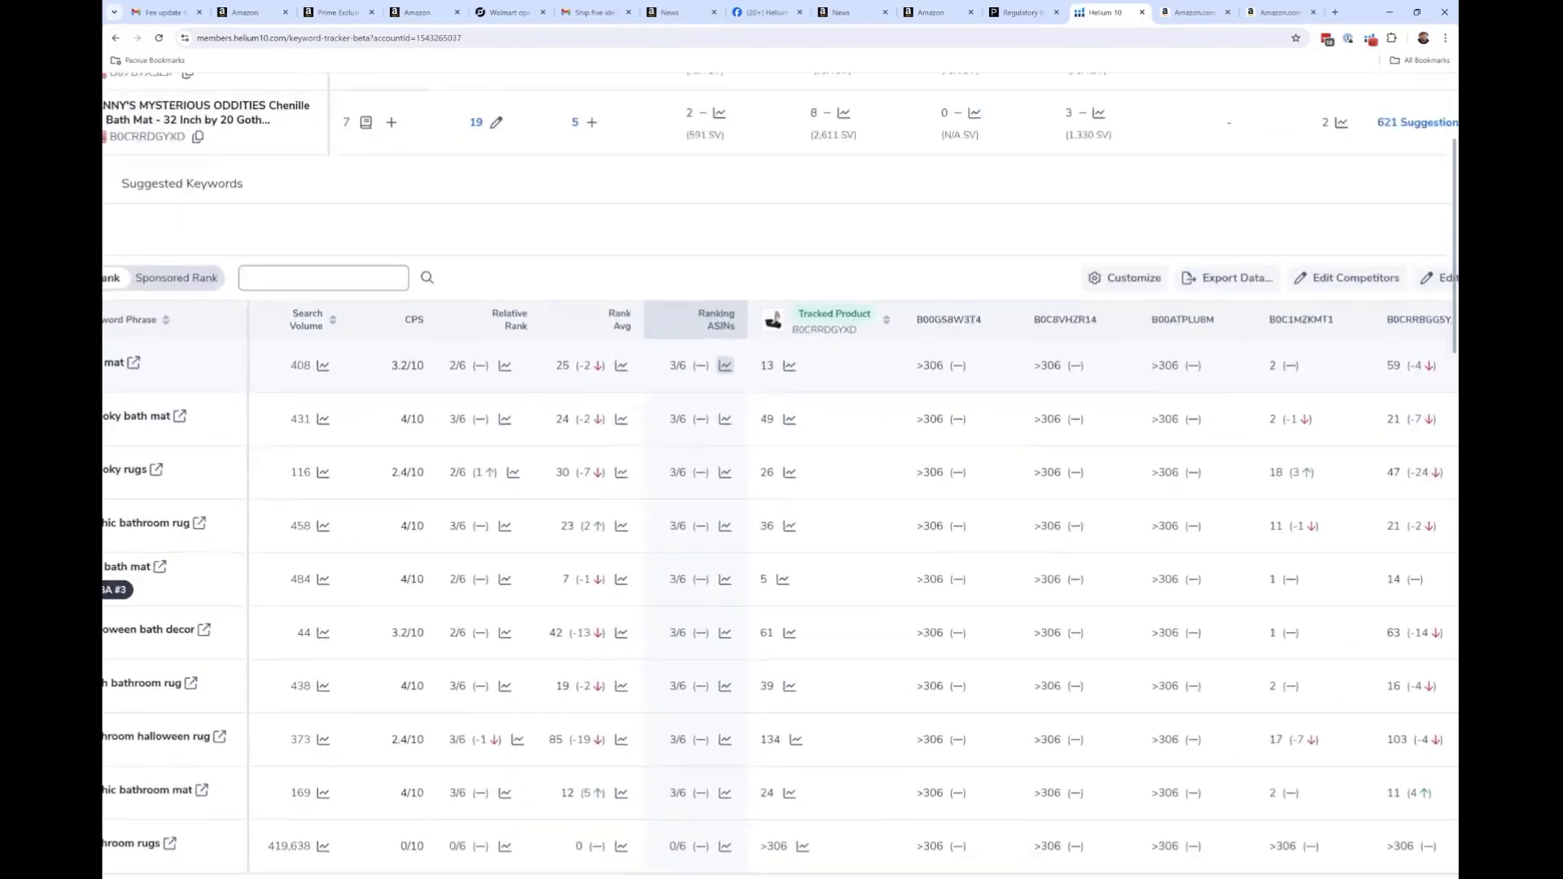
pyautogui.hscroll(-2, 736, 433)
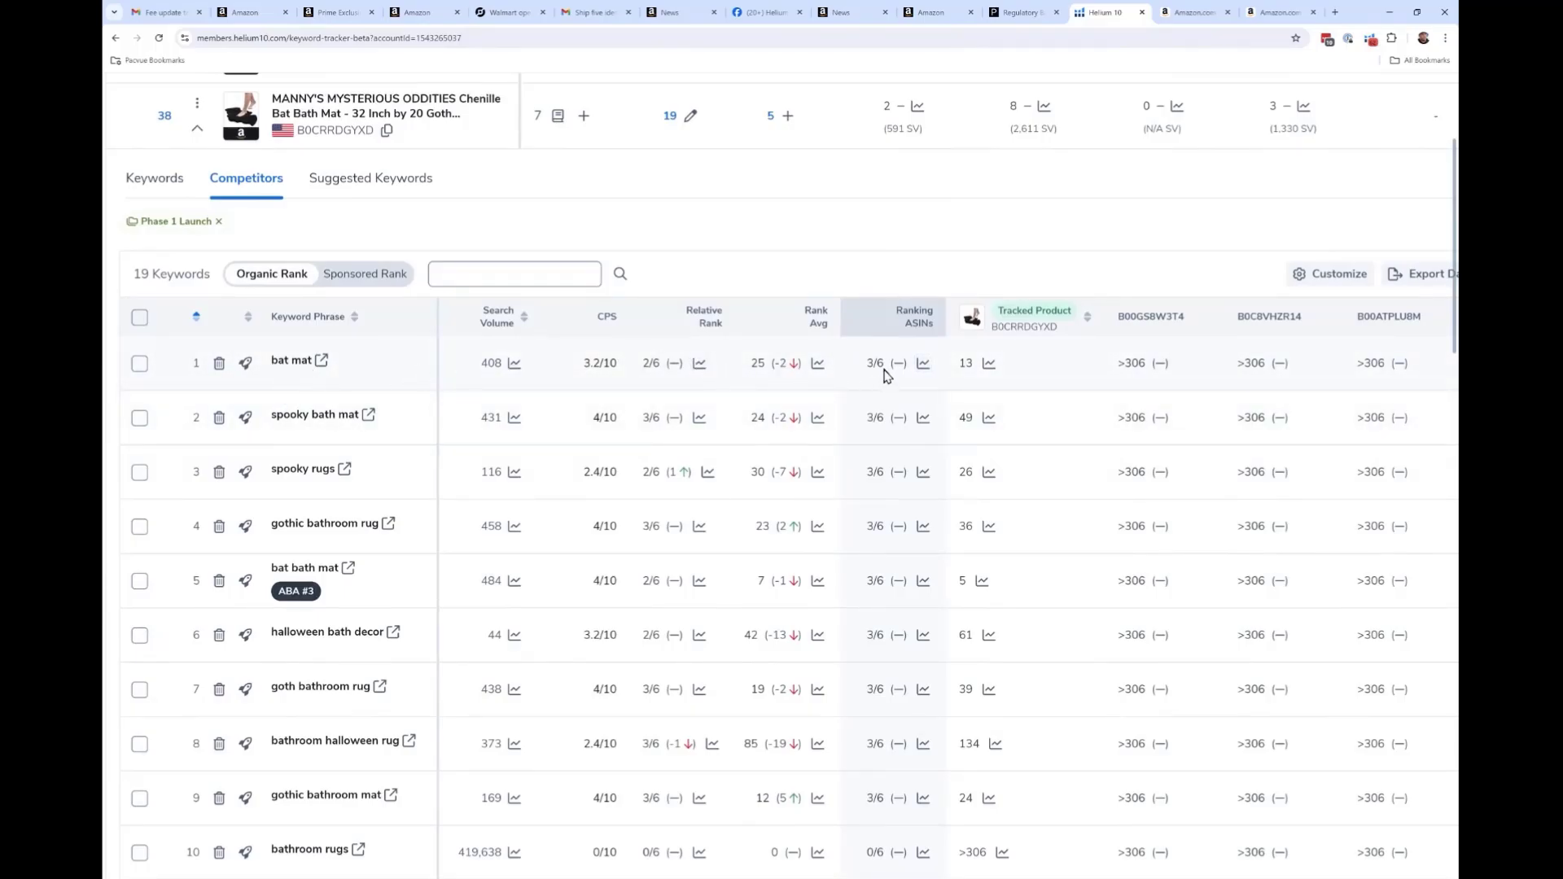
pyautogui.scroll(4, 885, 378)
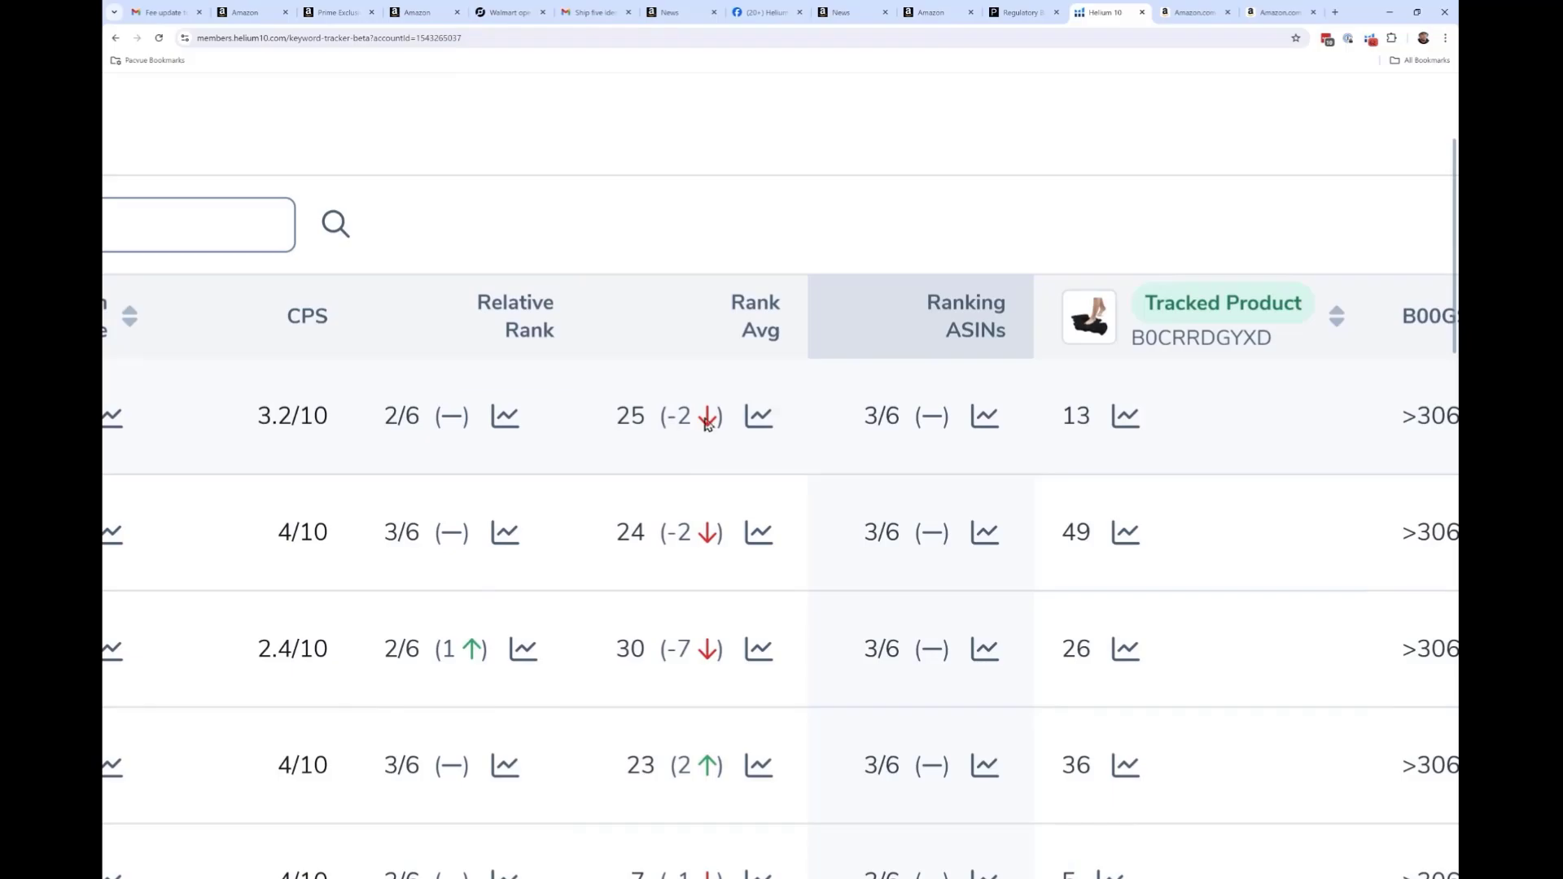
pyautogui.scroll(-5, 393, 485)
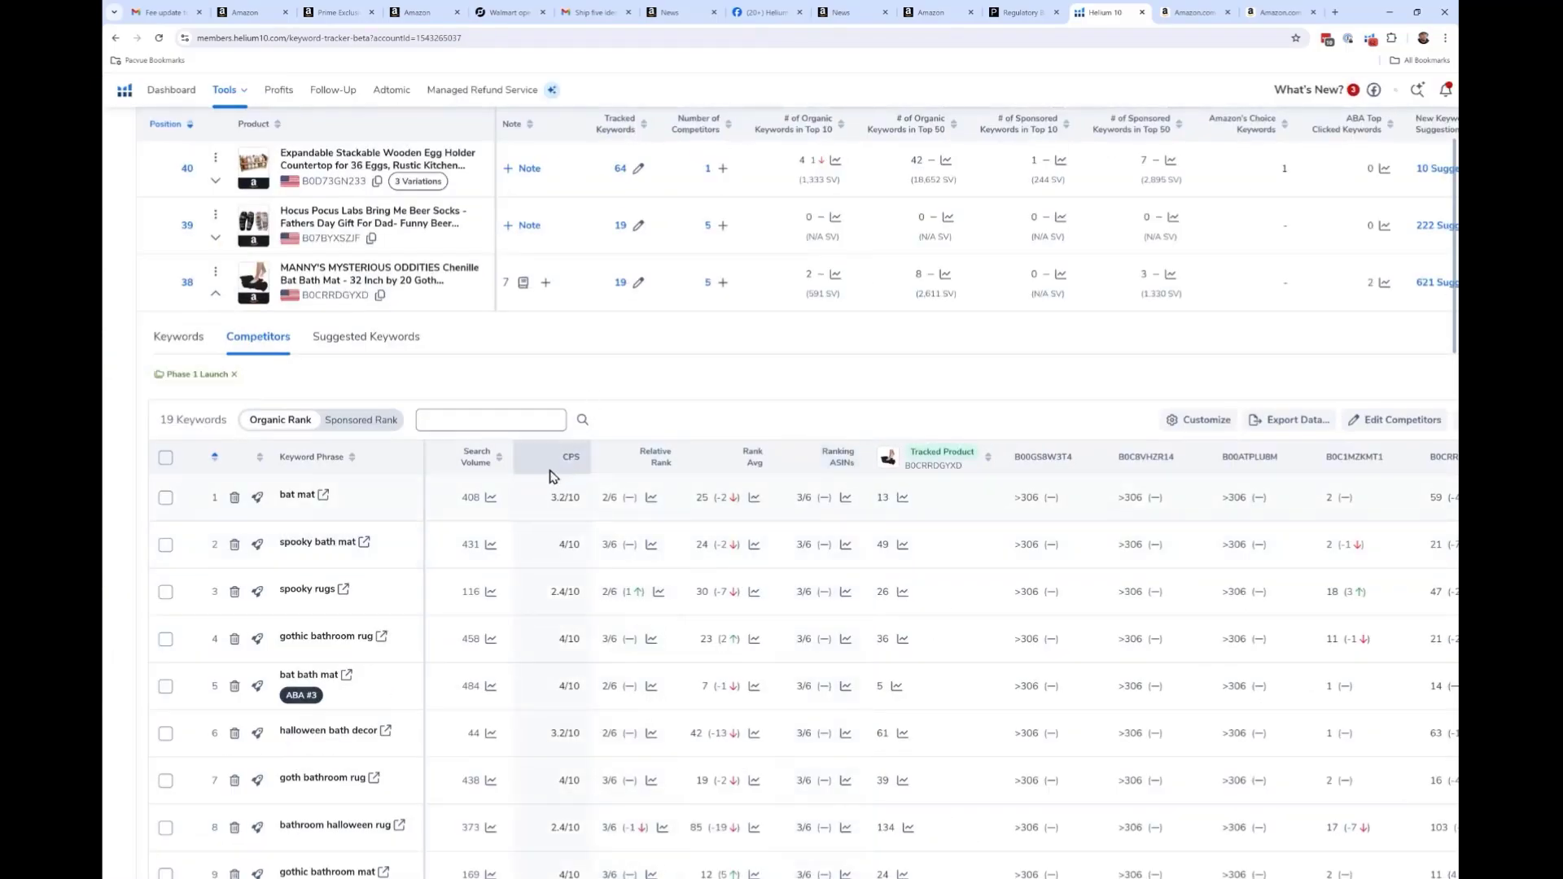
# Read the explanation of the CPS column and compare its scores across the tracked keywords.
pyautogui.scroll(5, 541, 509)
pyautogui.scroll(-5, 541, 509)
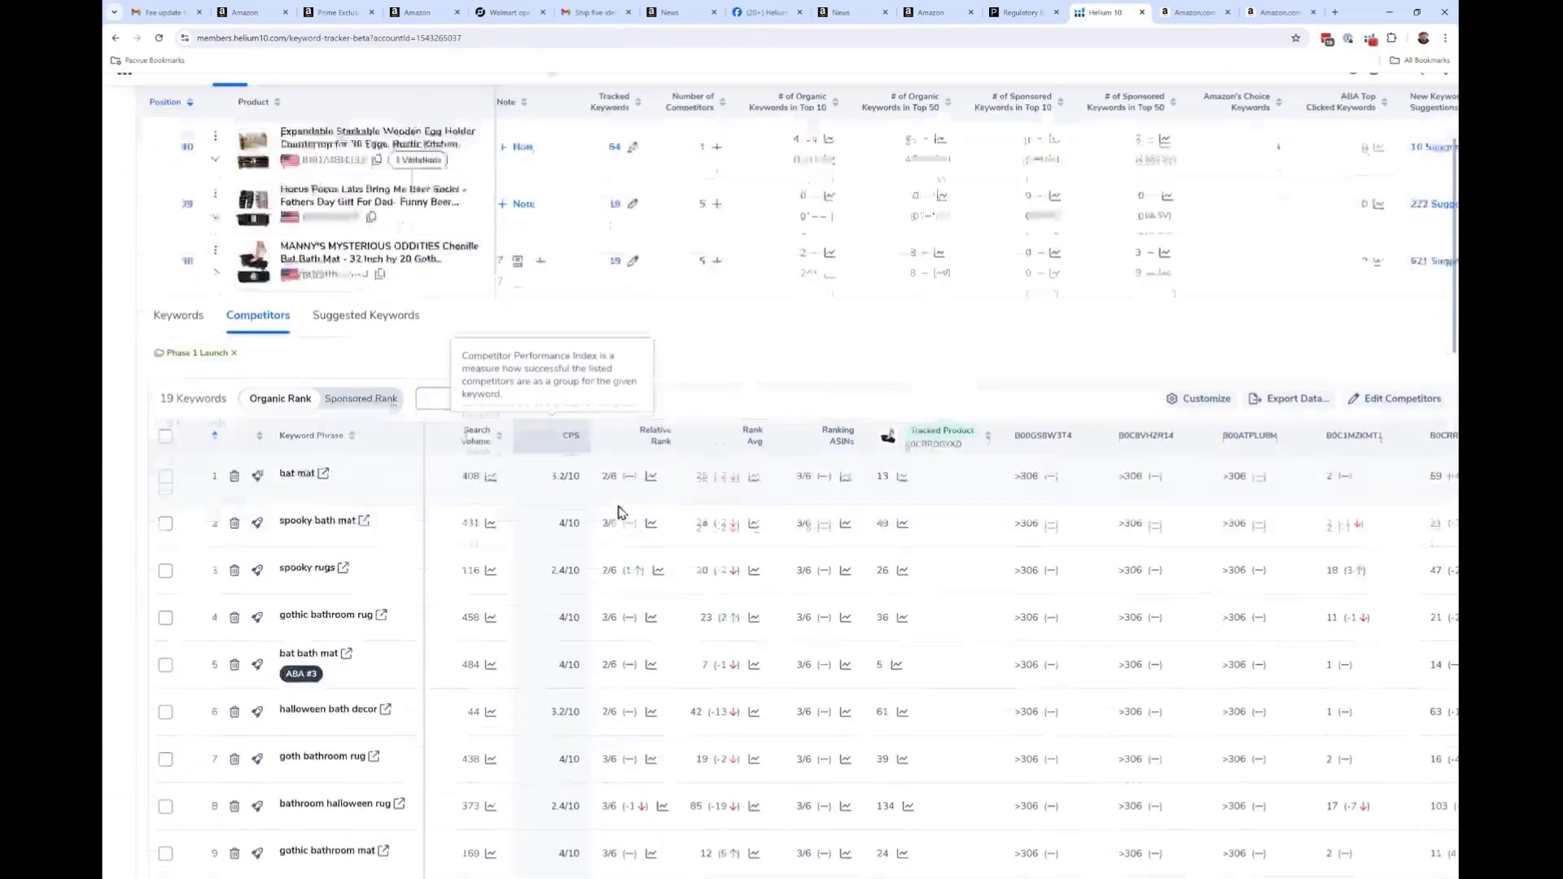
pyautogui.scroll(-3, 619, 512)
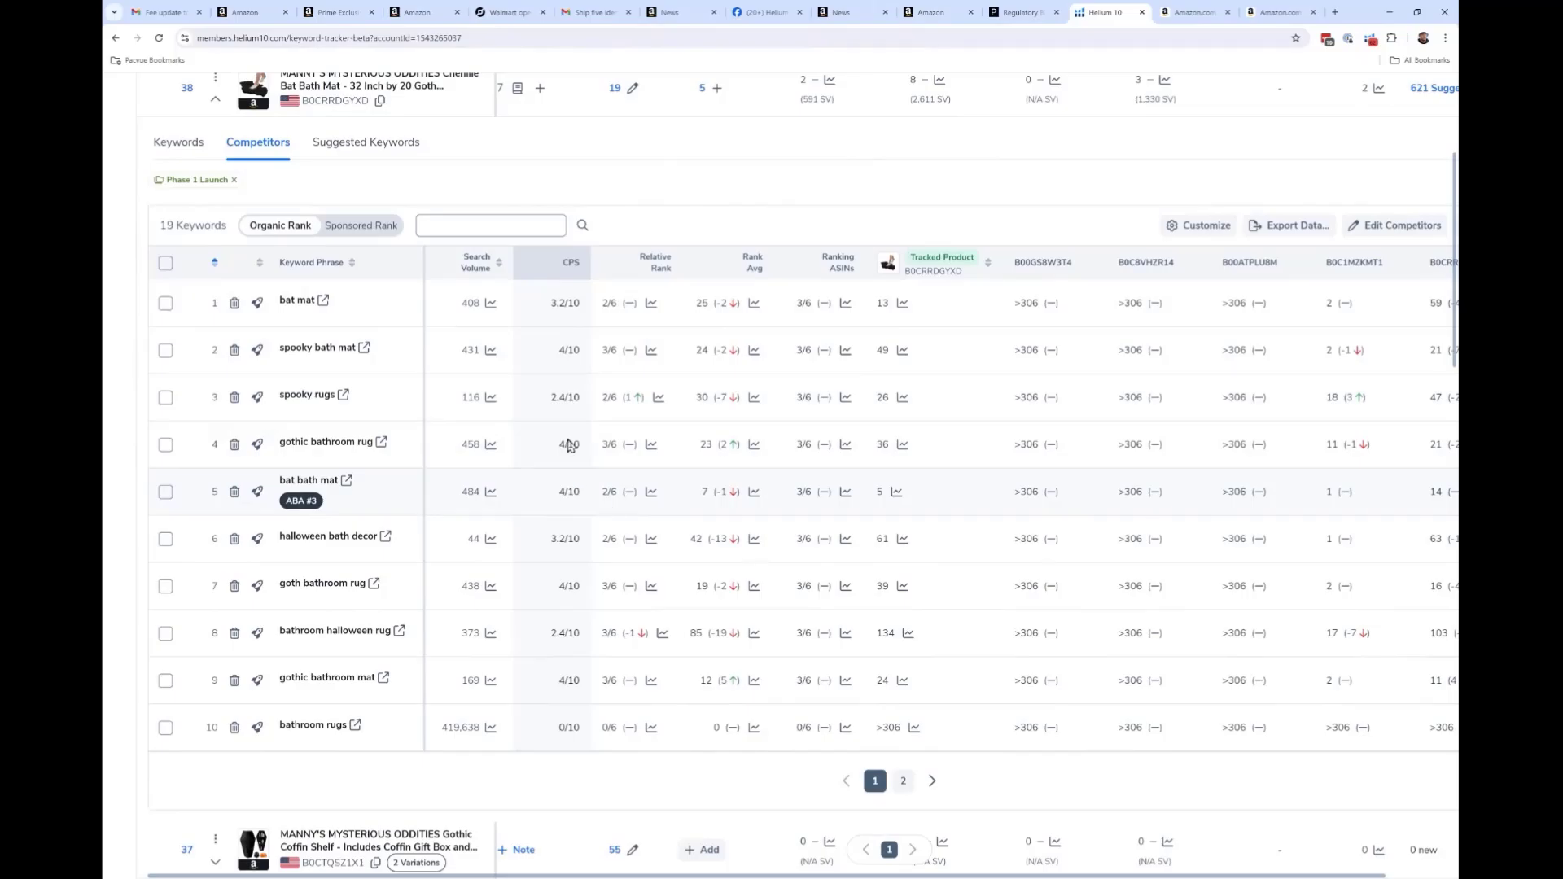
pyautogui.moveTo(554, 265)
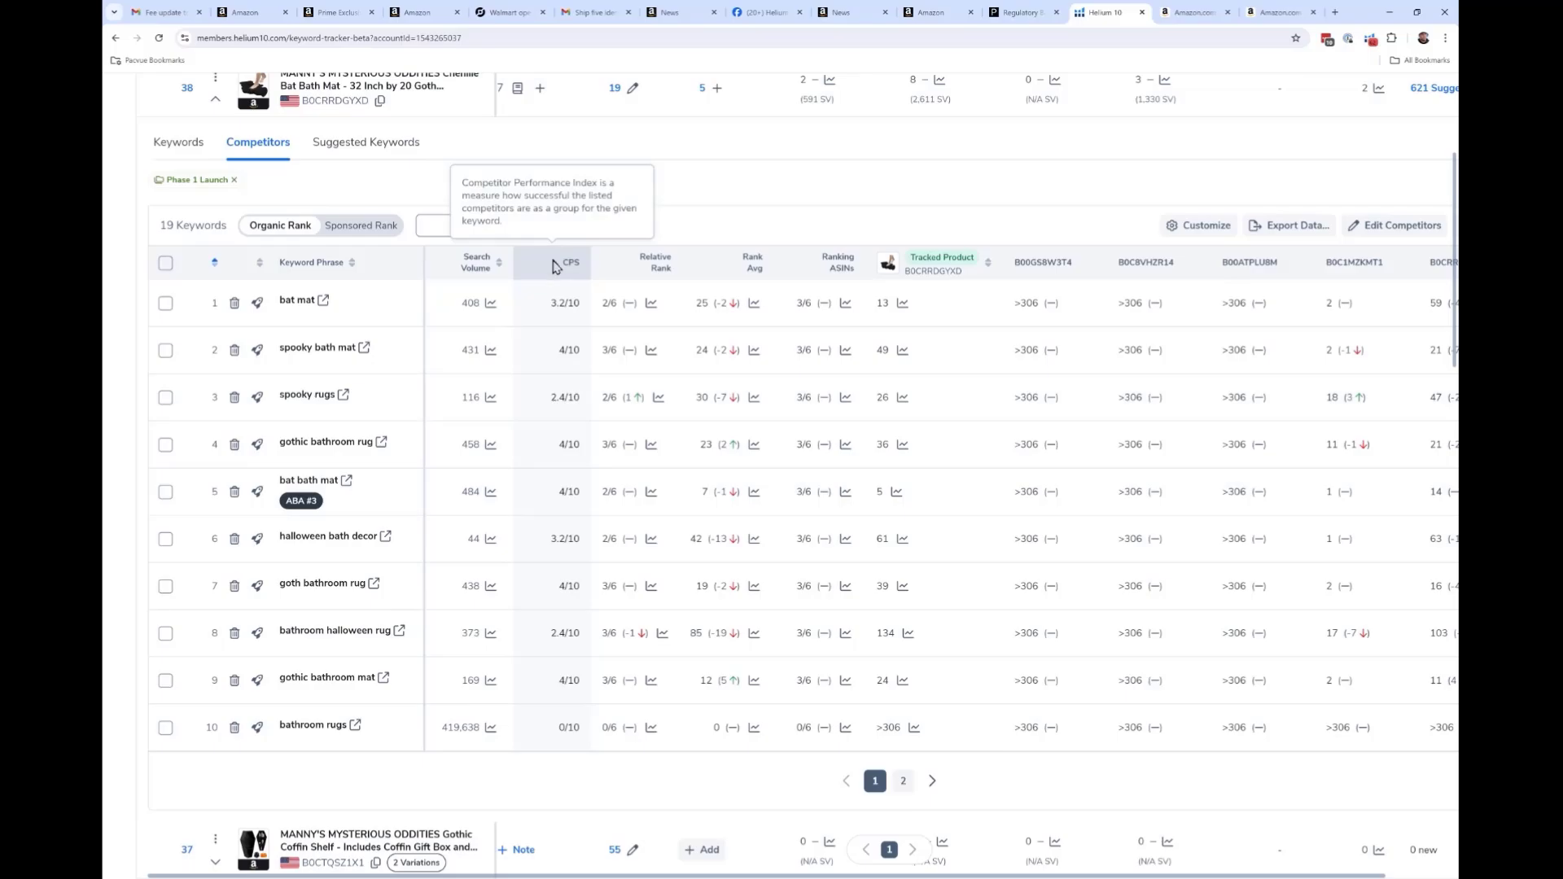
pyautogui.scroll(5, 556, 268)
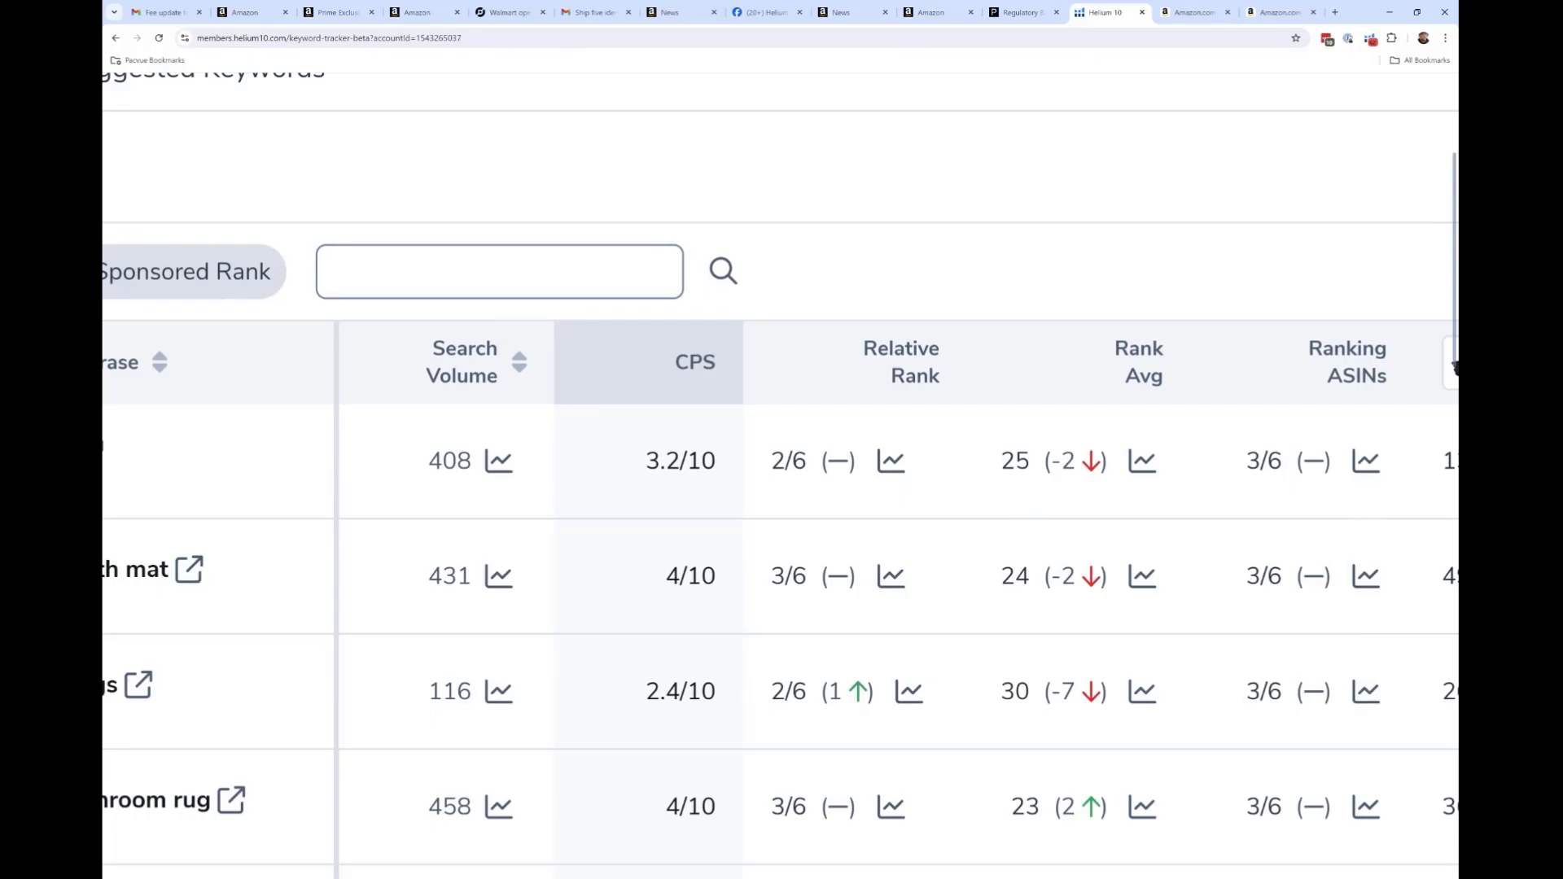
pyautogui.scroll(-5, 442, 382)
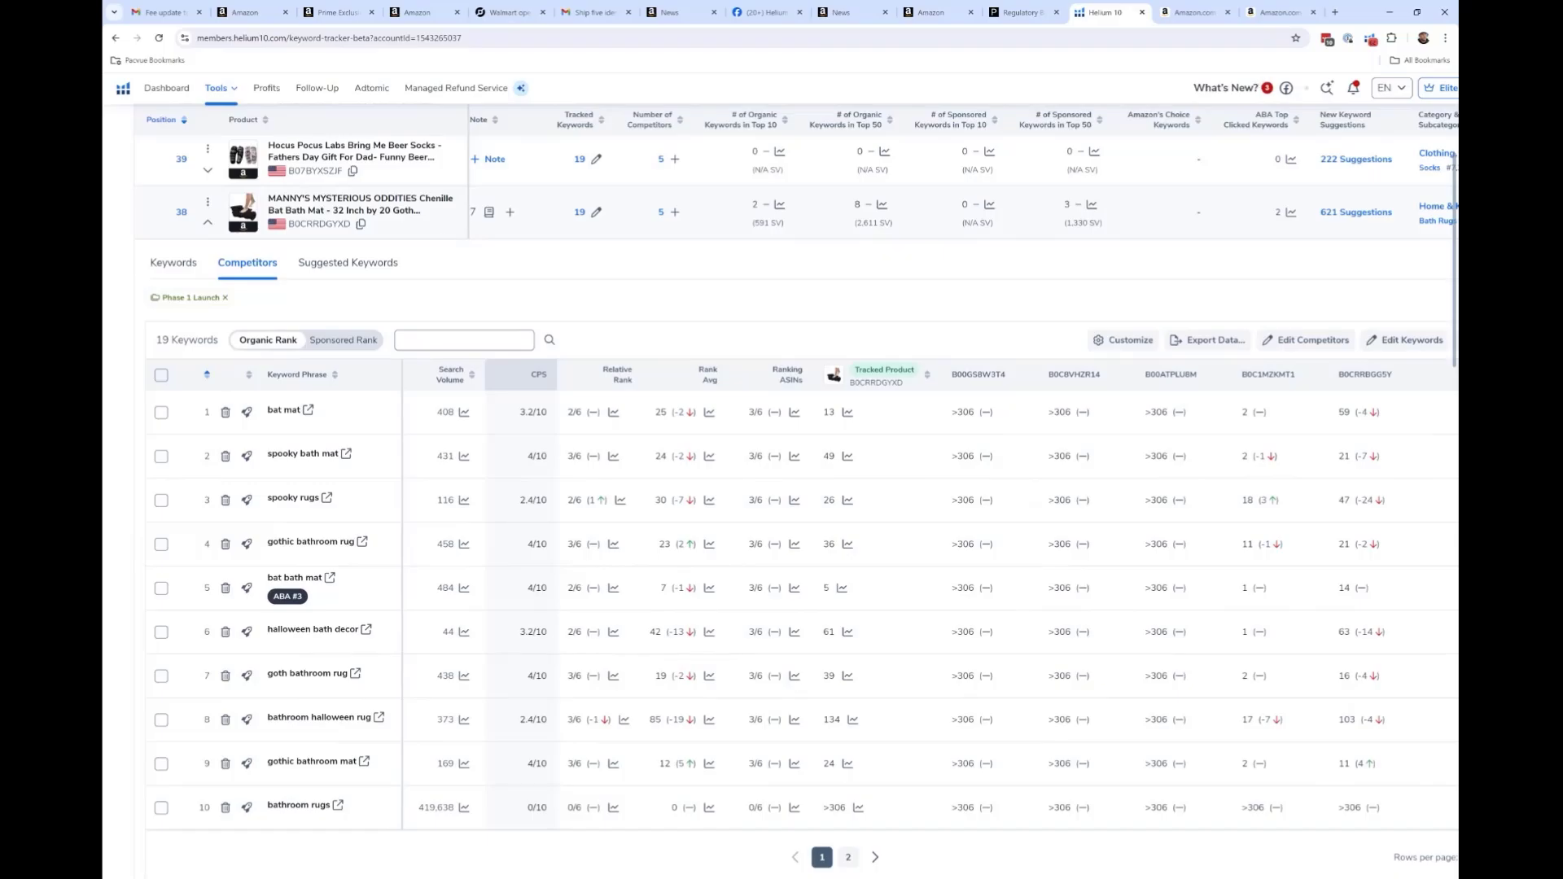
# Show the bat bath mat's Suggested Keywords and open the Keyword Suggestions Insights settings.
pyautogui.hotkey('ctrl', '-')
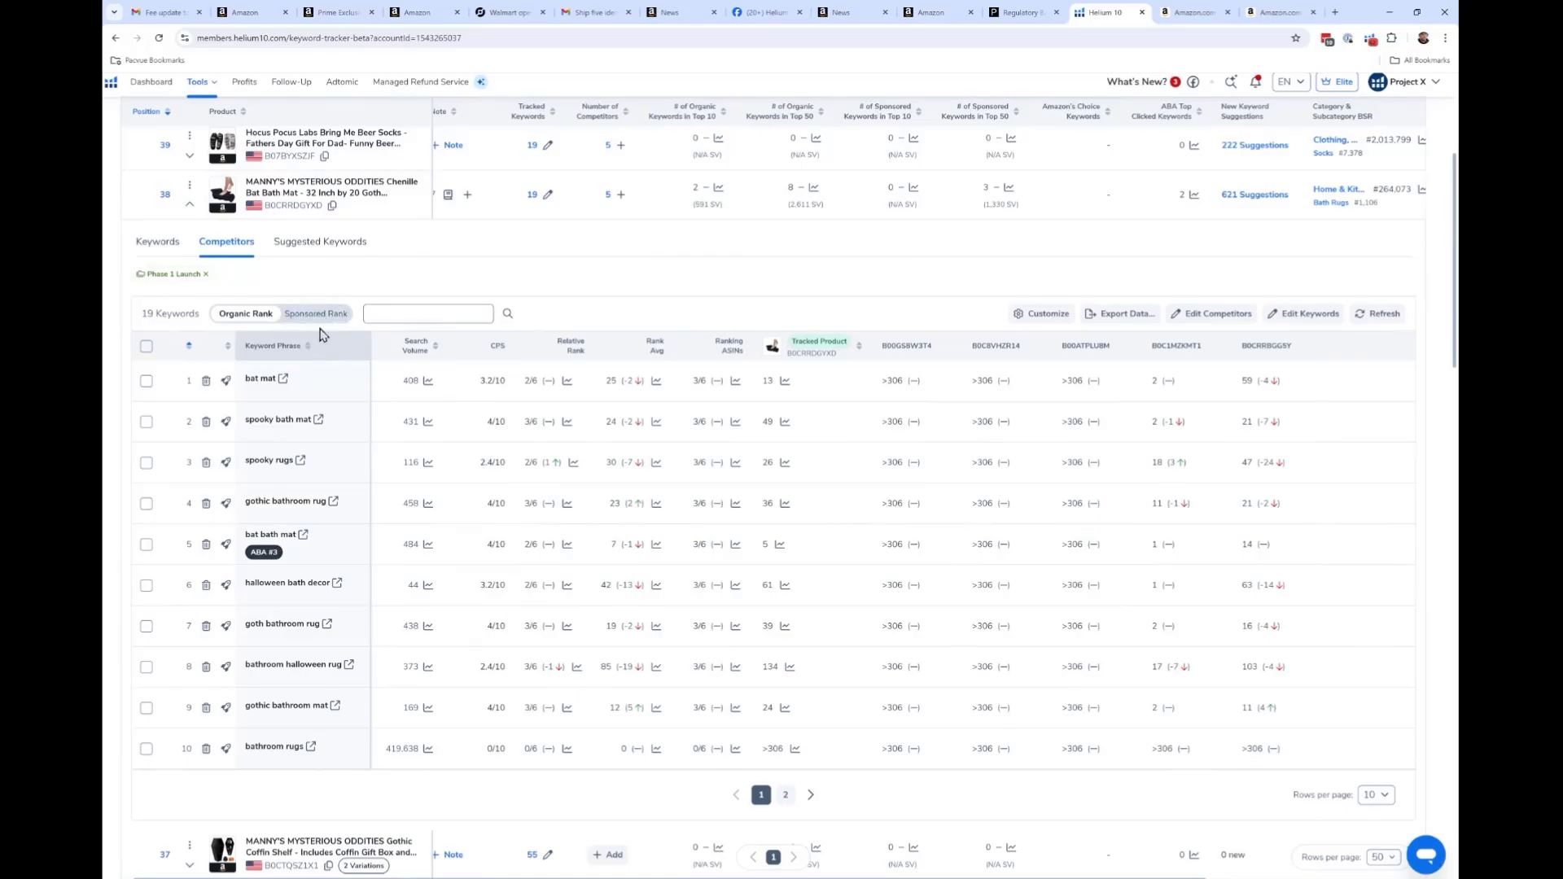
pyautogui.click(315, 243)
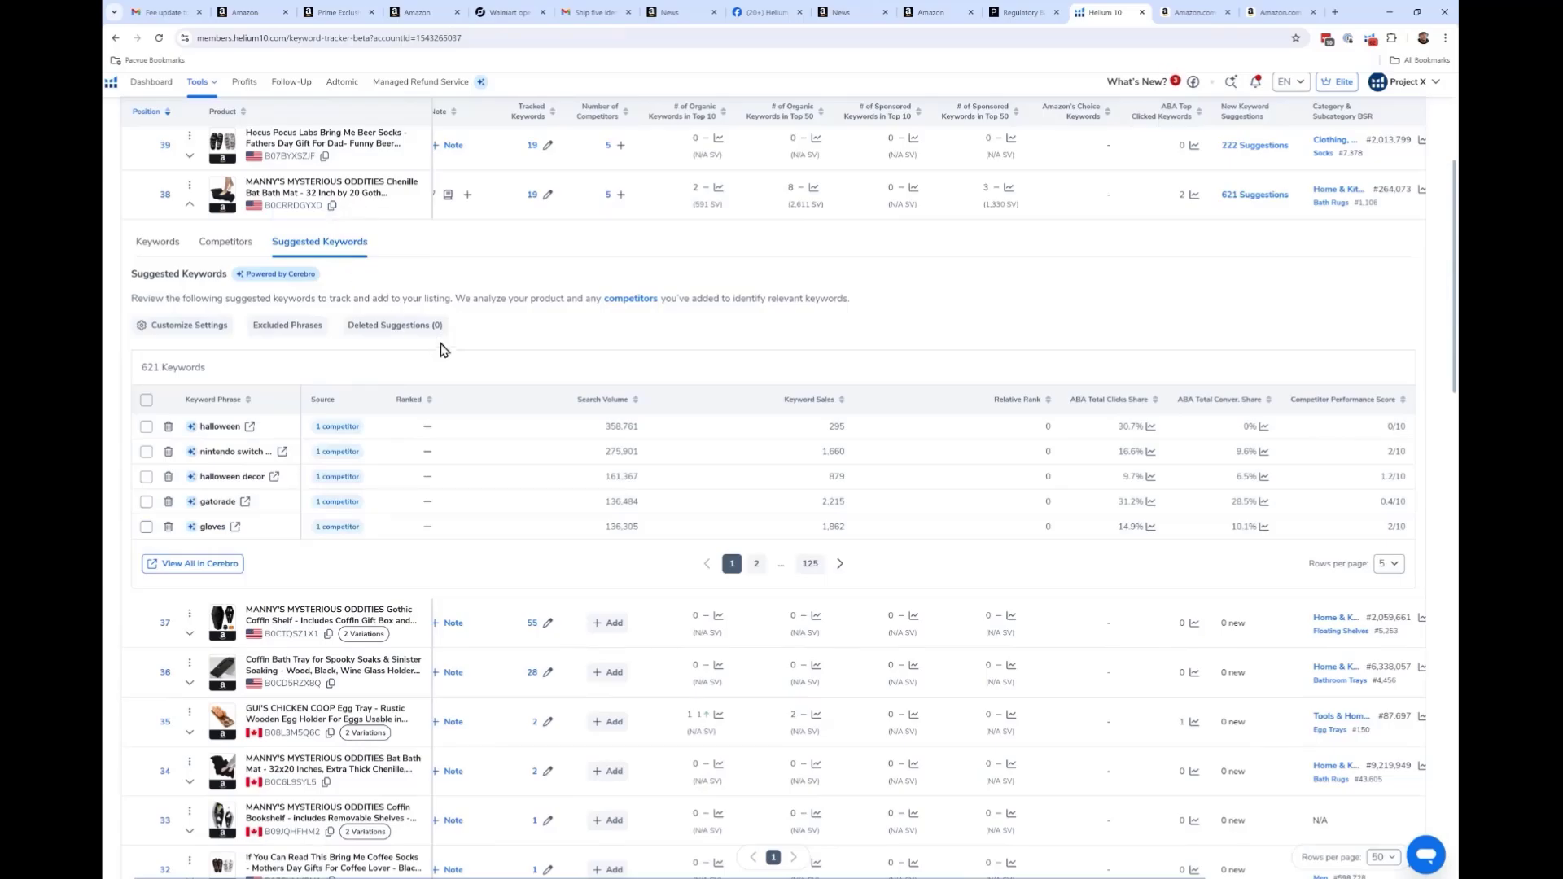
pyautogui.click(196, 327)
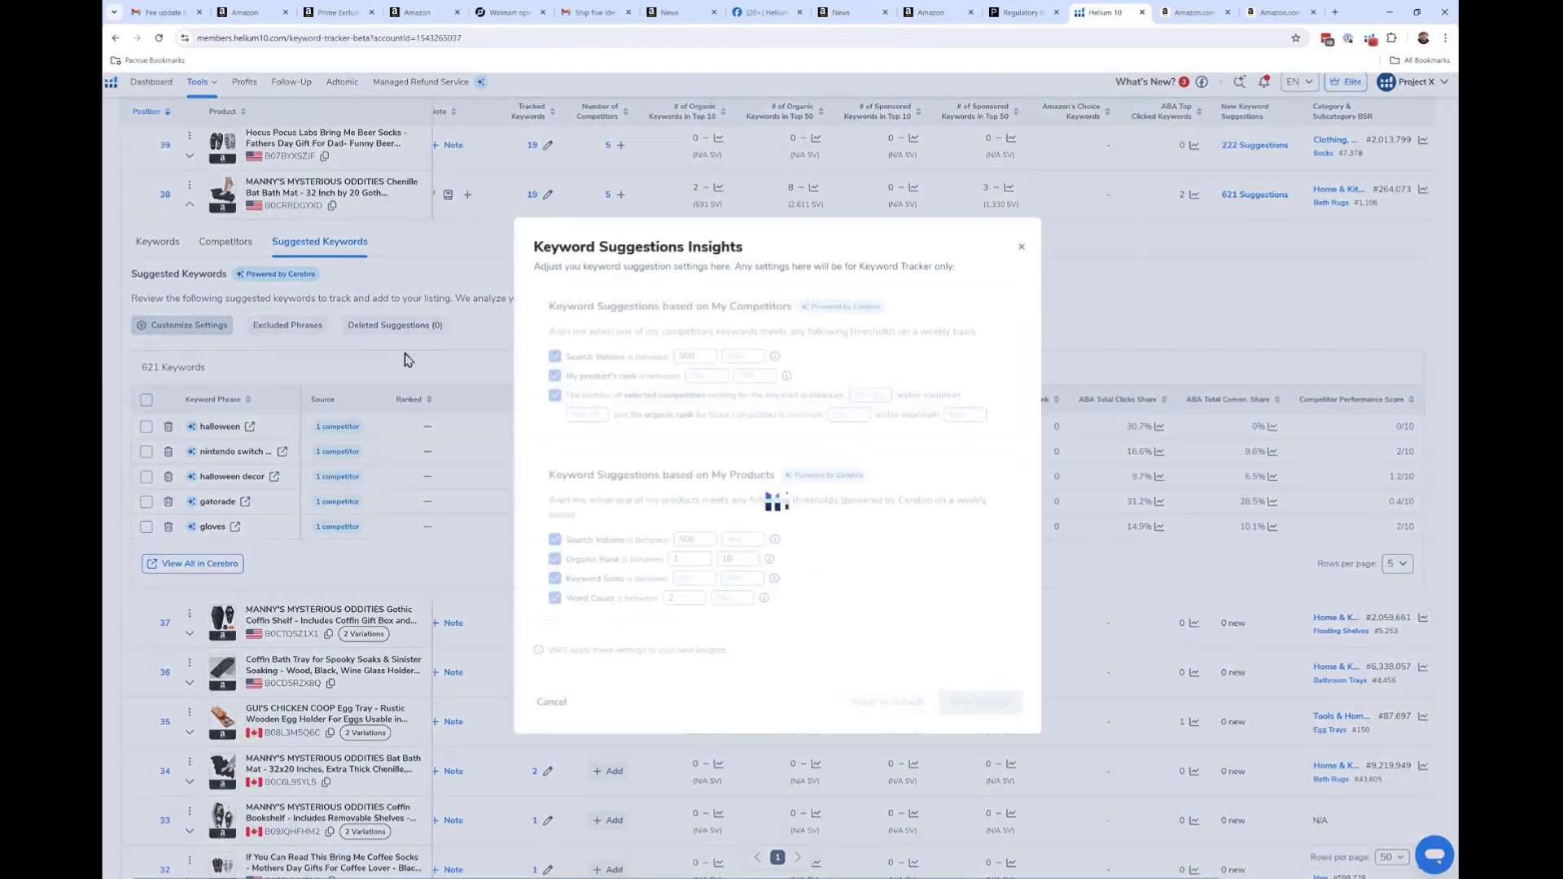
pyautogui.scroll(5, 777, 476)
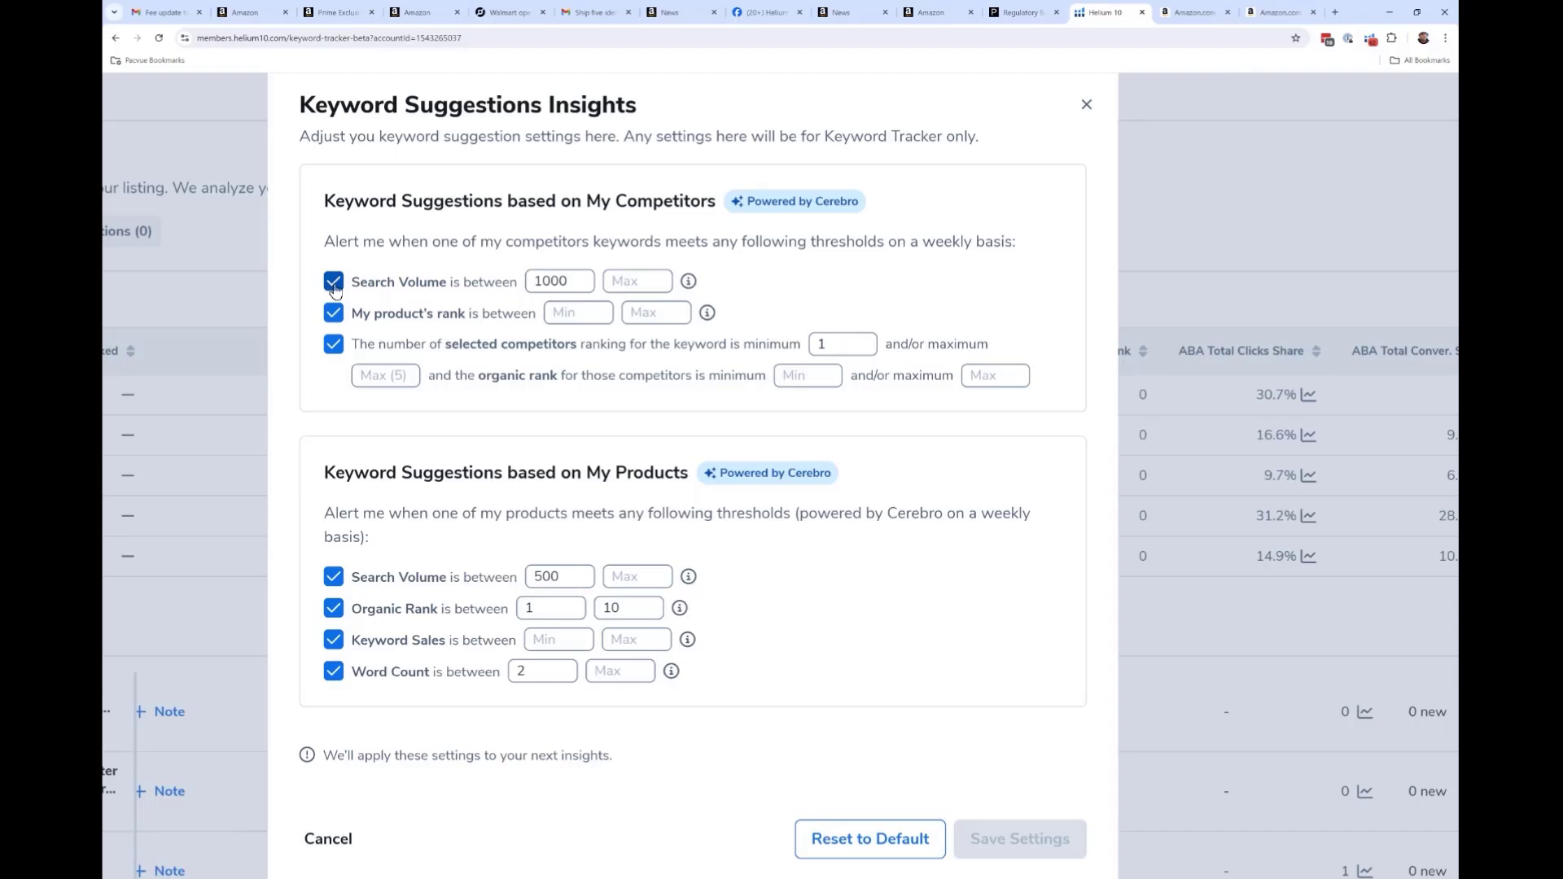
# Set the competitor-based suggestion thresholds to minimum search volume 500, own product rank 0 to 0, and competitor organic rank 1 to 20.
pyautogui.doubleClick(539, 281)
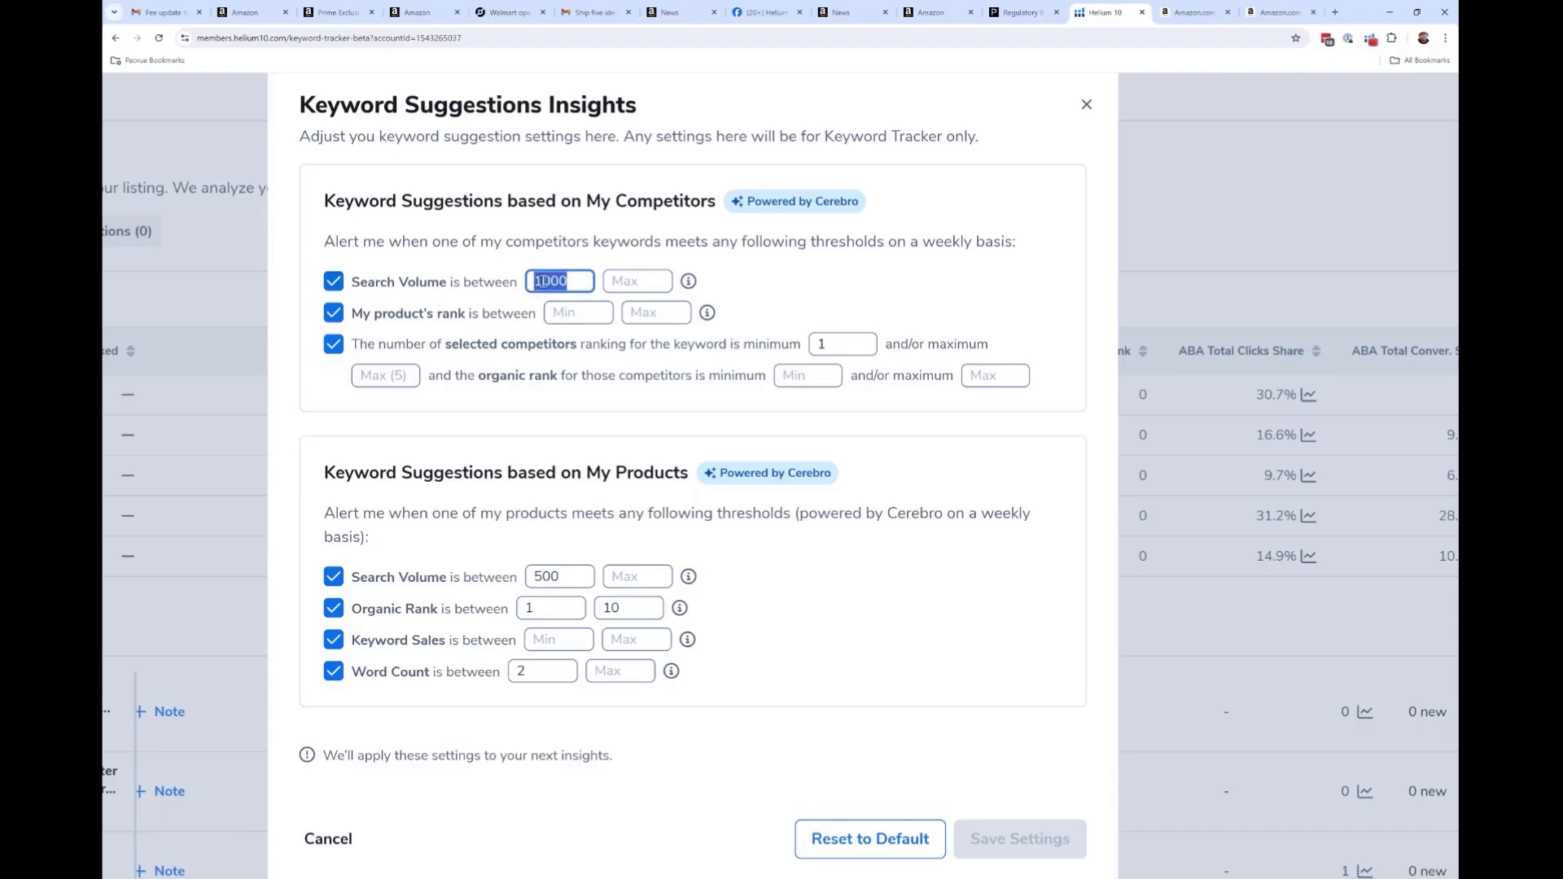
pyautogui.write('500')
pyautogui.click(596, 318)
pyautogui.write('0')
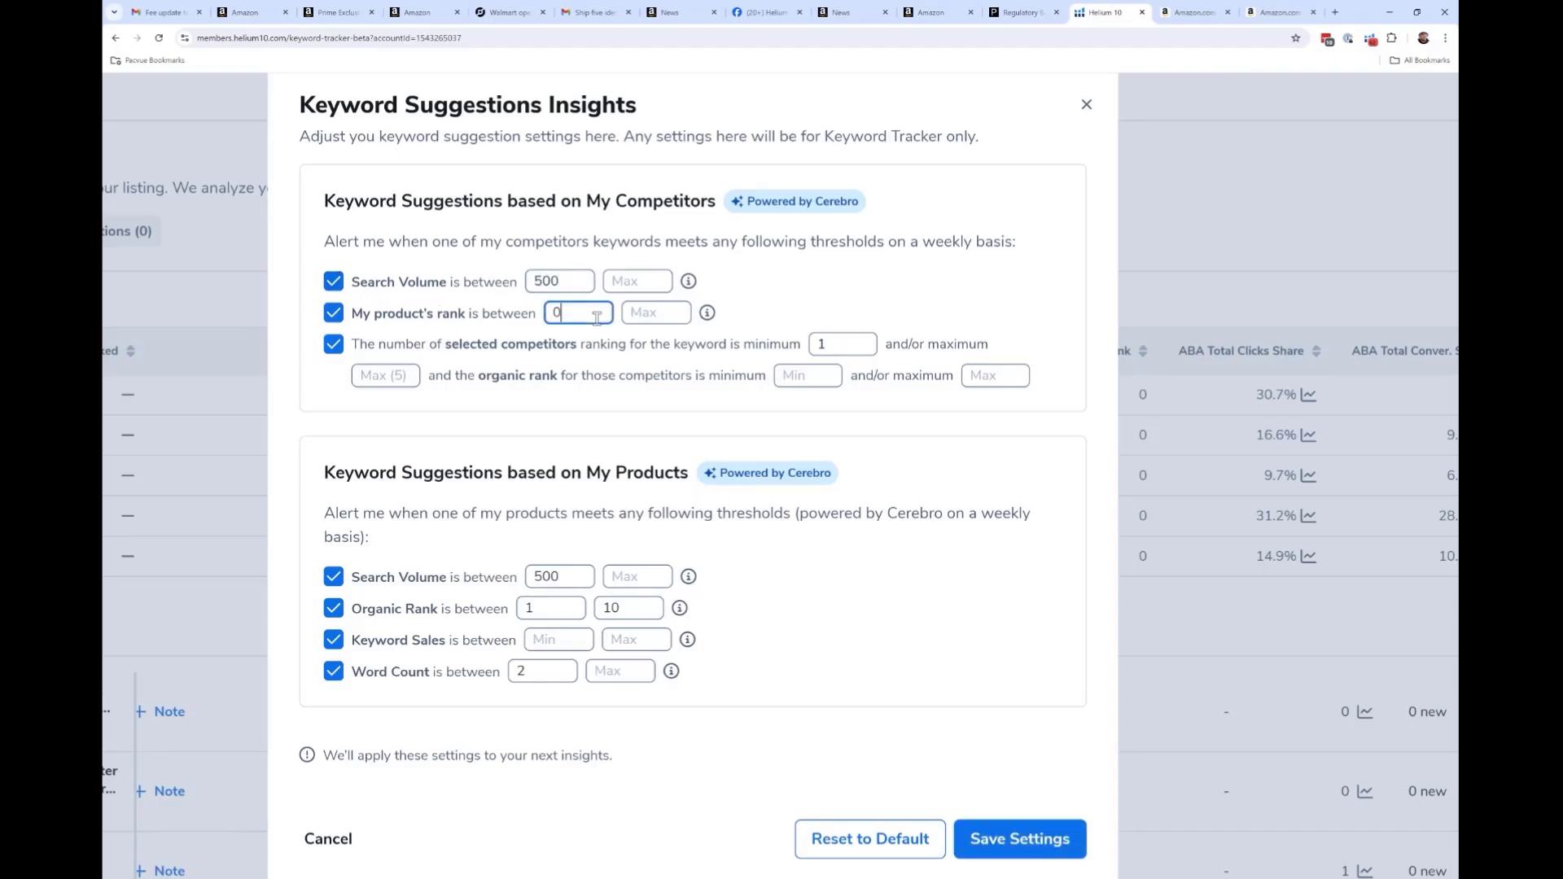
pyautogui.press('Tab')
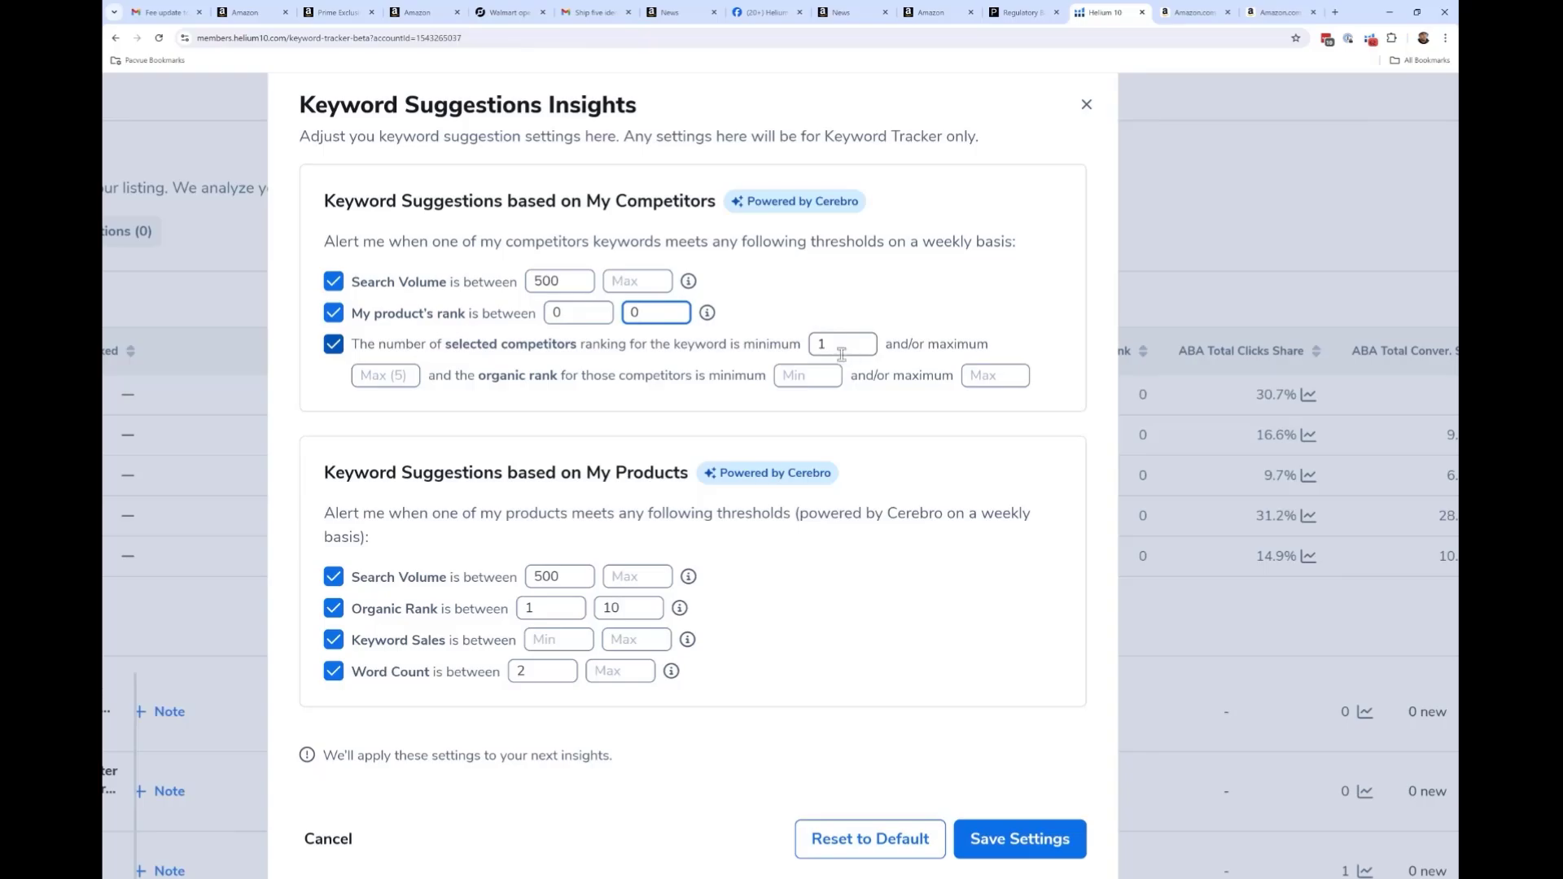
pyautogui.click(794, 376)
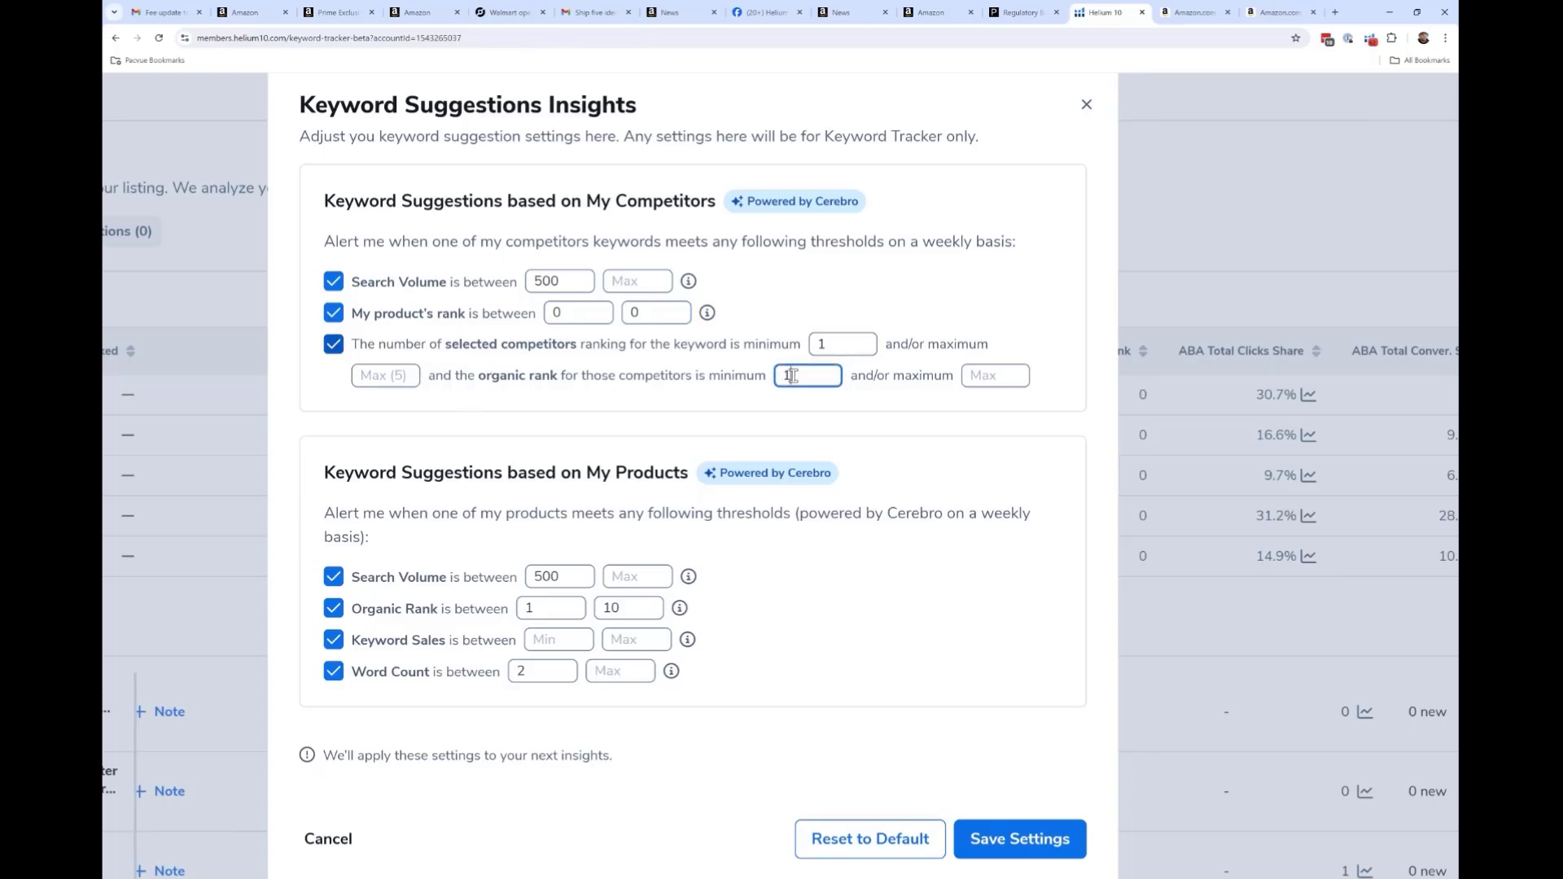
pyautogui.click(990, 370)
pyautogui.write('20')
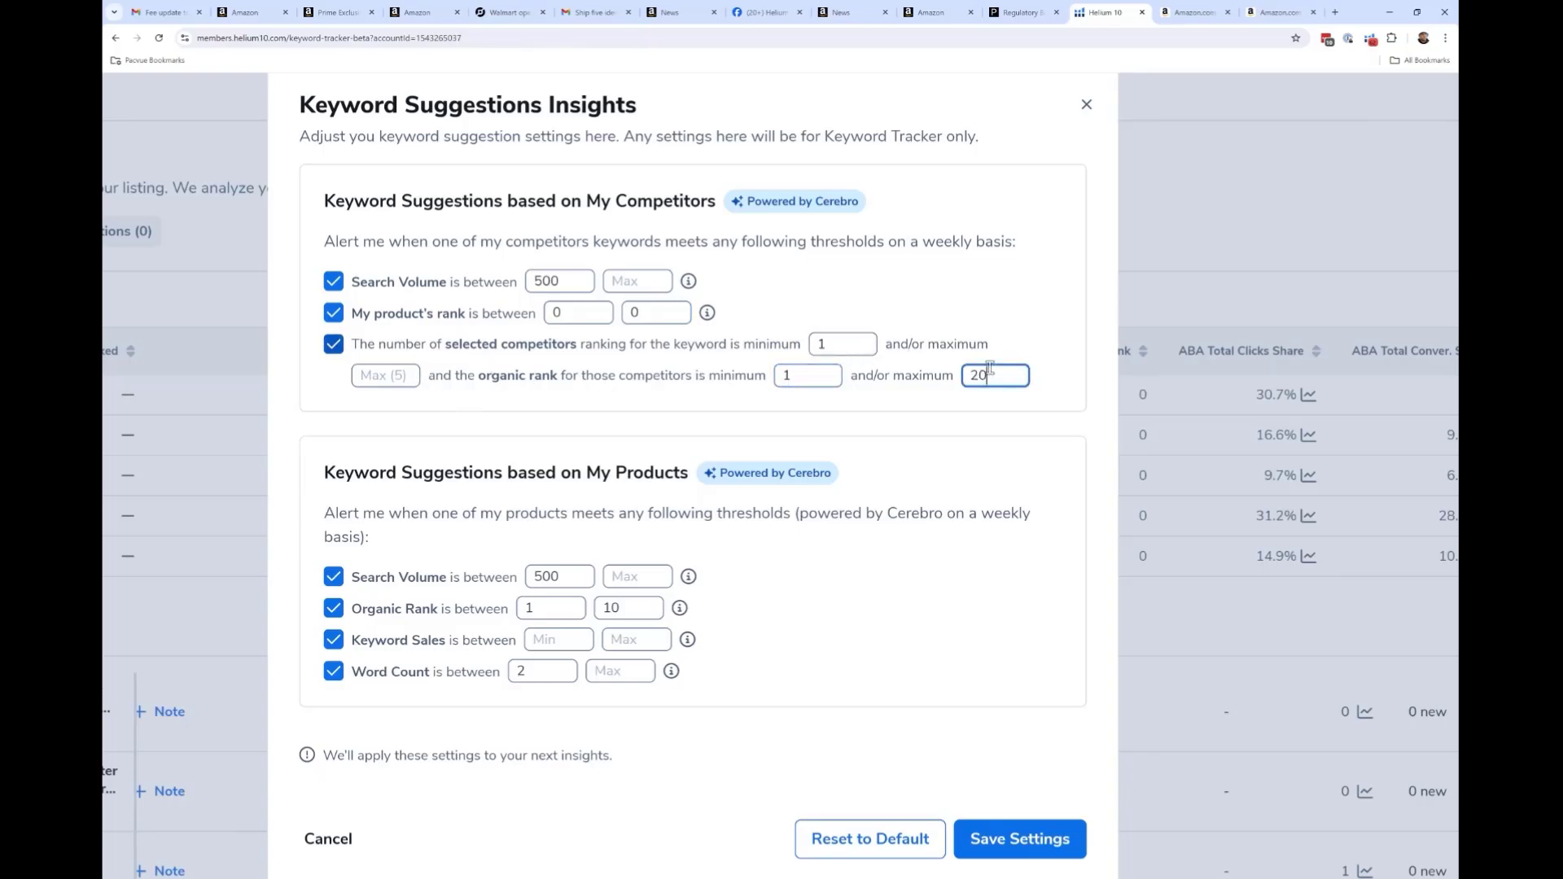
# Review the suggestion thresholds based on My Products, covering search volume, organic rank, keyword sales and word count.
pyautogui.scroll(5, 873, 473)
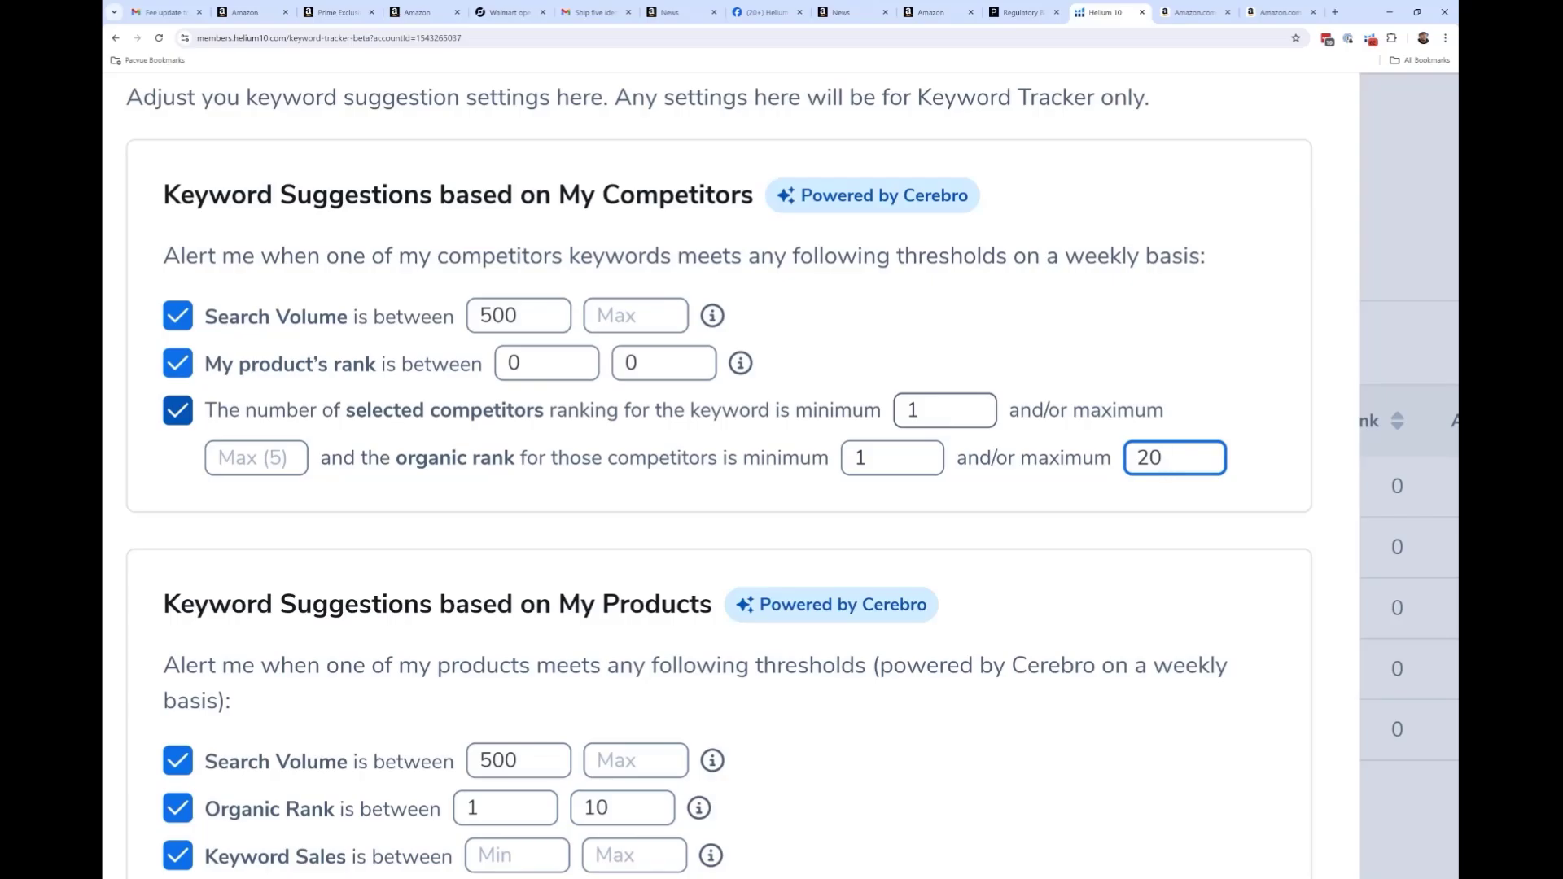
pyautogui.scroll(-3, 733, 472)
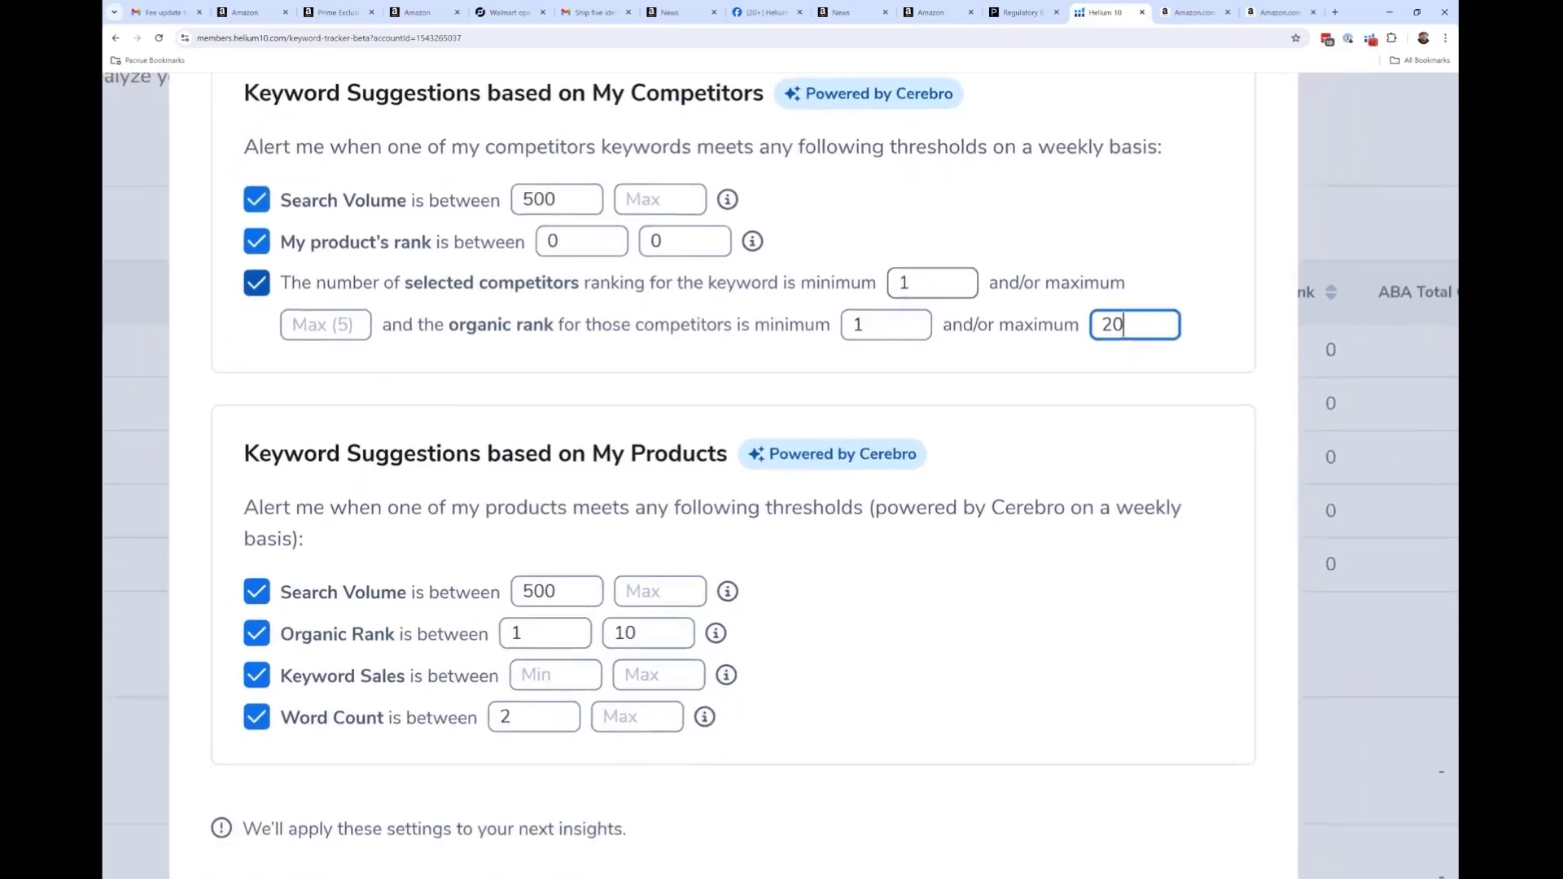
pyautogui.scroll(1, 733, 472)
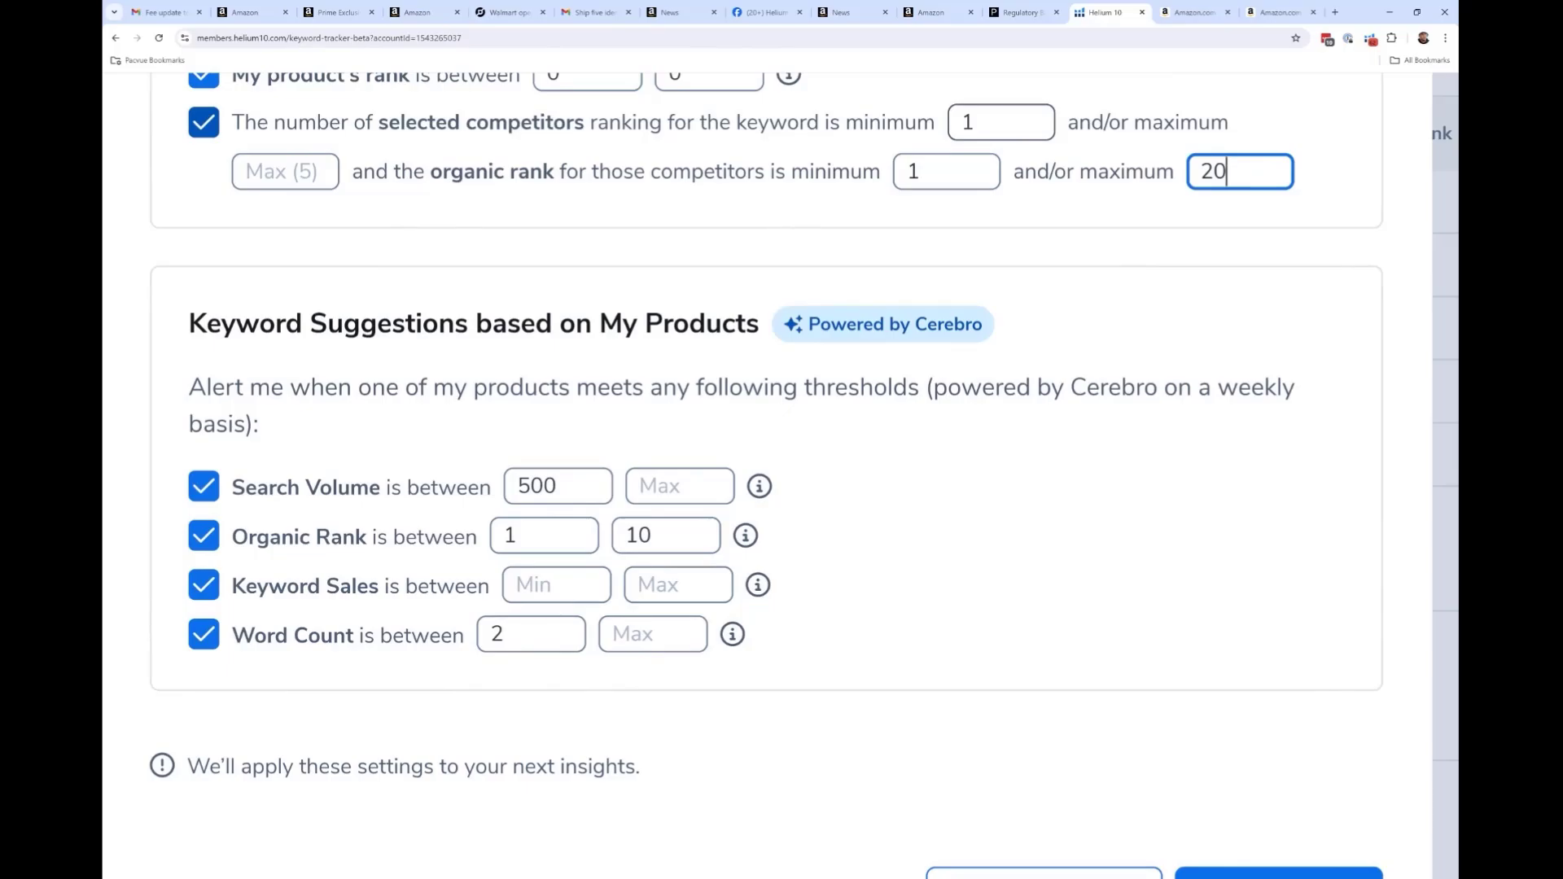
# Set the maximum organic rank for suggestions based on My Products to 30 and close the insights settings without saving.
pyautogui.scroll(2, 647, 643)
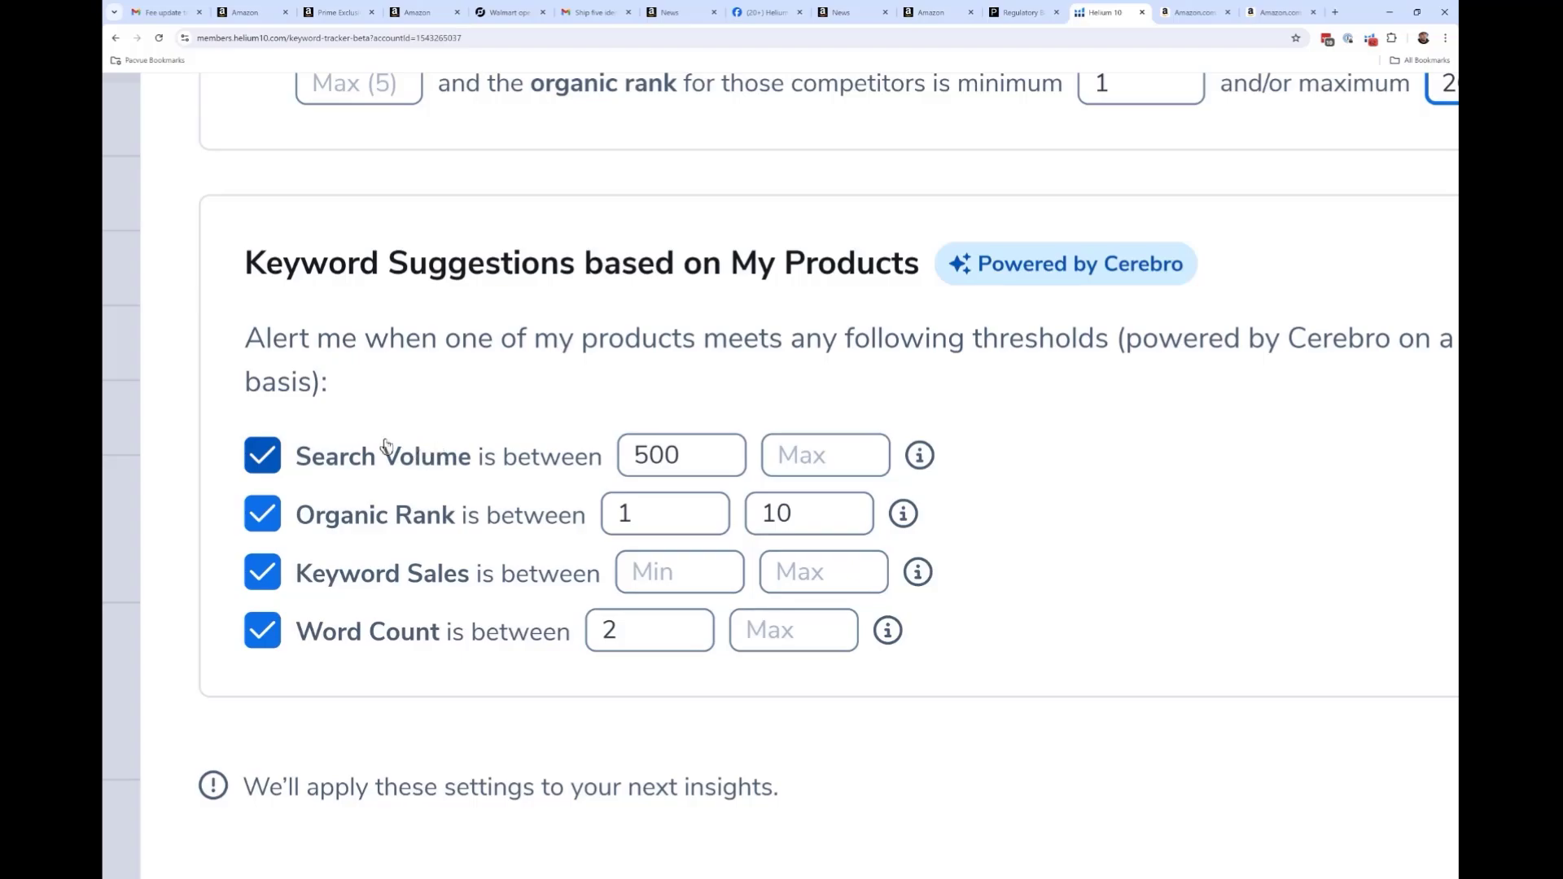
pyautogui.doubleClick(760, 510)
pyautogui.write('30')
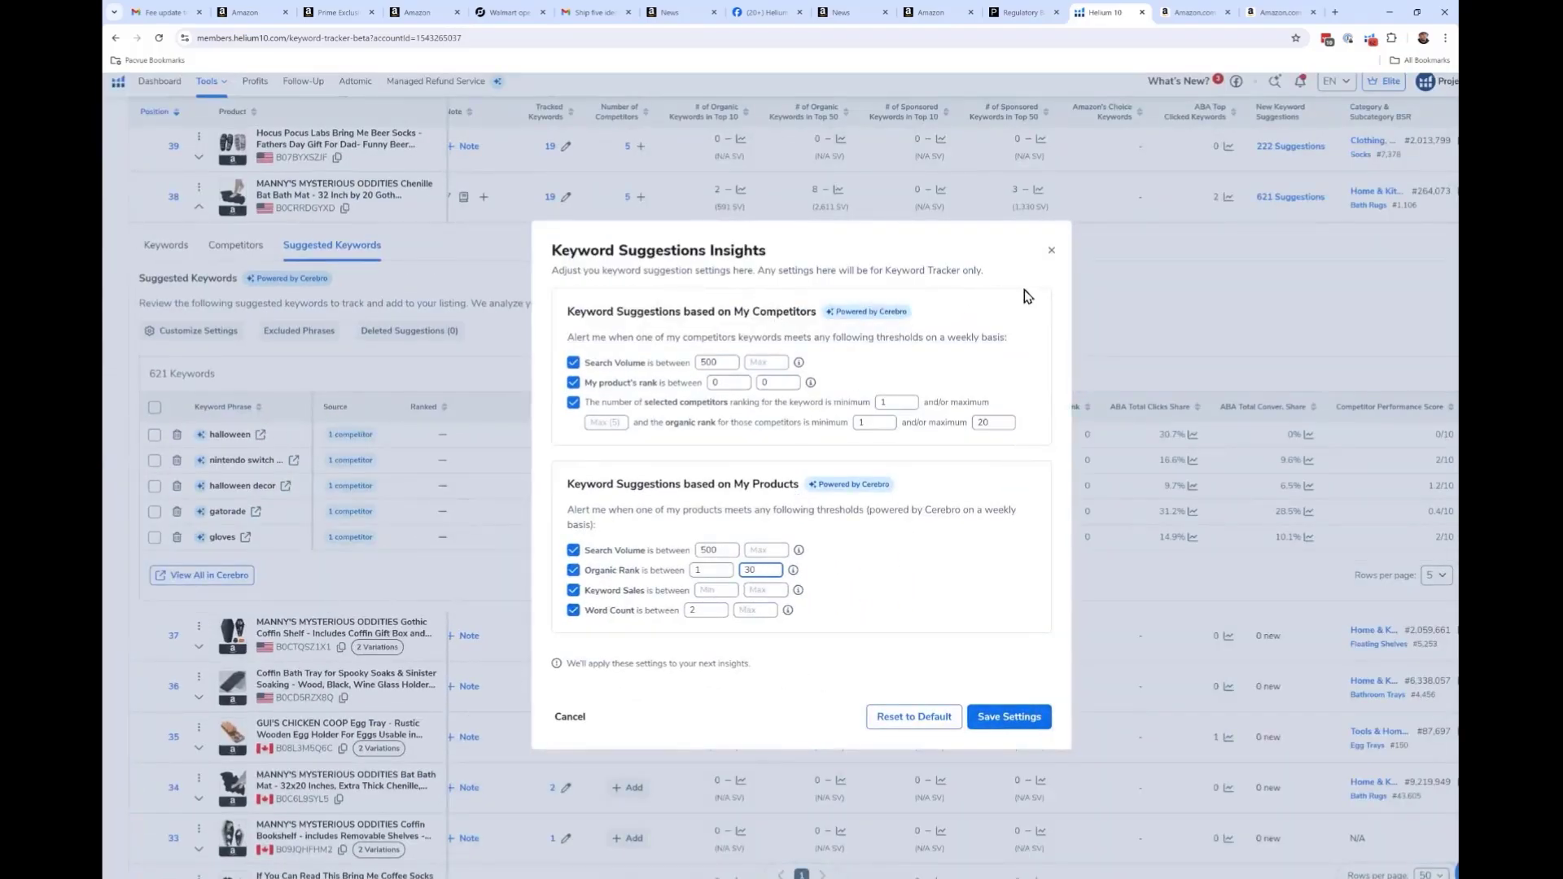
pyautogui.click(1052, 252)
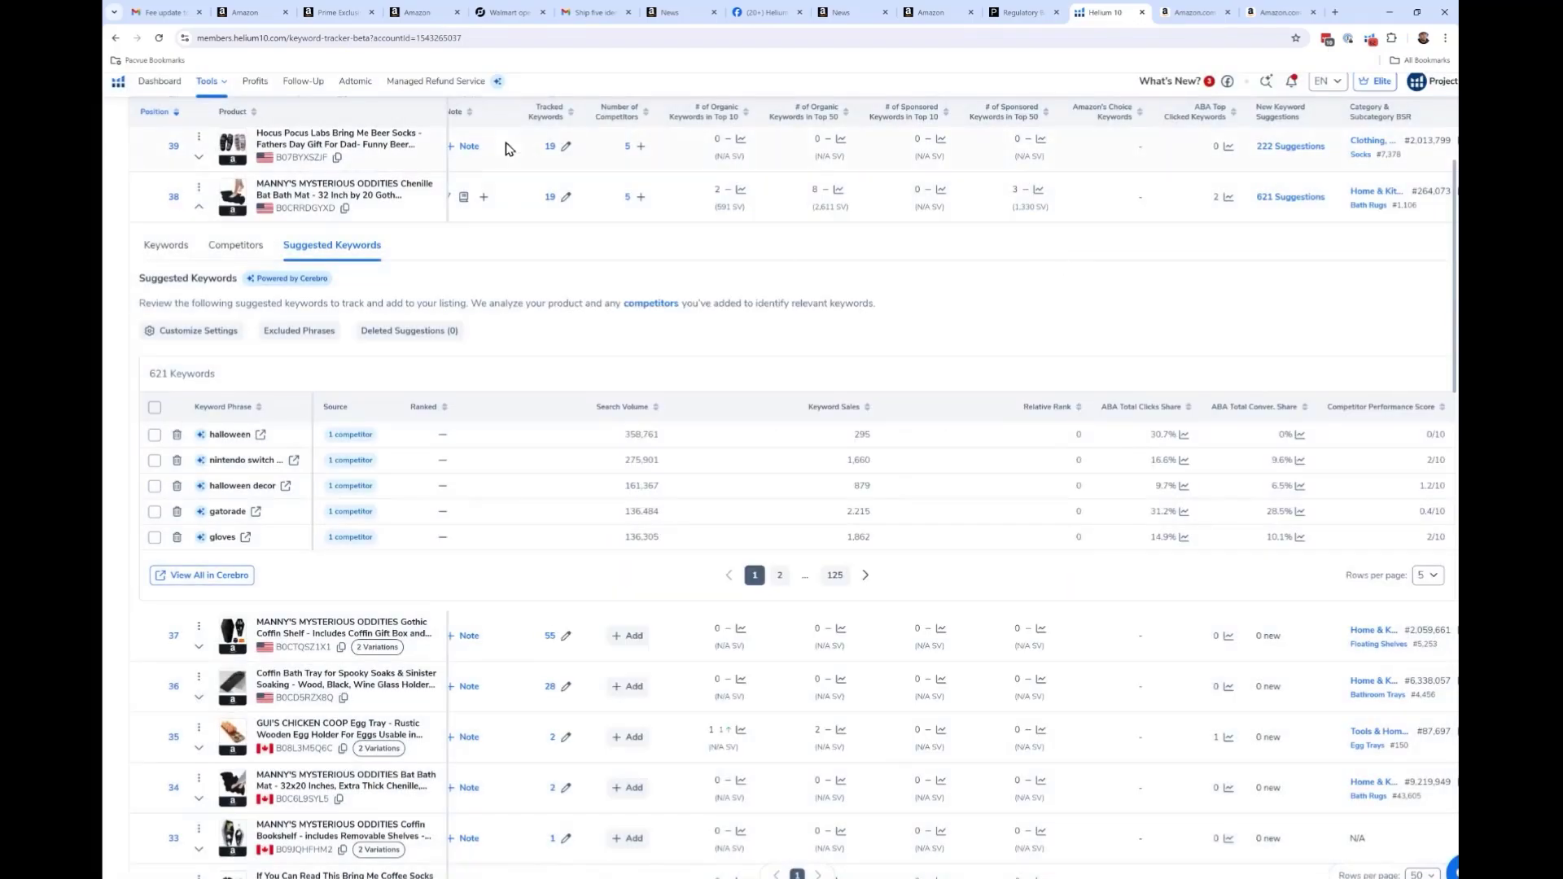
# Examine the bat bath mat's suggested keywords list, including the Source column and the excluded and deleted suggestion options.
pyautogui.scroll(1, 364, 352)
pyautogui.scroll(4, 279, 372)
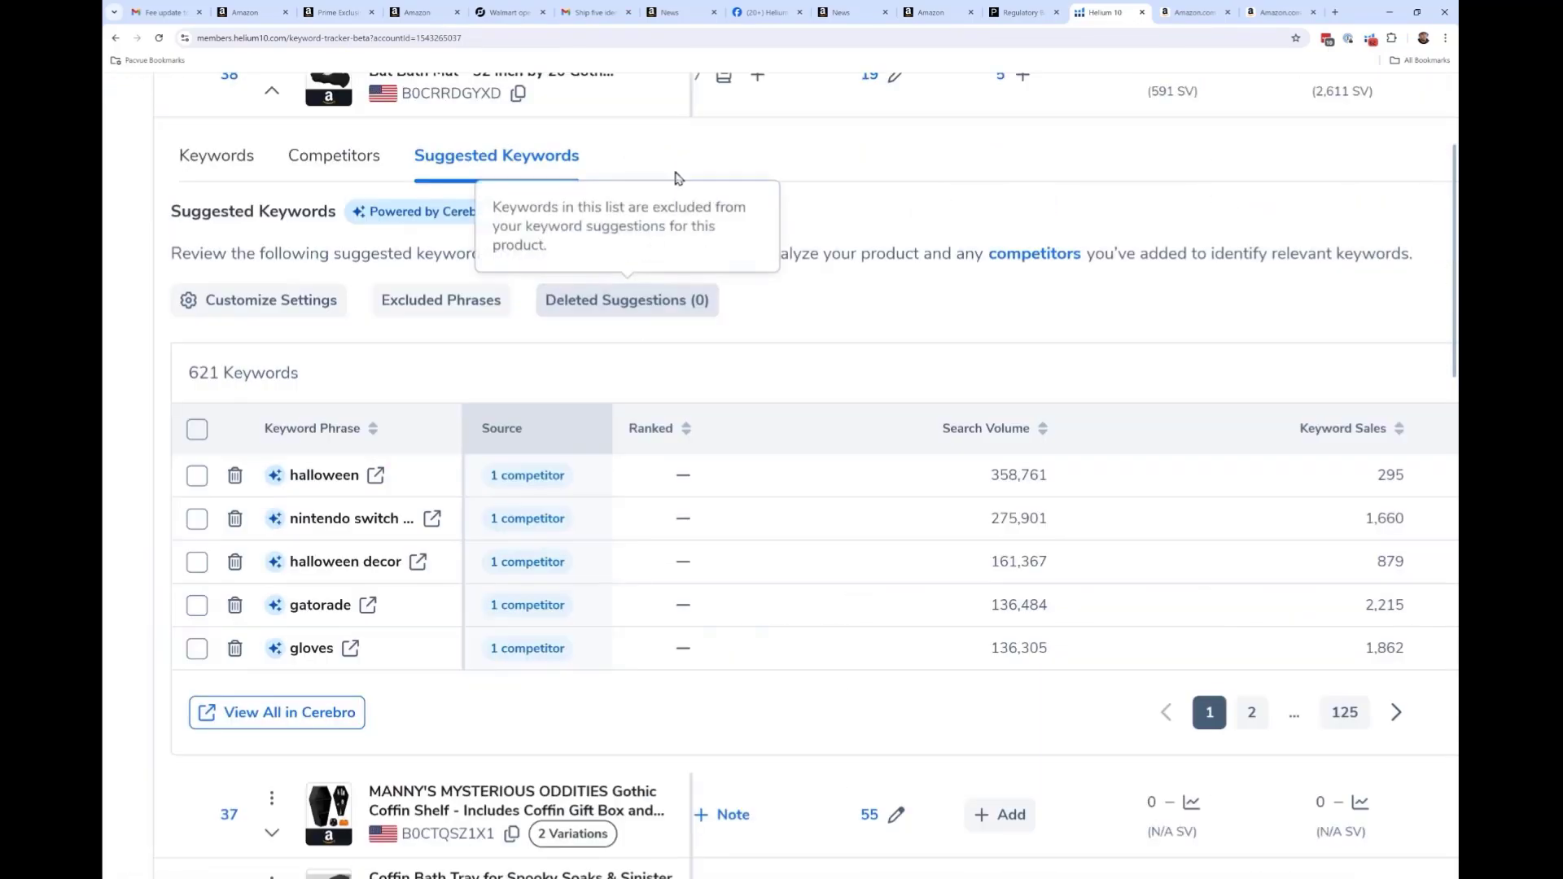
pyautogui.scroll(3, 773, 212)
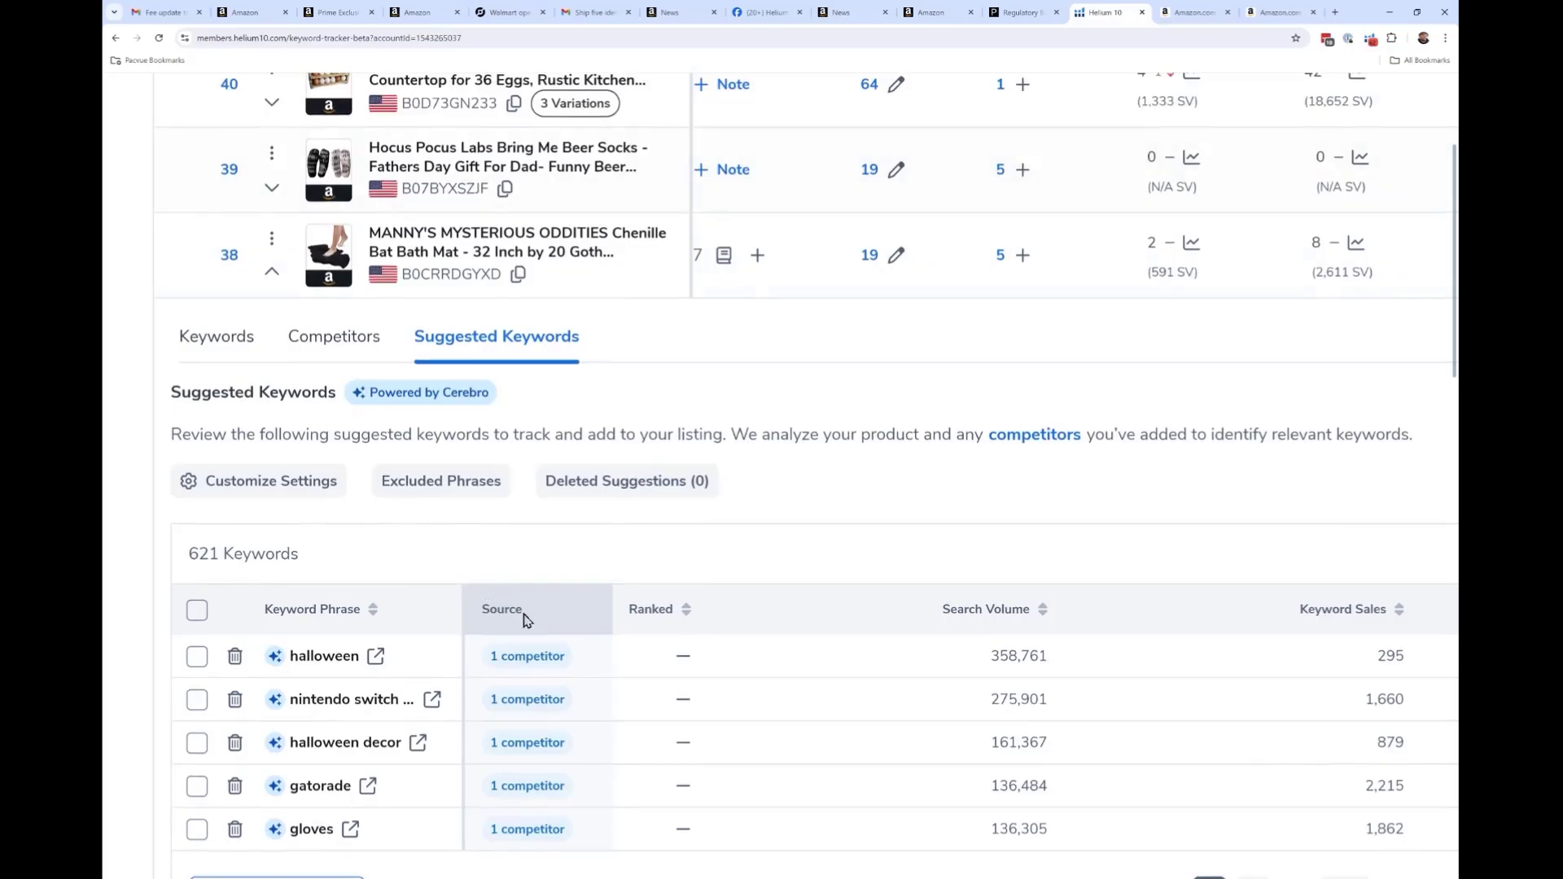
pyautogui.scroll(-2, 521, 586)
pyautogui.hotkey('ctrl', '0')
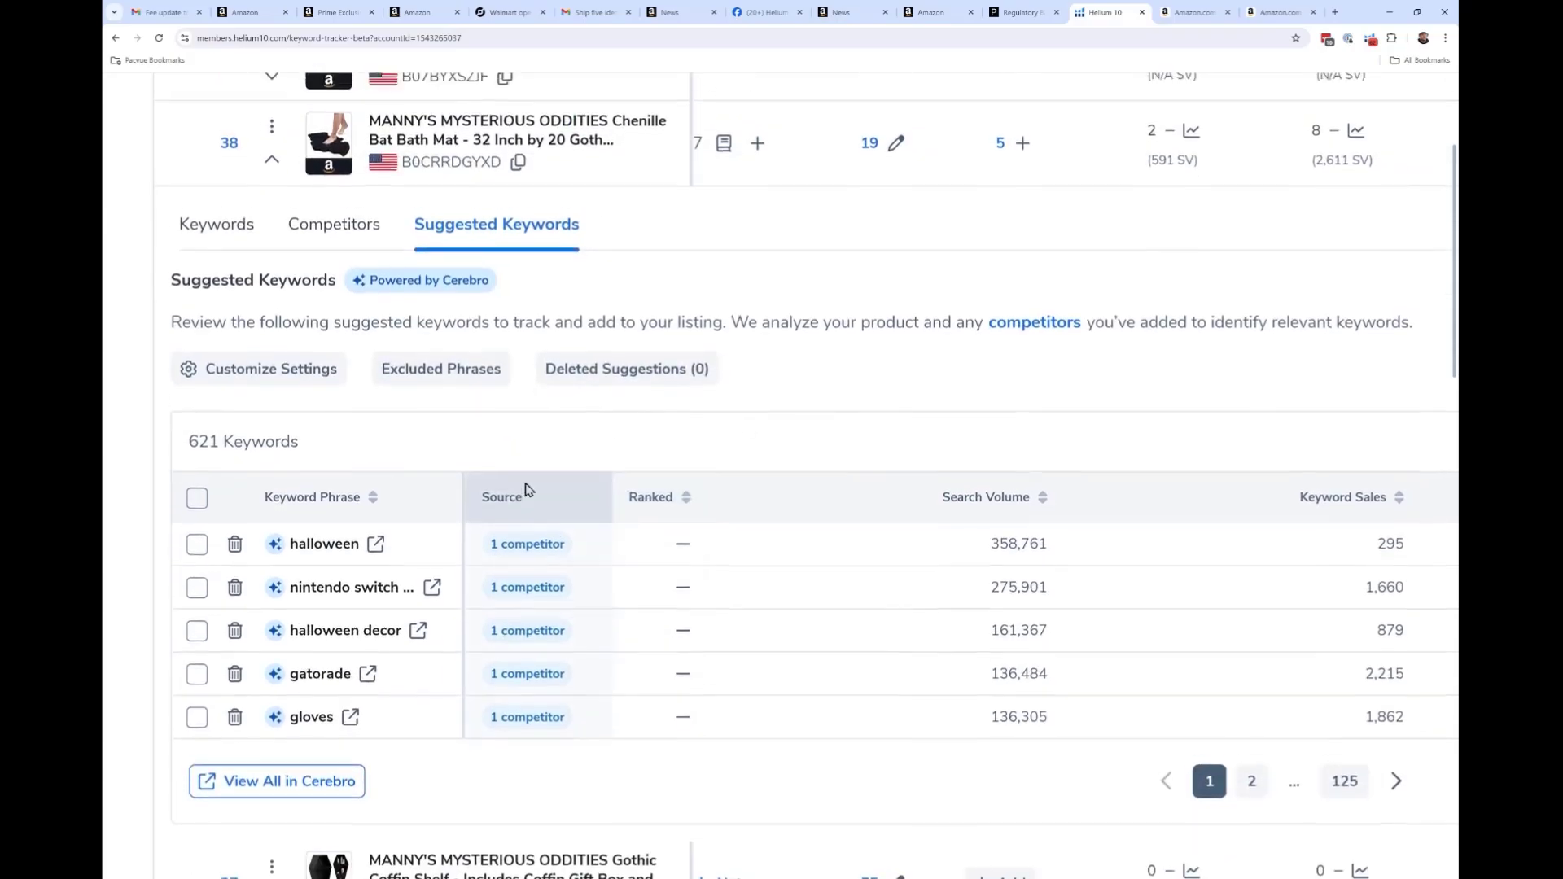